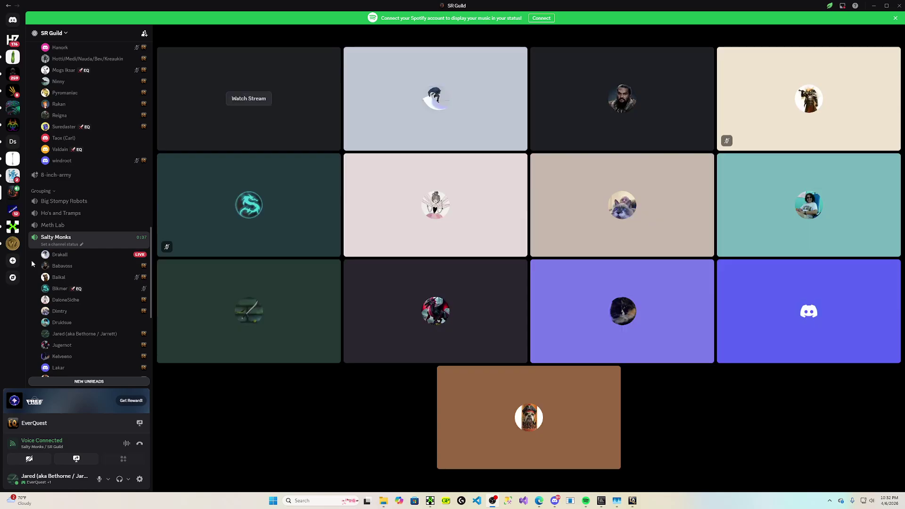
Start watching the live screen stream in the Salty Monks voice channel and try zooming into it
{"action": "left_click", "coordinate": [246, 100]}
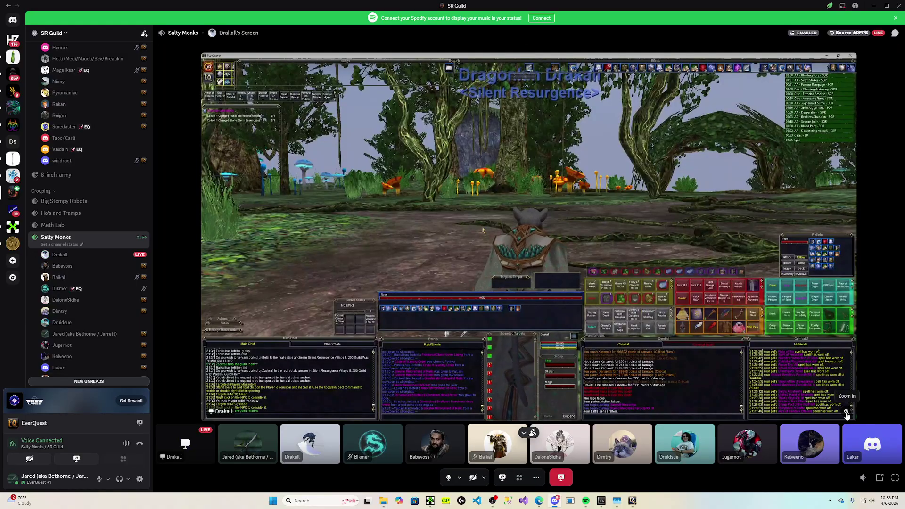
{"action": "left_click", "coordinate": [846, 413]}
{"action": "left_click", "coordinate": [847, 412]}
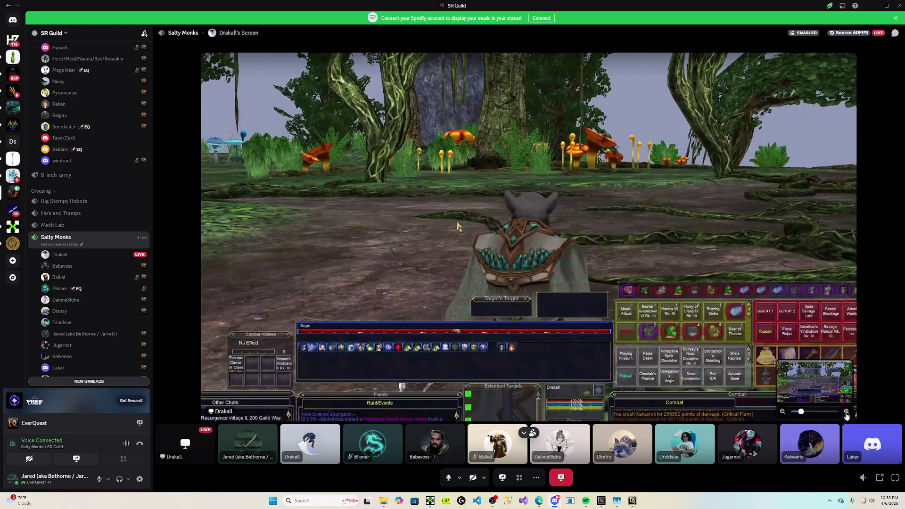
{"action": "left_click", "coordinate": [846, 414]}
{"action": "left_click_drag", "start_coordinate": [803, 411], "coordinate": [745, 409]}
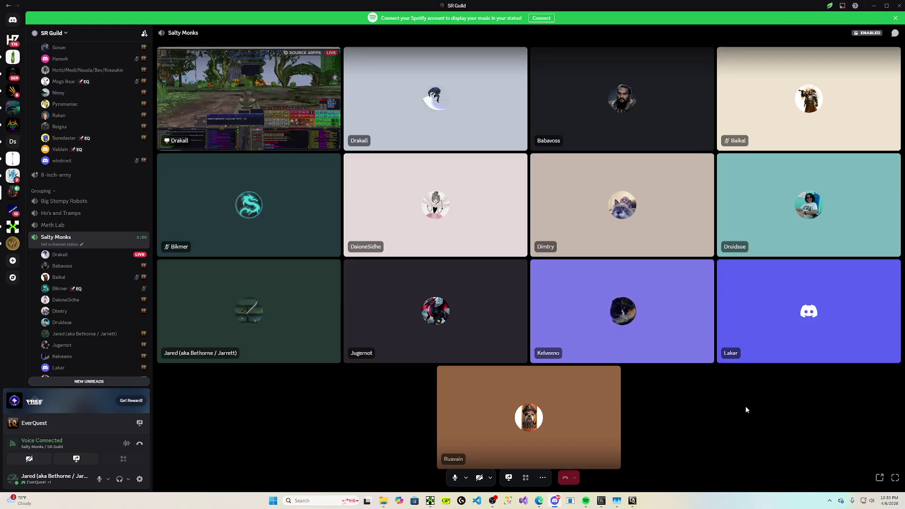
Reopen the live stream, pop it out into its own window and maximize that window
{"action": "left_click", "coordinate": [249, 99]}
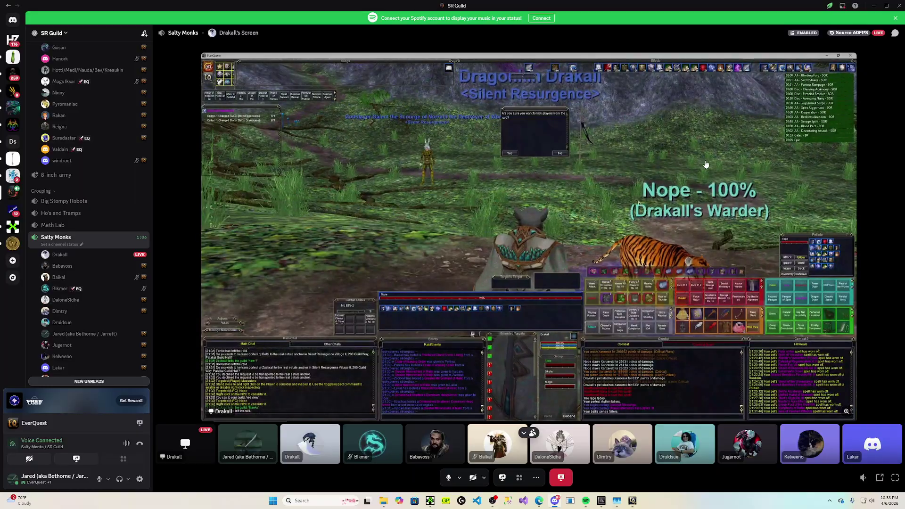
{"action": "right_click", "coordinate": [629, 177]}
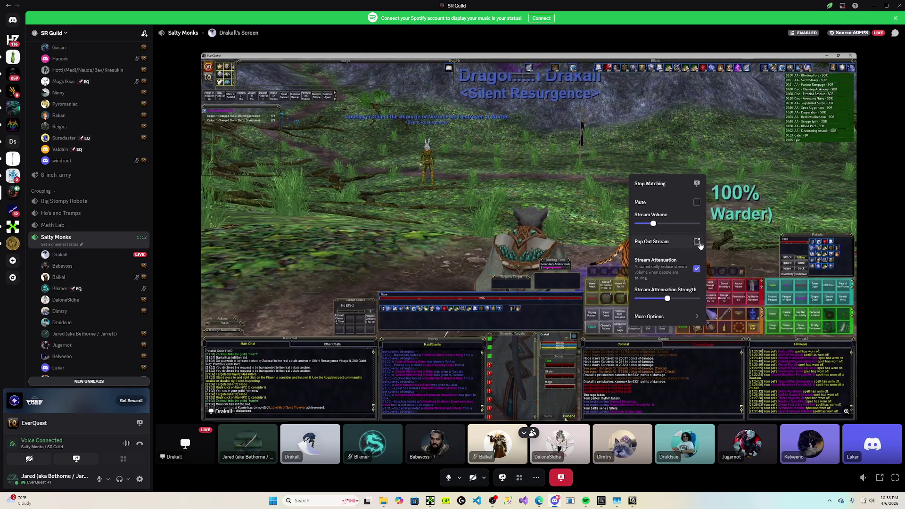
{"action": "left_click", "coordinate": [696, 241]}
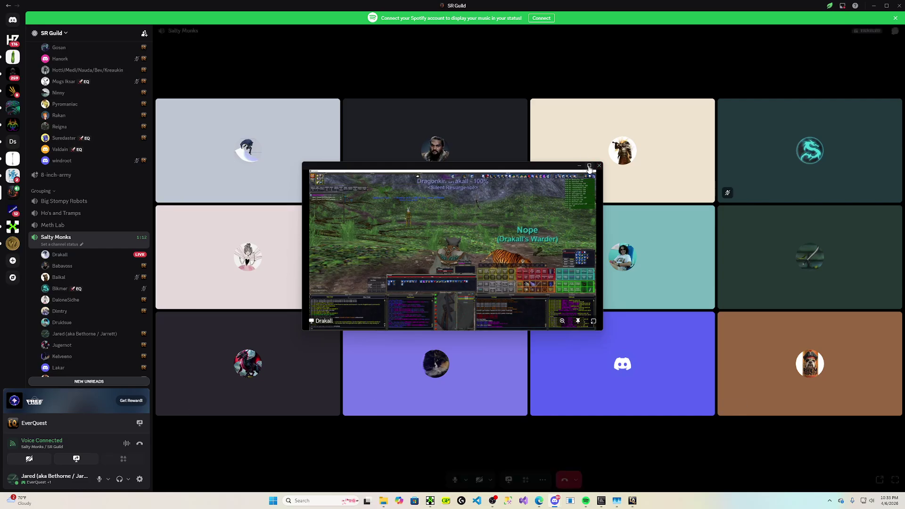
{"action": "left_click", "coordinate": [589, 166]}
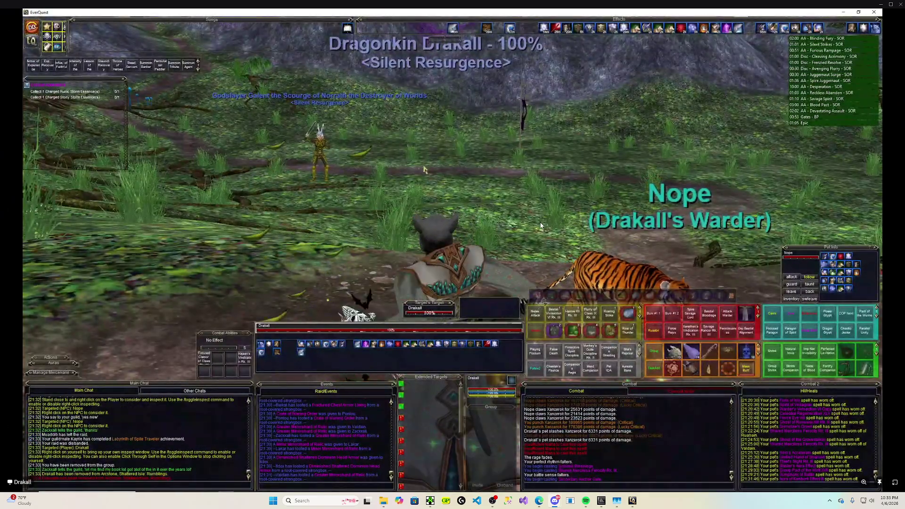
Switch to the log parser and select fights 116 to 122, from Xanzerok to the last strangle root crawler before the break
{"action": "key", "text": "alt+Tab"}
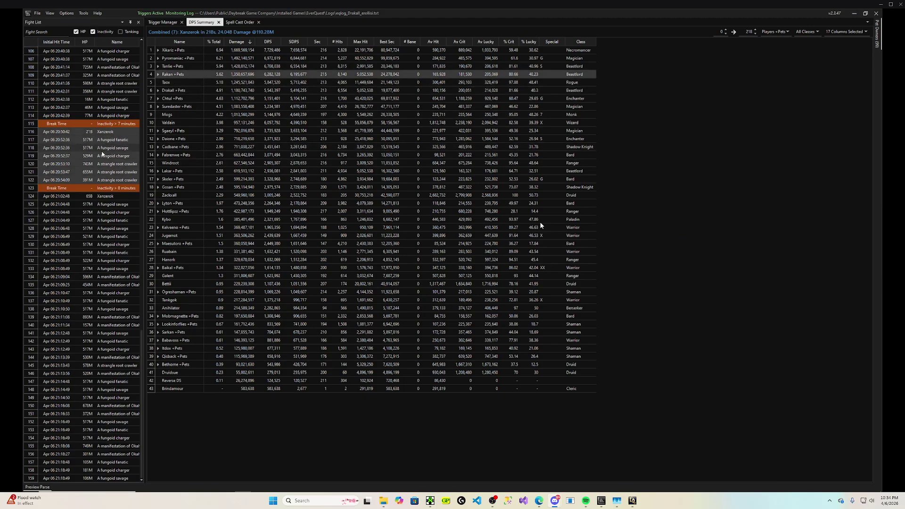
{"action": "left_click", "coordinate": [103, 136]}
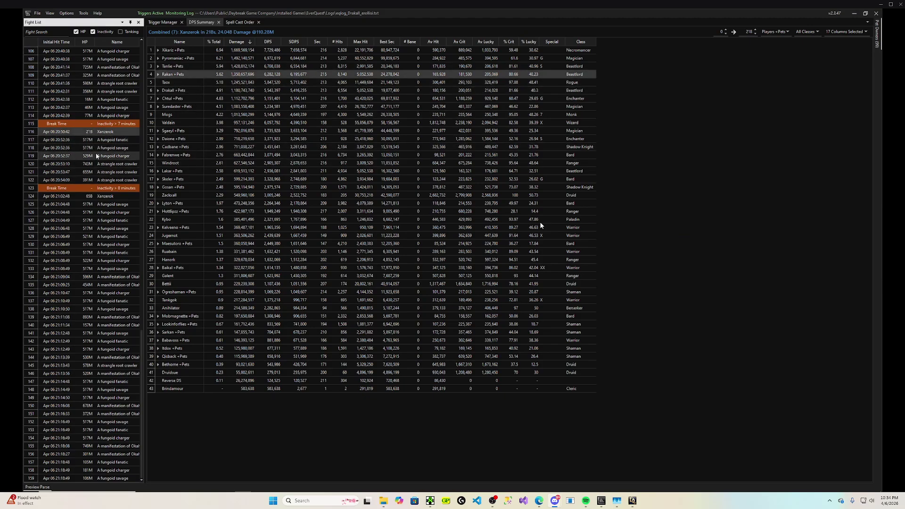
{"action": "left_click", "coordinate": [87, 180], "text": "shift"}
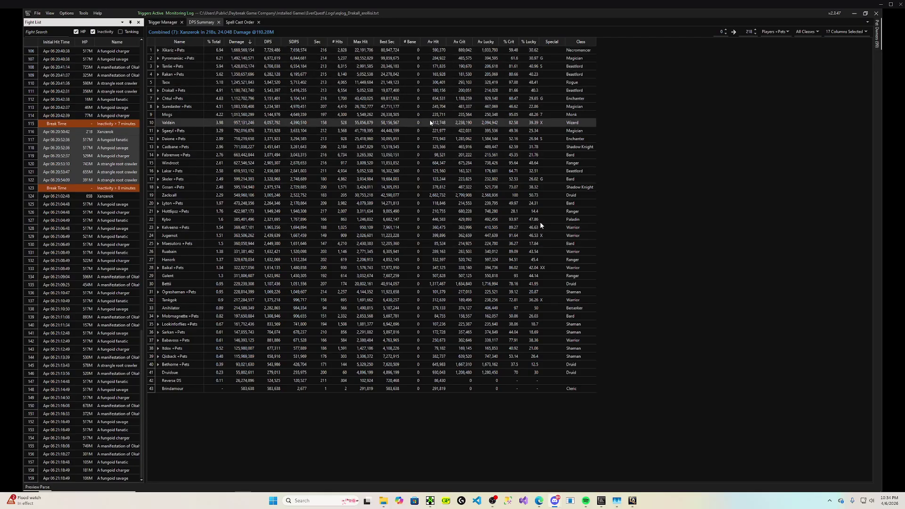
View the Spell Counts of the Beastlord class for the selected fights without received spells, and close the view when done
{"action": "right_click", "coordinate": [223, 93]}
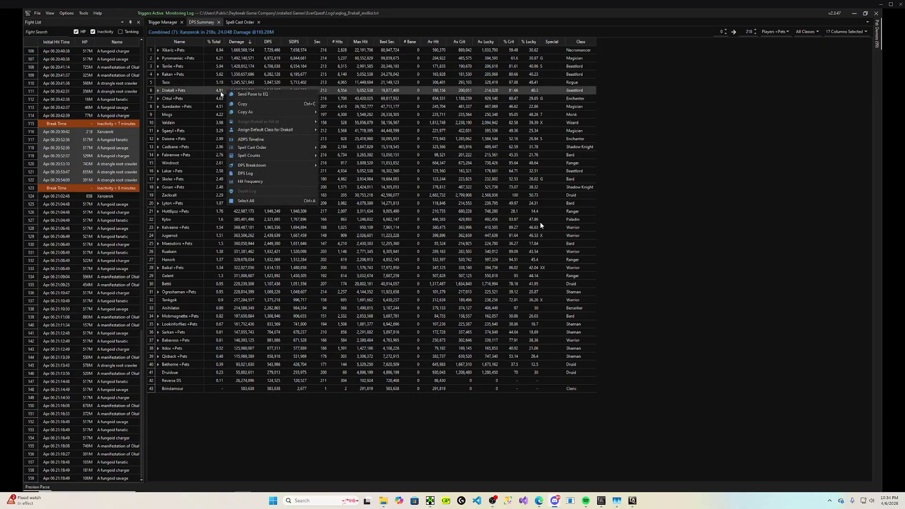
{"action": "mouse_move", "coordinate": [271, 156]}
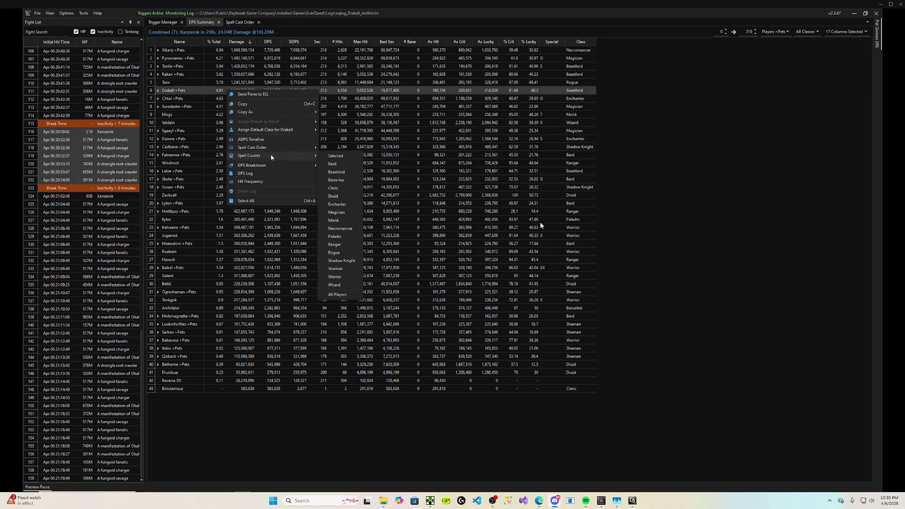
{"action": "left_click", "coordinate": [345, 174]}
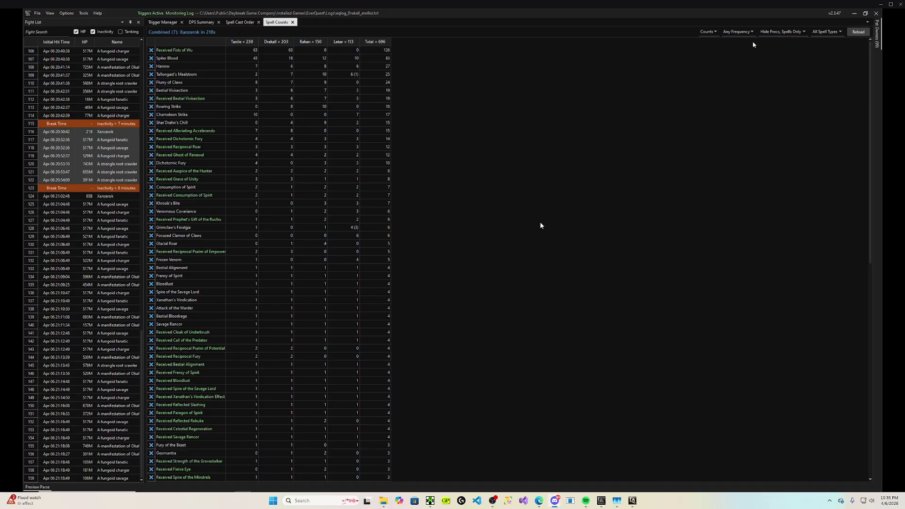
{"action": "left_click", "coordinate": [833, 32]}
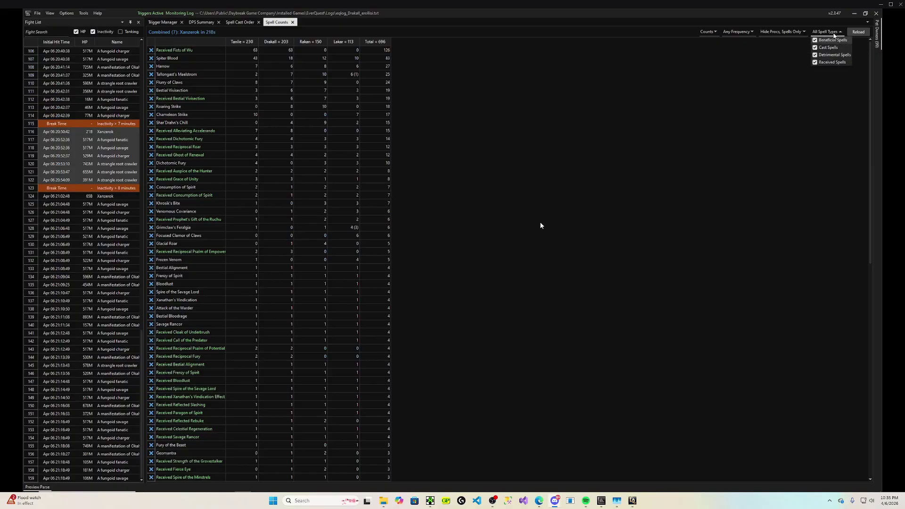
{"action": "left_click", "coordinate": [815, 63]}
{"action": "left_click", "coordinate": [795, 81]}
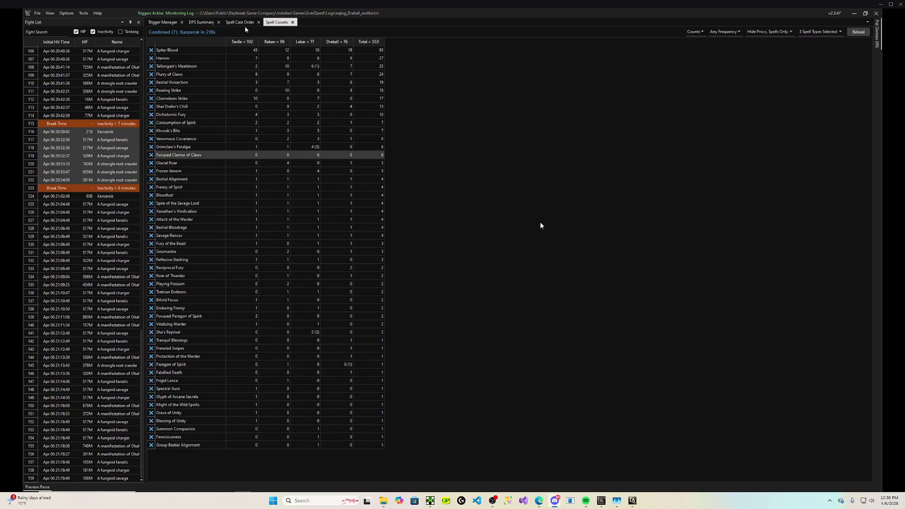
{"action": "left_click", "coordinate": [293, 22]}
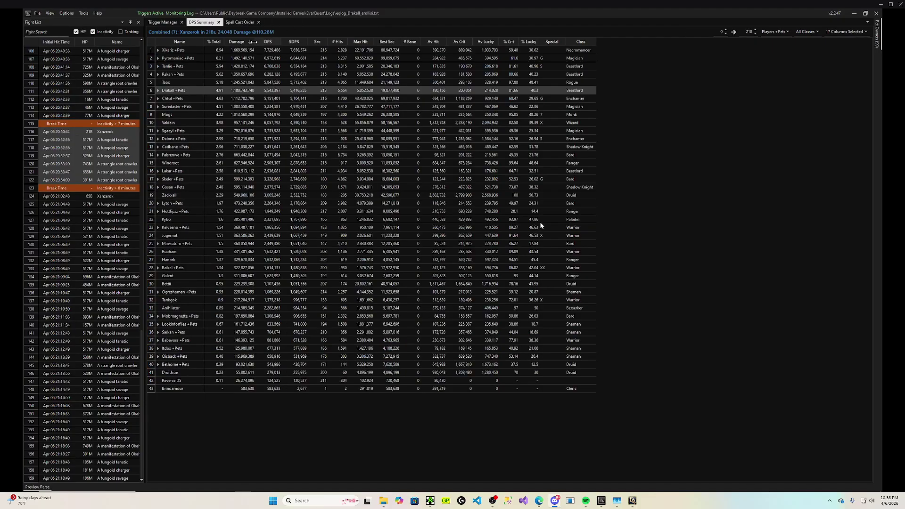
Review the Druid class's Spell Counts with received spells excluded, and close that view when done
{"action": "right_click", "coordinate": [228, 147]}
{"action": "mouse_move", "coordinate": [283, 212]}
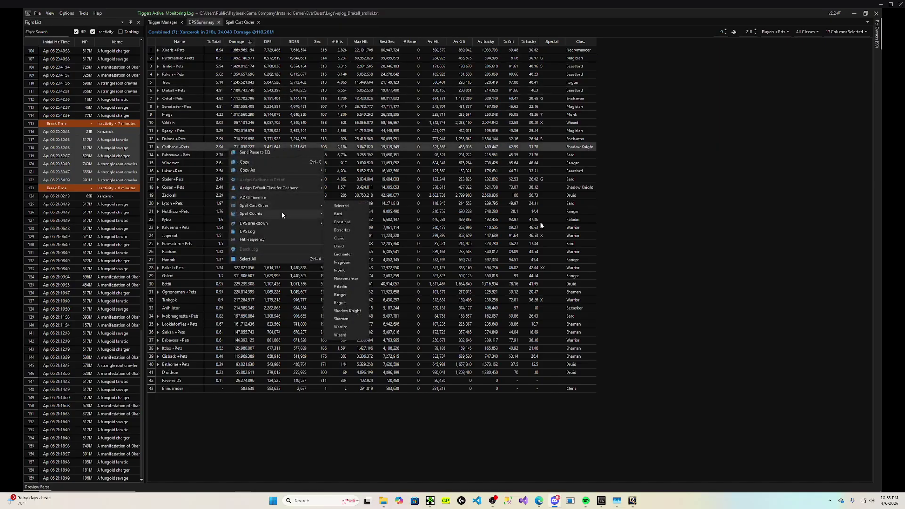
{"action": "left_click", "coordinate": [347, 254]}
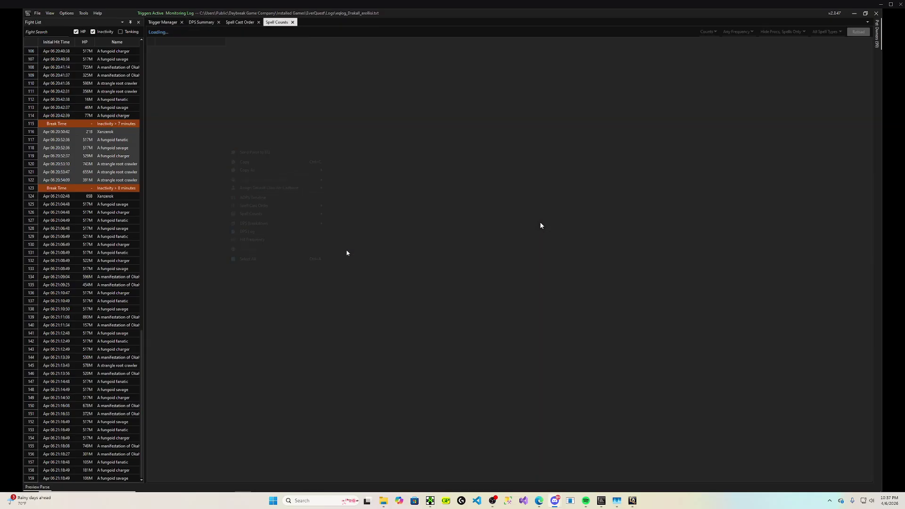
{"action": "left_click", "coordinate": [823, 32]}
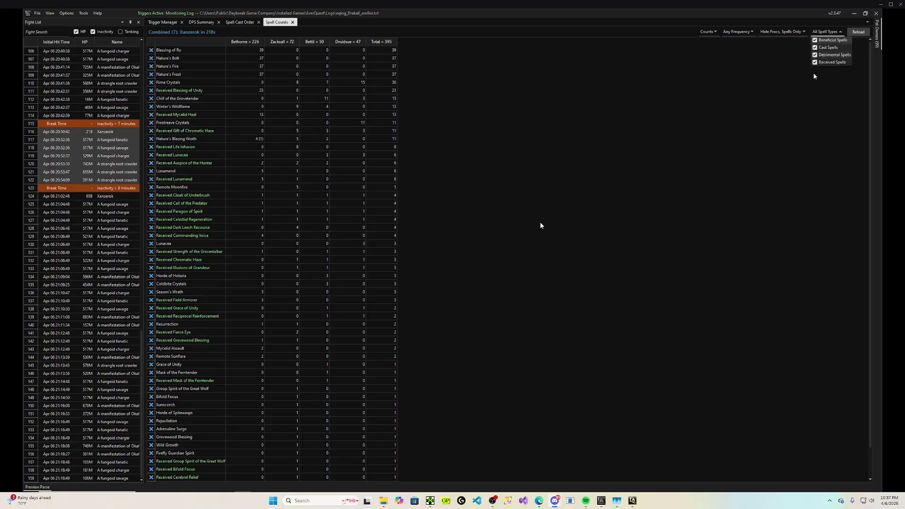
{"action": "left_click", "coordinate": [566, 96]}
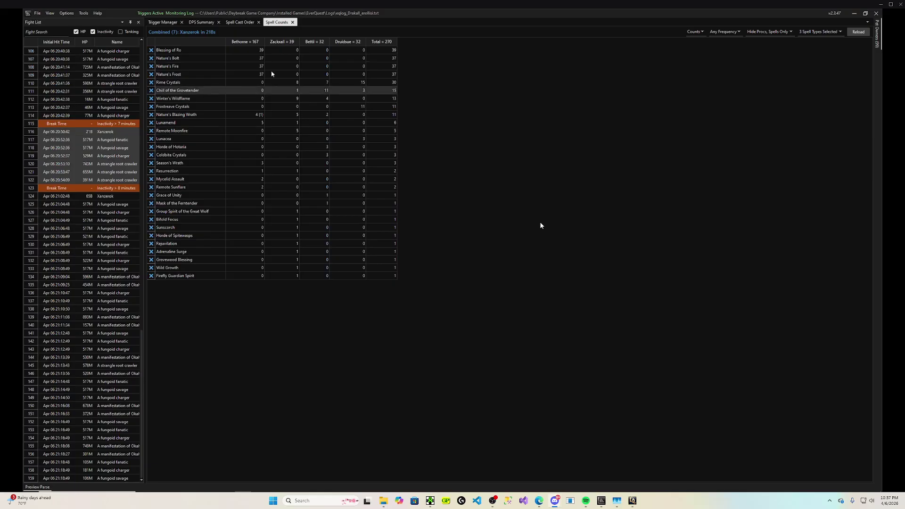
{"action": "left_click", "coordinate": [293, 22]}
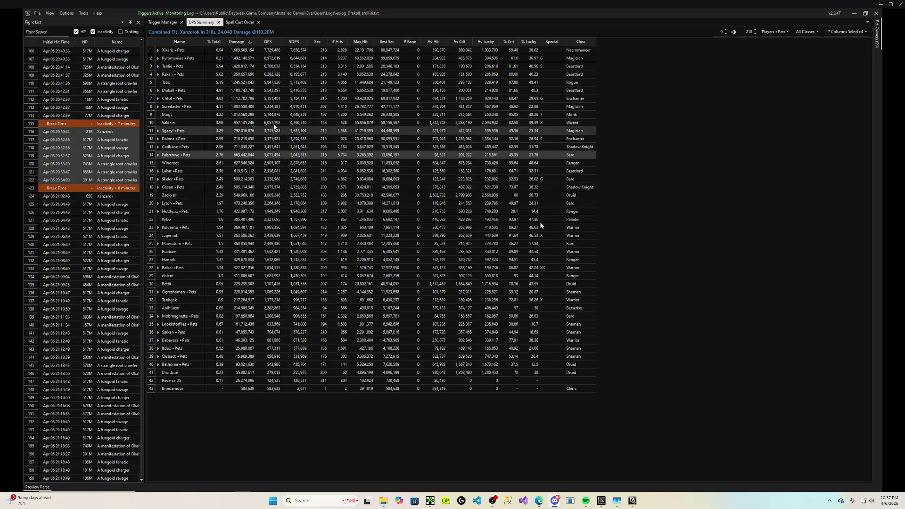
Open the Spell Cast Order of the Warrior class for the selected Xanzerok fights
{"action": "left_click", "coordinate": [249, 181]}
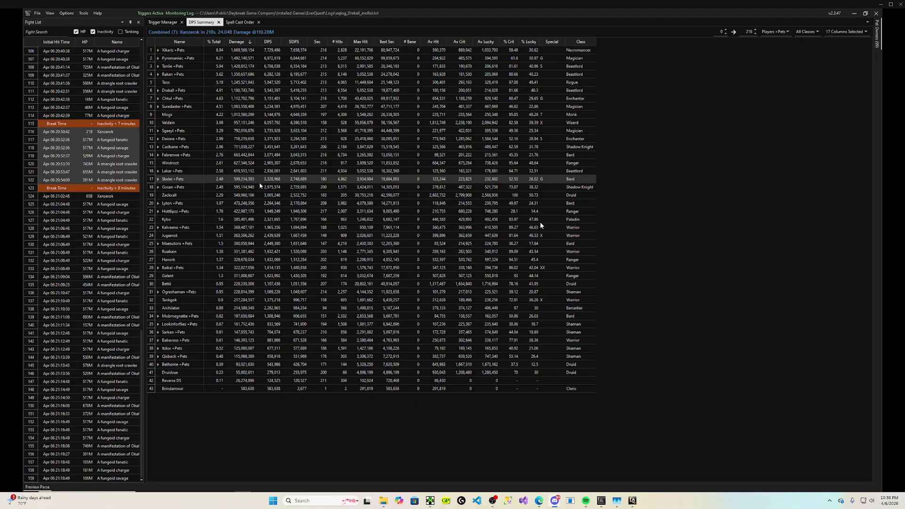
{"action": "right_click", "coordinate": [232, 207]}
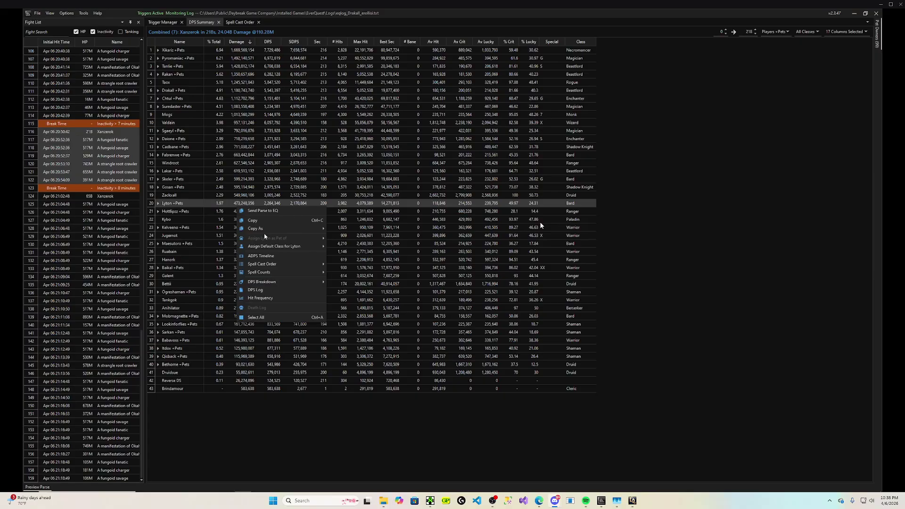
{"action": "mouse_move", "coordinate": [268, 267]}
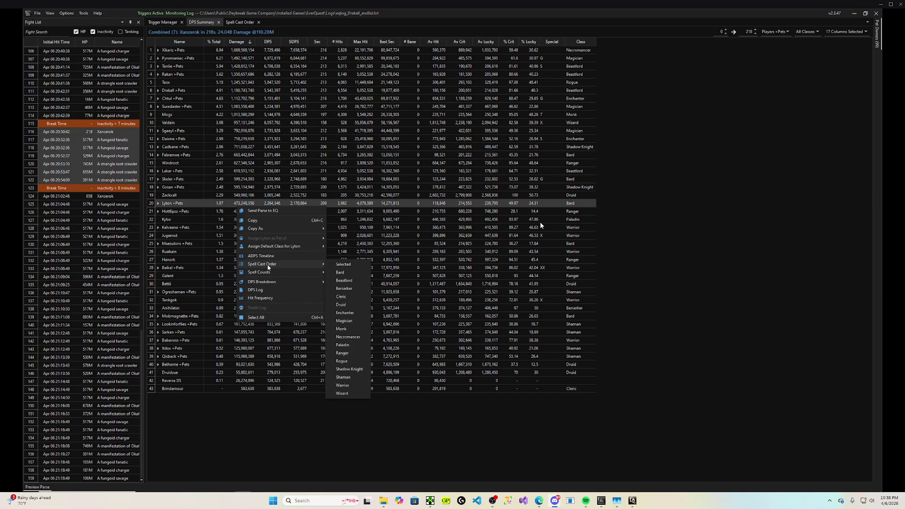
{"action": "left_click", "coordinate": [344, 385]}
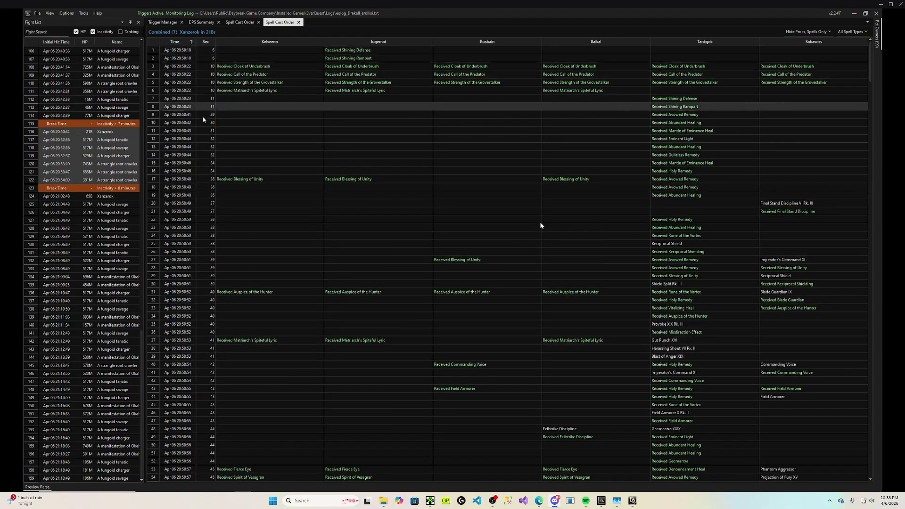
{"action": "scroll", "coordinate": [202, 134], "scroll_direction": "down", "scroll_amount": 1}
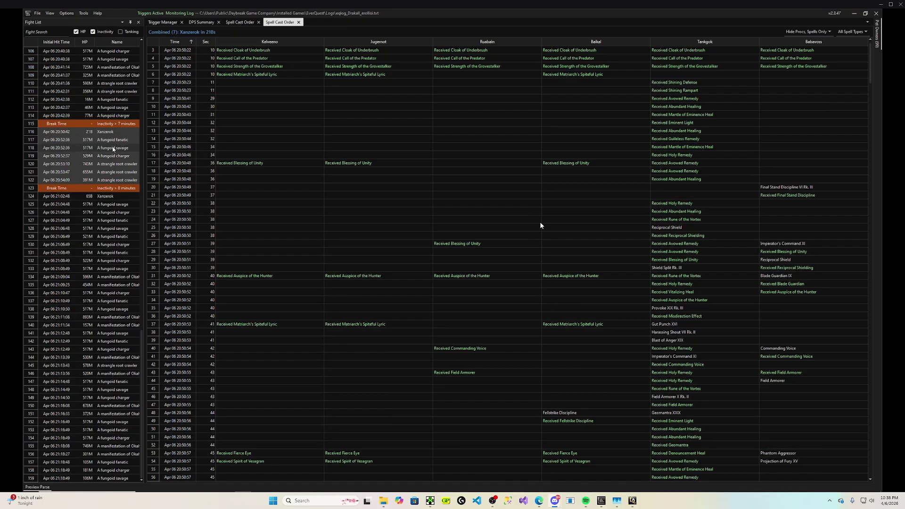
{"action": "scroll", "coordinate": [196, 113], "scroll_direction": "up", "scroll_amount": 1}
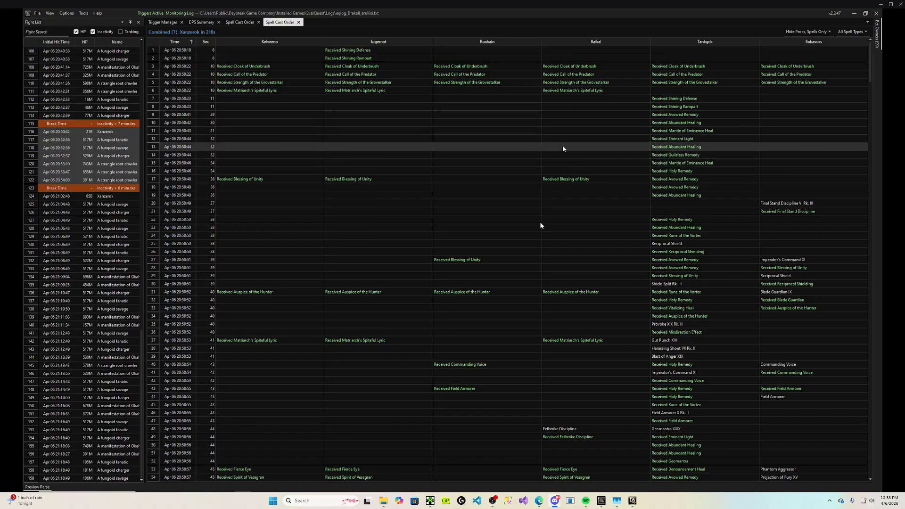
Exclude received spells from the Warrior spell cast order
{"action": "left_click", "coordinate": [855, 32]}
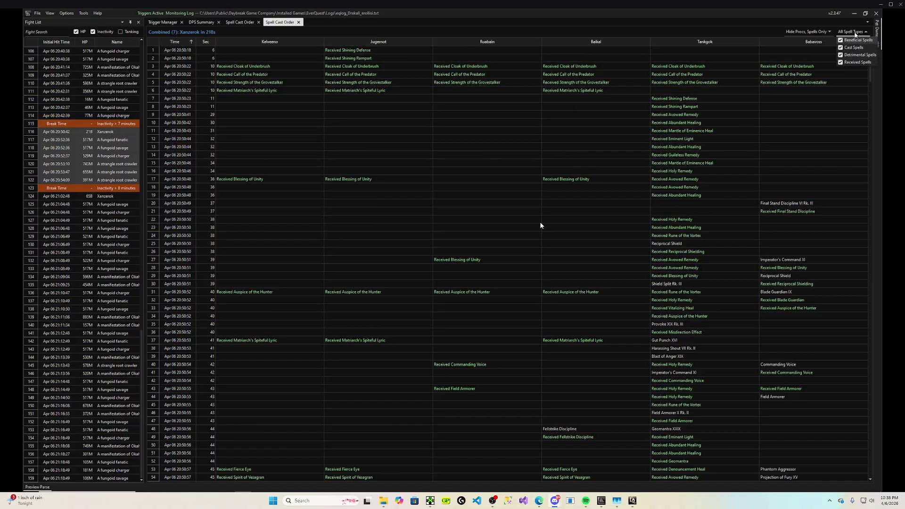
{"action": "left_click", "coordinate": [840, 62]}
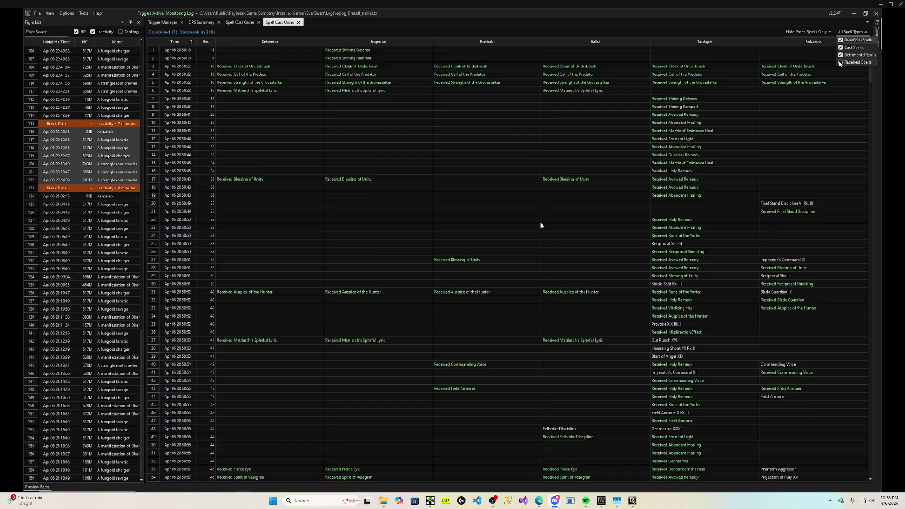
{"action": "left_click", "coordinate": [598, 123]}
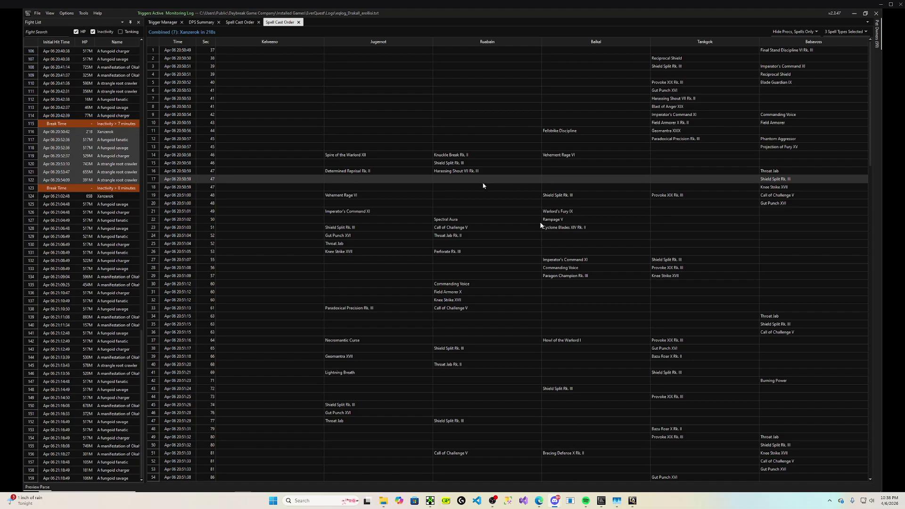
Switch to EverQuest and look through the Raid/Events chat history for the Xanzerok event messages
{"action": "key", "text": "alt+Tab"}
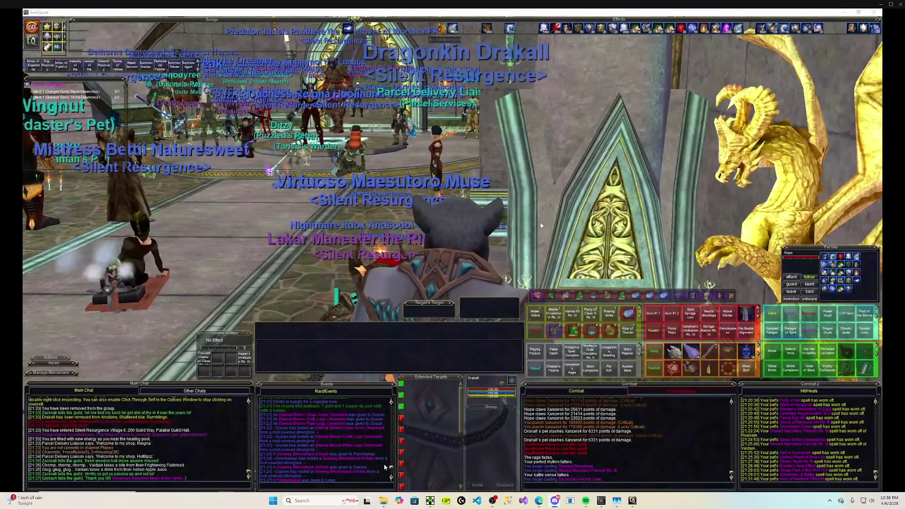
{"action": "scroll", "coordinate": [382, 464], "scroll_direction": "up", "scroll_amount": 10}
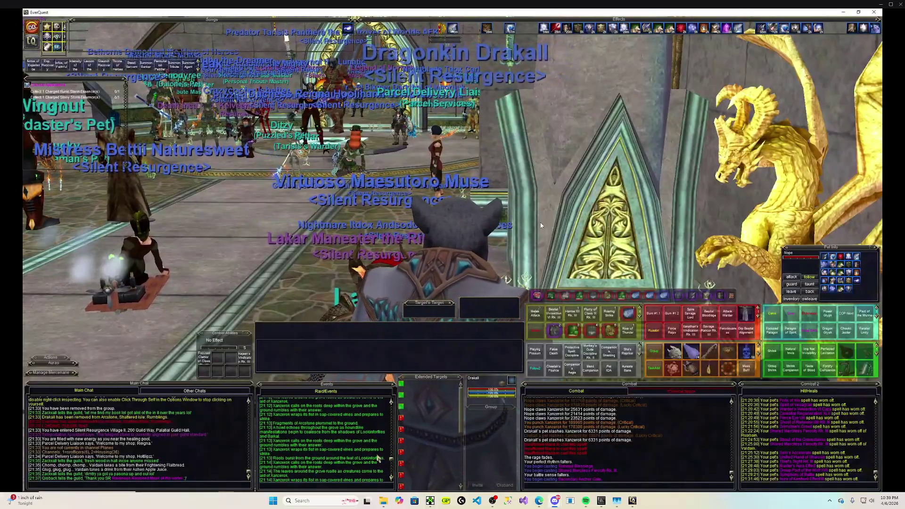
{"action": "scroll", "coordinate": [358, 447], "scroll_direction": "down", "scroll_amount": 5}
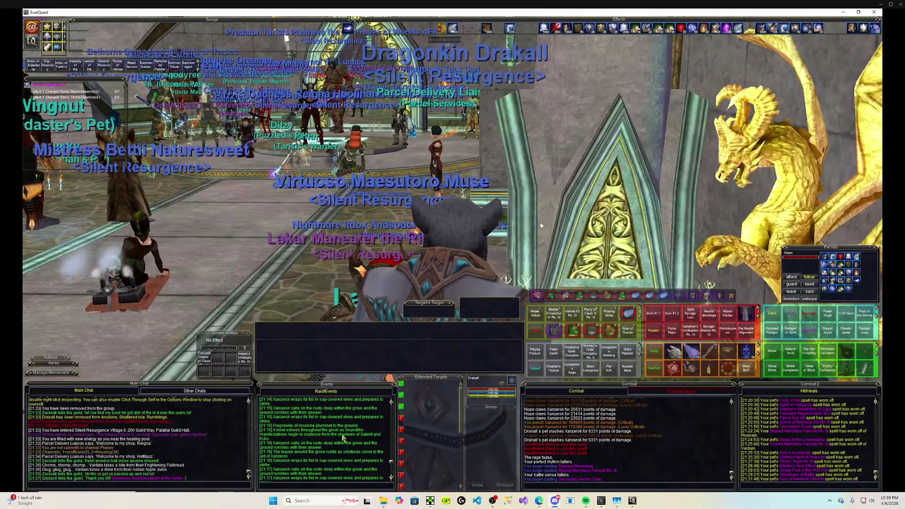
{"action": "scroll", "coordinate": [342, 438], "scroll_direction": "down", "scroll_amount": 3}
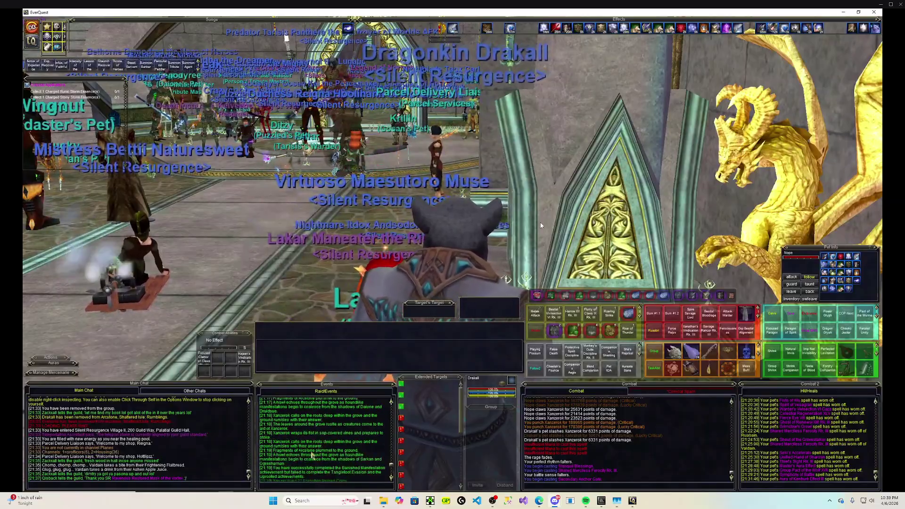
{"action": "scroll", "coordinate": [282, 447], "scroll_direction": "up", "scroll_amount": 5}
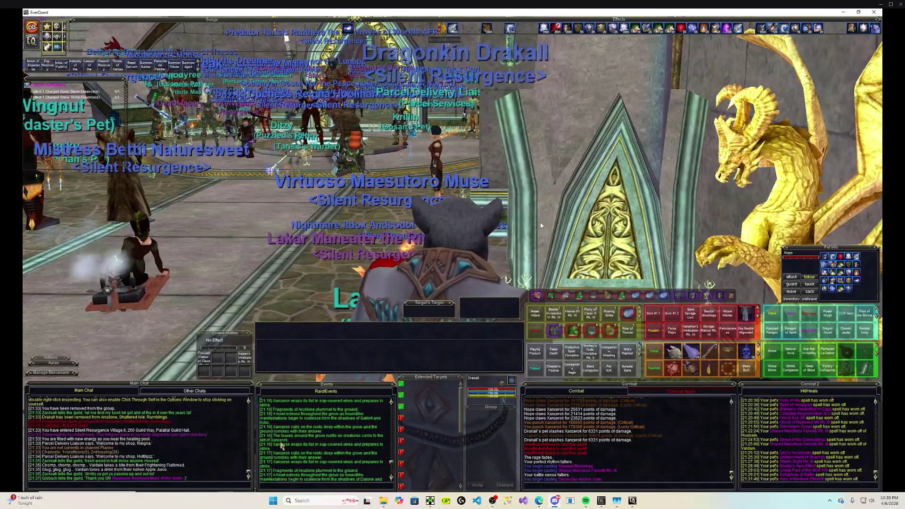
Trace the Raid/Events chat further back to the Xanzerok event messages from around 20:52
{"action": "scroll", "coordinate": [281, 445], "scroll_direction": "up", "scroll_amount": 5}
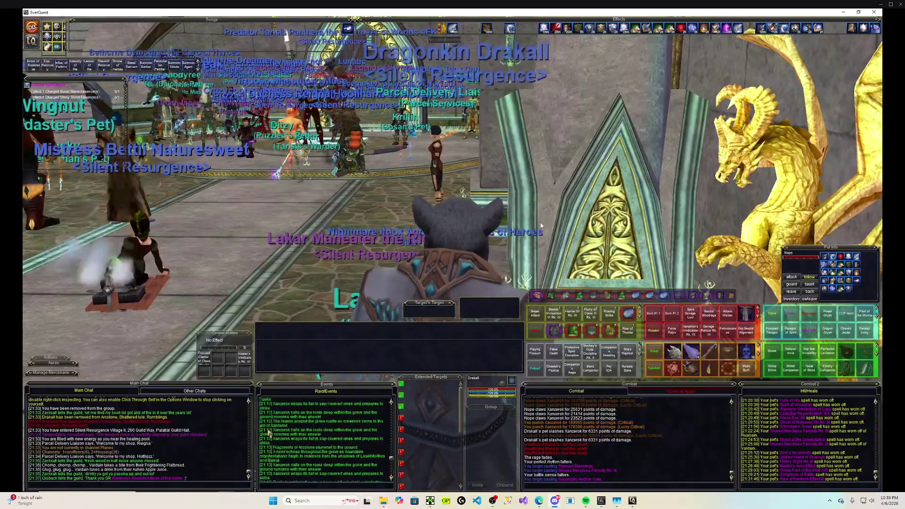
{"action": "scroll", "coordinate": [269, 433], "scroll_direction": "up", "scroll_amount": 5}
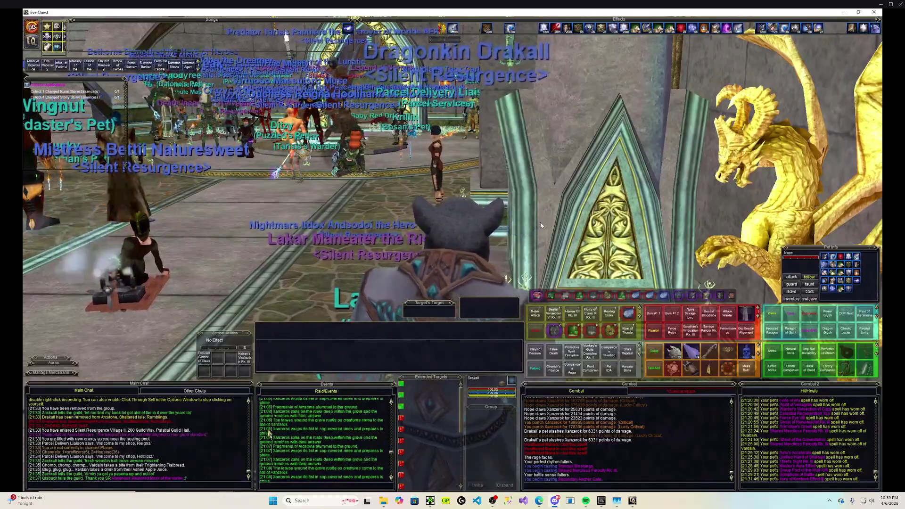
{"action": "scroll", "coordinate": [269, 433], "scroll_direction": "up", "scroll_amount": 5}
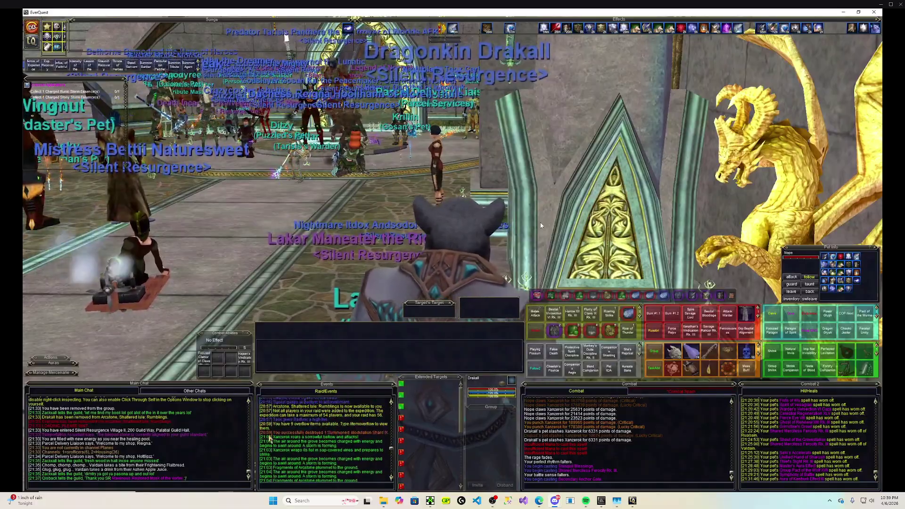
{"action": "scroll", "coordinate": [271, 440], "scroll_direction": "up", "scroll_amount": 5}
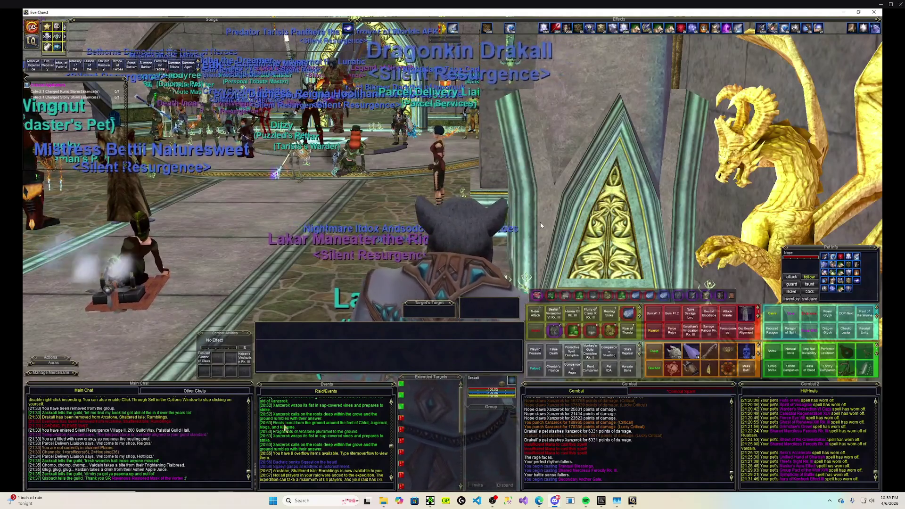
Switch back to EQLogParser, review the Warrior cast order through 20:53:48, and mark the Final Stand Discipline VI Rk. III cast at 20:53:31
{"action": "key", "text": "alt+Tab"}
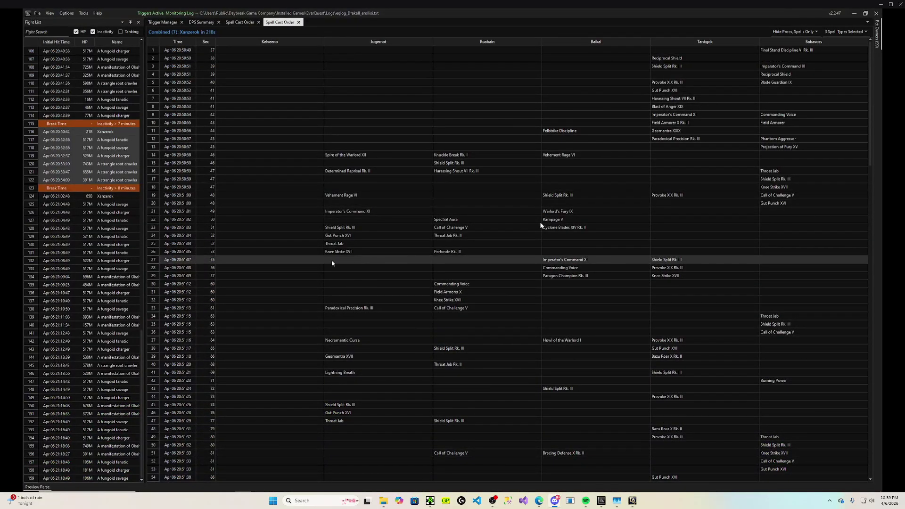
{"action": "scroll", "coordinate": [189, 235], "scroll_direction": "down", "scroll_amount": 5}
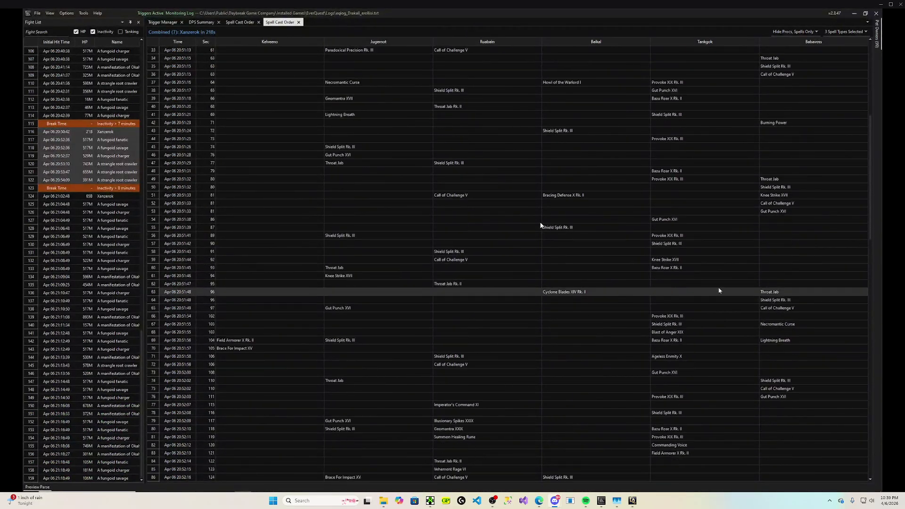
{"action": "left_click_drag", "start_coordinate": [871, 189], "coordinate": [871, 269]}
{"action": "scroll", "coordinate": [541, 226], "scroll_direction": "down", "scroll_amount": 14}
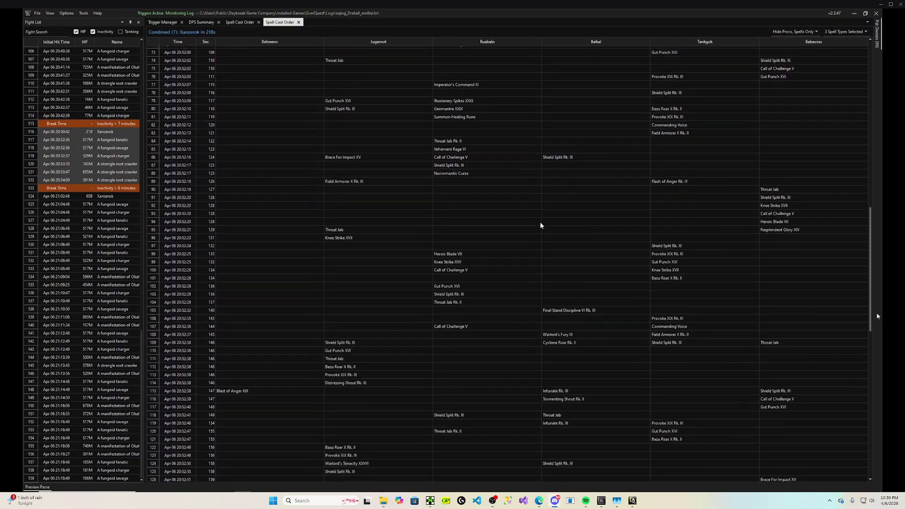
{"action": "scroll", "coordinate": [541, 226], "scroll_direction": "down", "scroll_amount": 2}
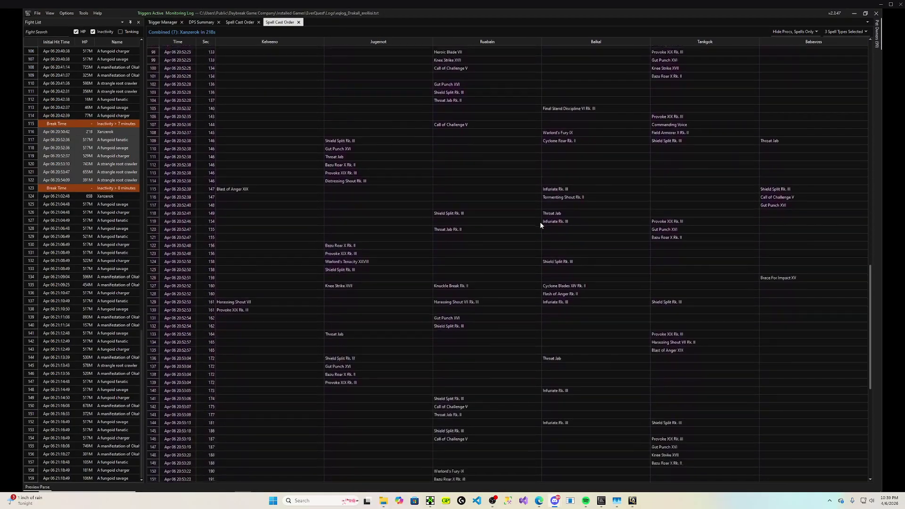
{"action": "scroll", "coordinate": [402, 383], "scroll_direction": "down", "scroll_amount": 3}
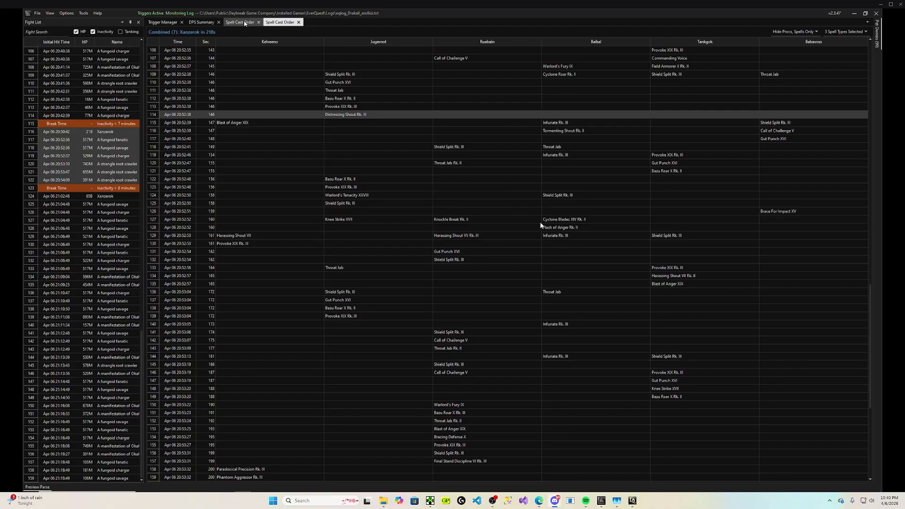
{"action": "scroll", "coordinate": [517, 373], "scroll_direction": "down", "scroll_amount": 4}
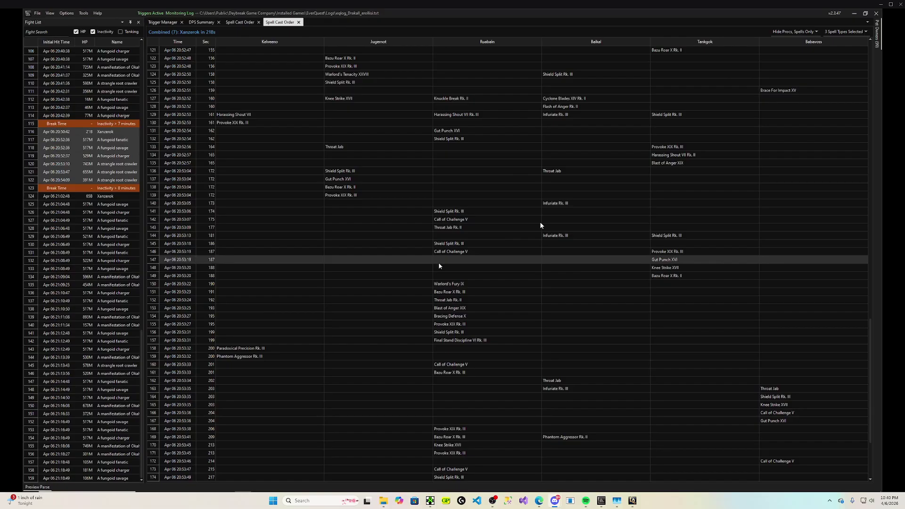
{"action": "scroll", "coordinate": [477, 280], "scroll_direction": "down", "scroll_amount": 1}
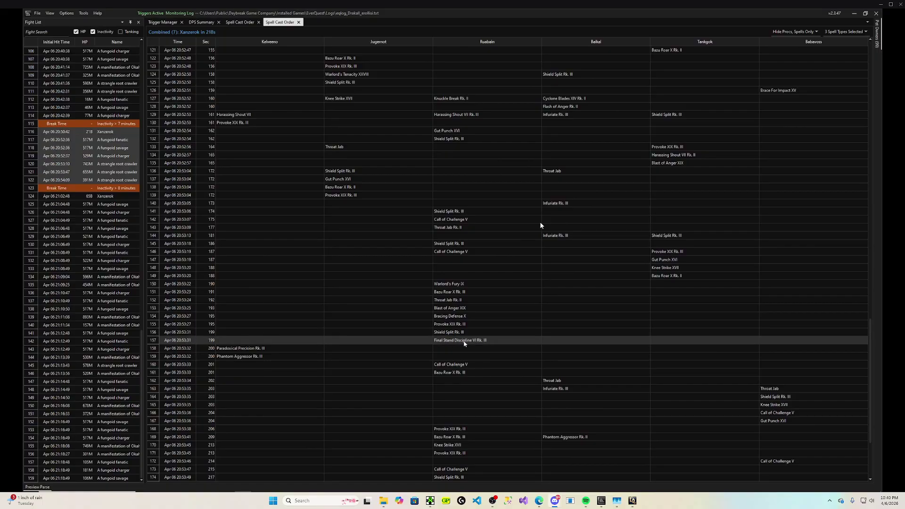
{"action": "left_click", "coordinate": [487, 345]}
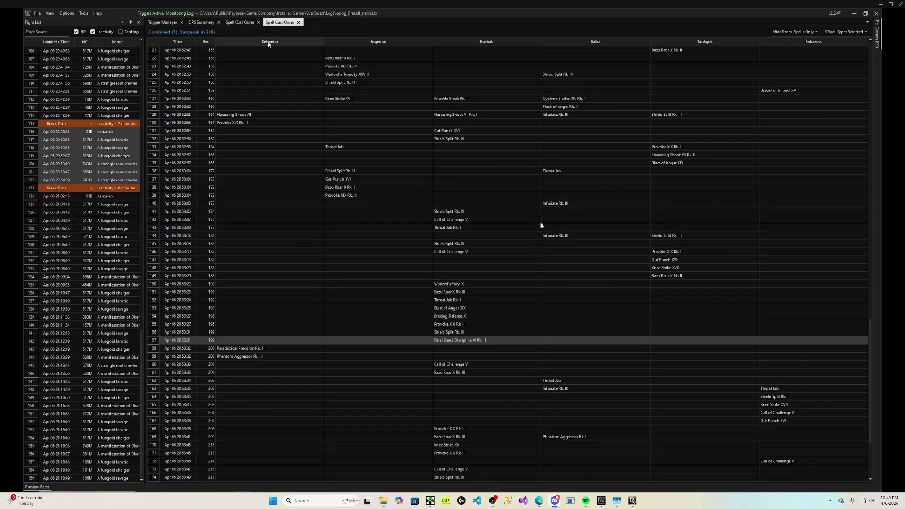
Open the Warrior class's Spell Counts from the DPS Summary, examine the Imperator's Command row, and close the view
{"action": "left_click", "coordinate": [206, 22]}
{"action": "right_click", "coordinate": [255, 203]}
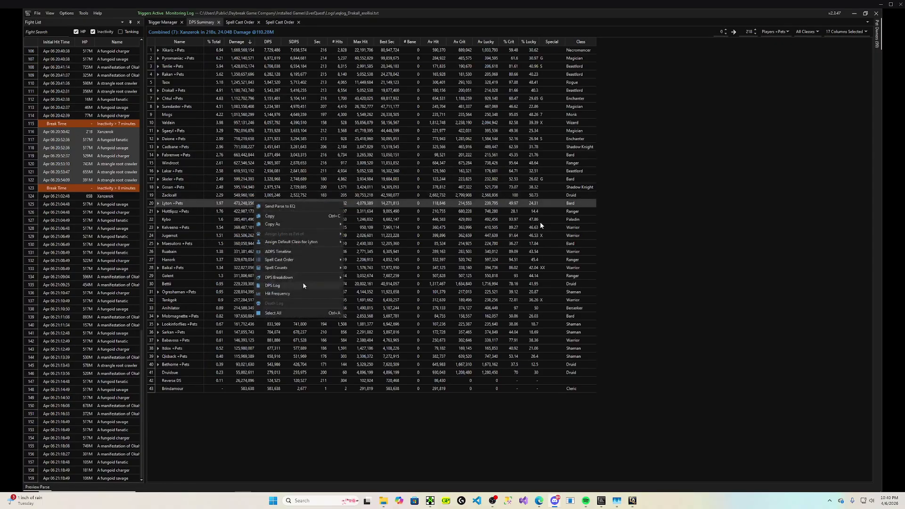
{"action": "mouse_move", "coordinate": [303, 268]}
{"action": "left_click", "coordinate": [368, 389]}
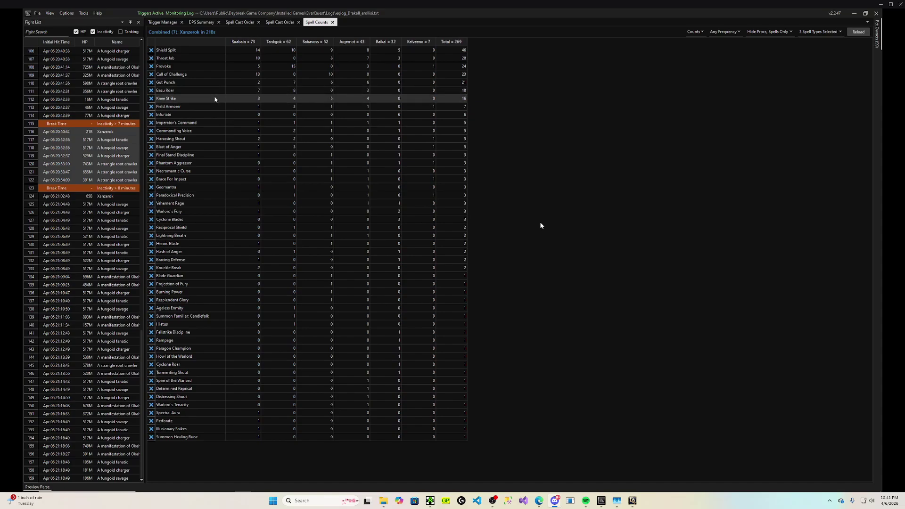
{"action": "left_click", "coordinate": [203, 122]}
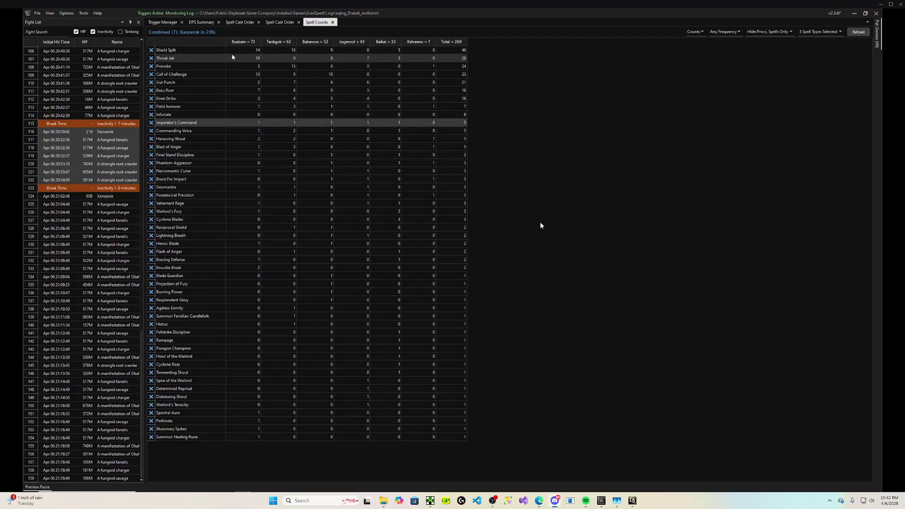
{"action": "left_click", "coordinate": [202, 22]}
{"action": "left_click", "coordinate": [317, 23]}
{"action": "left_click", "coordinate": [332, 22]}
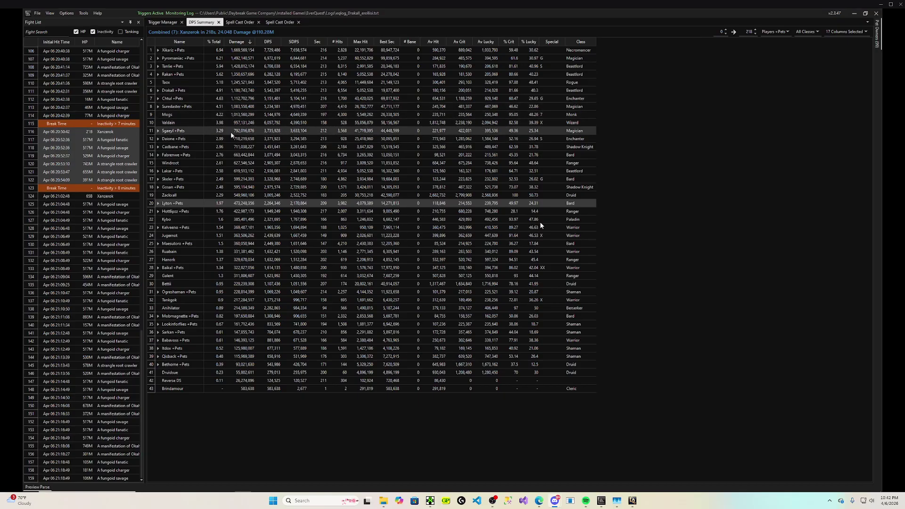
Open the DPS Breakdown of the Beastlord class for the selected Xanzerok fights
{"action": "right_click", "coordinate": [212, 105]}
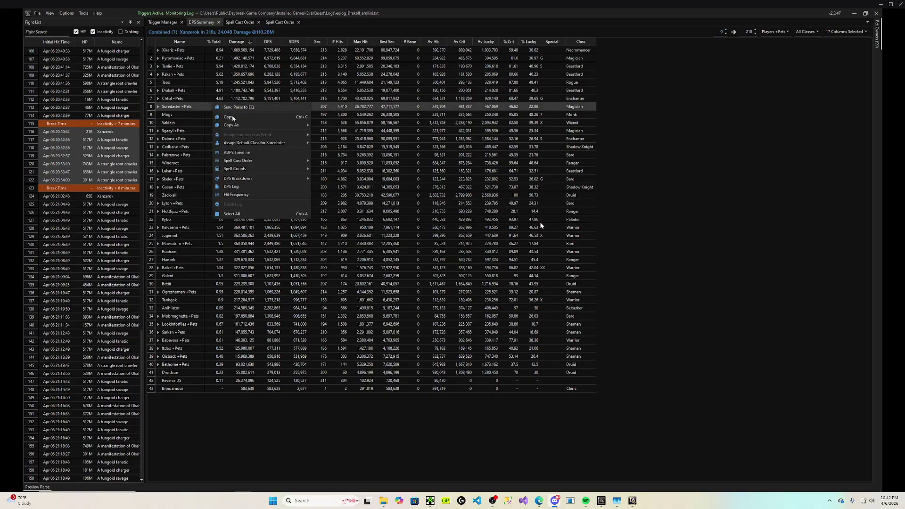
{"action": "left_click", "coordinate": [186, 98]}
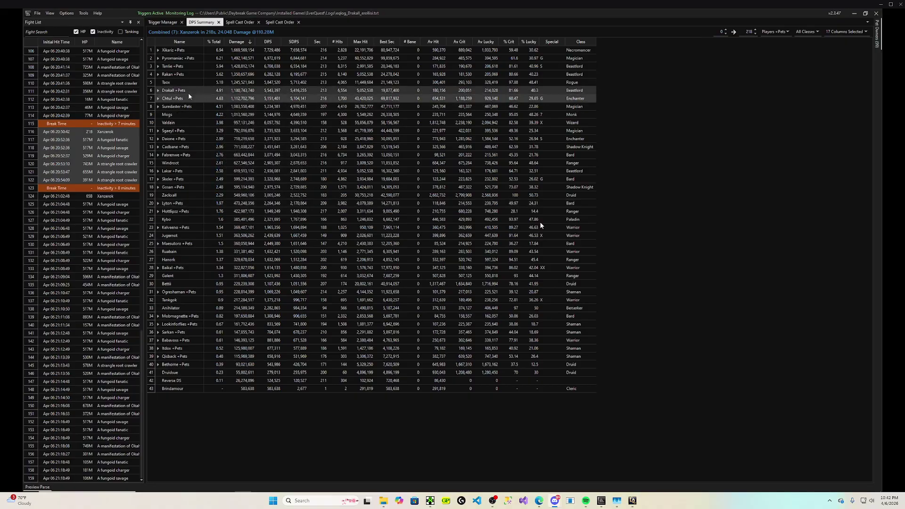
{"action": "left_click", "coordinate": [189, 92]}
{"action": "right_click", "coordinate": [190, 90]}
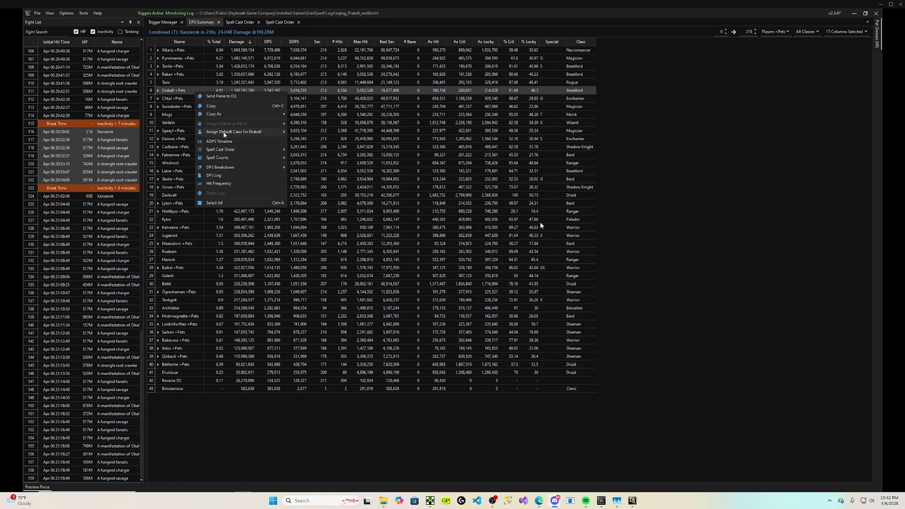
{"action": "mouse_move", "coordinate": [235, 167]}
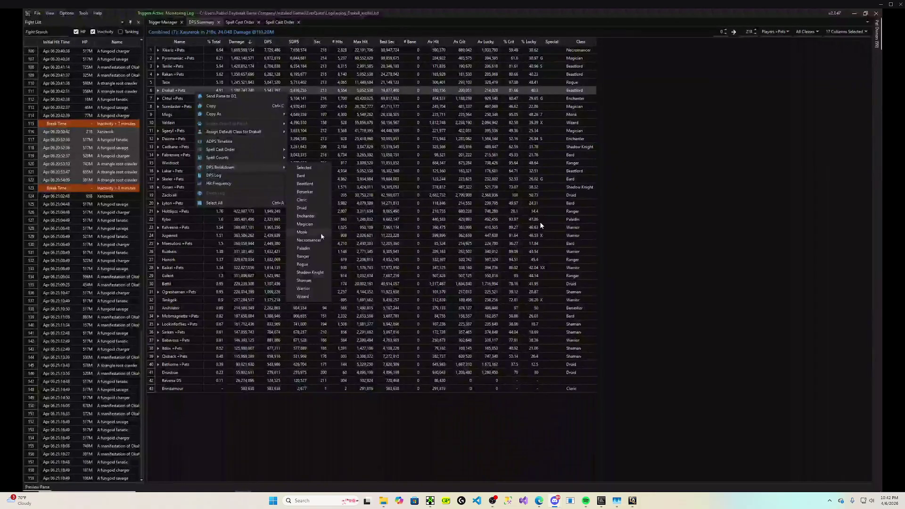
{"action": "left_click", "coordinate": [319, 187]}
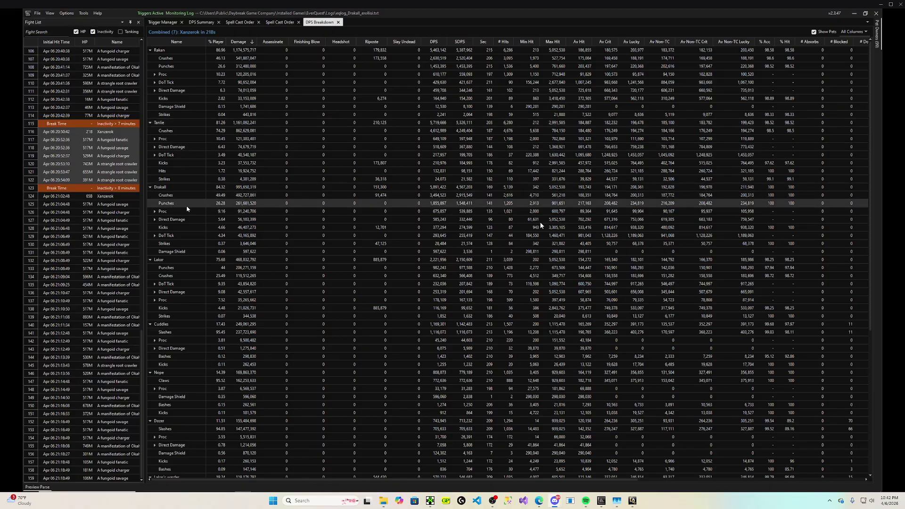
Examine the third listed Beastlord's Proc damage details, compare the other Beastlords and pets, and close the DPS Breakdown
{"action": "left_click", "coordinate": [155, 212]}
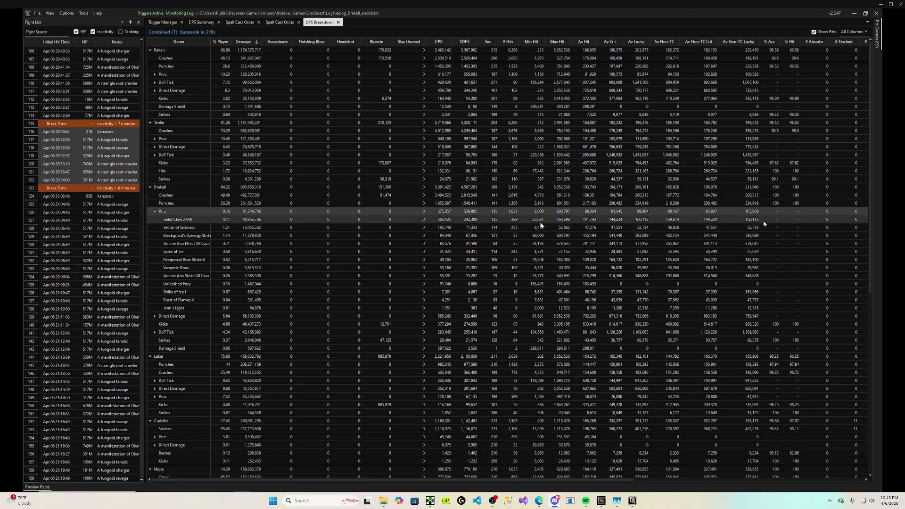
{"action": "left_click", "coordinate": [154, 211]}
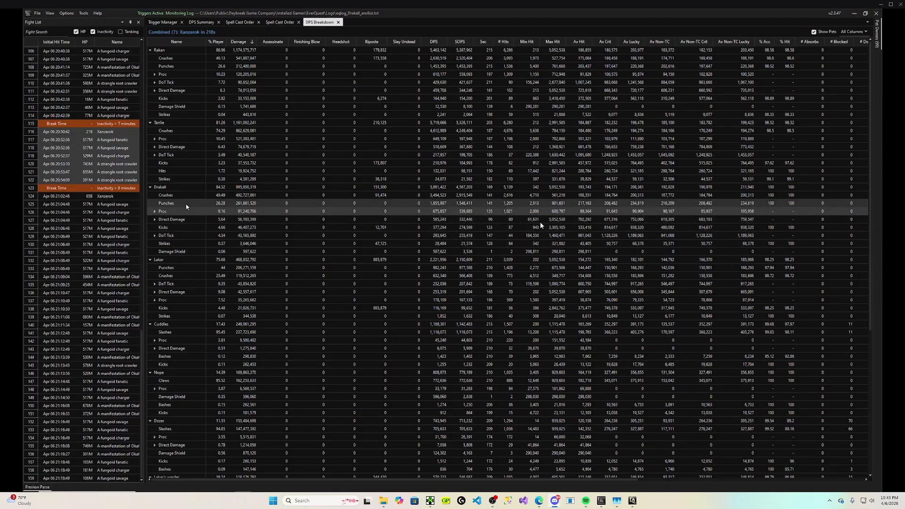
{"action": "scroll", "coordinate": [189, 193], "scroll_direction": "down", "scroll_amount": 2}
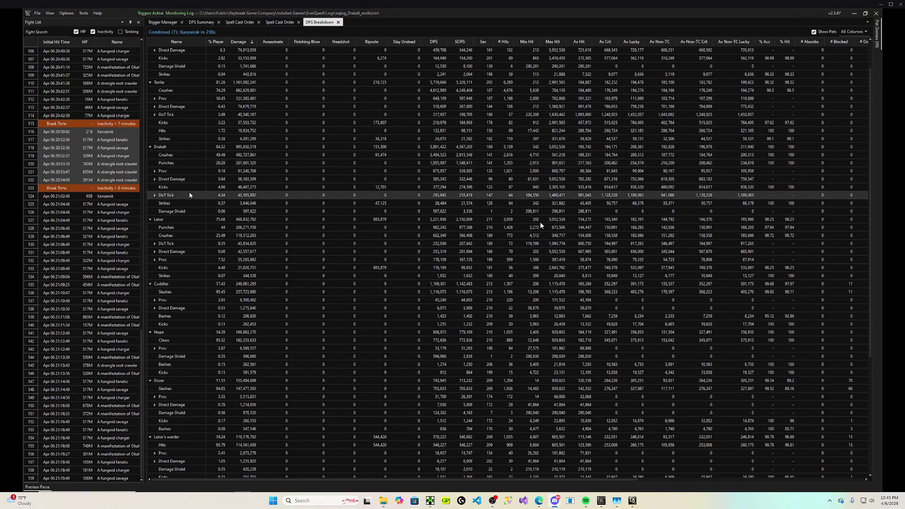
{"action": "scroll", "coordinate": [189, 193], "scroll_direction": "down", "scroll_amount": 7}
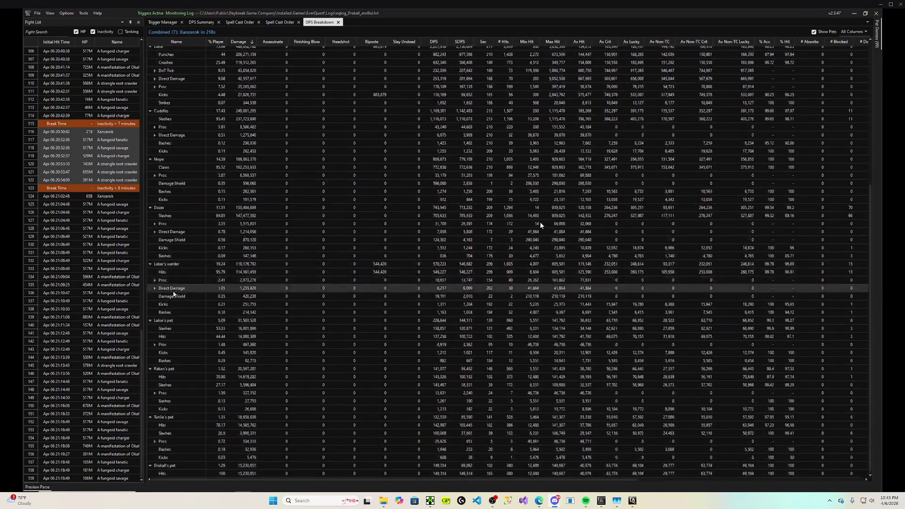
{"action": "scroll", "coordinate": [182, 347], "scroll_direction": "up", "scroll_amount": 5}
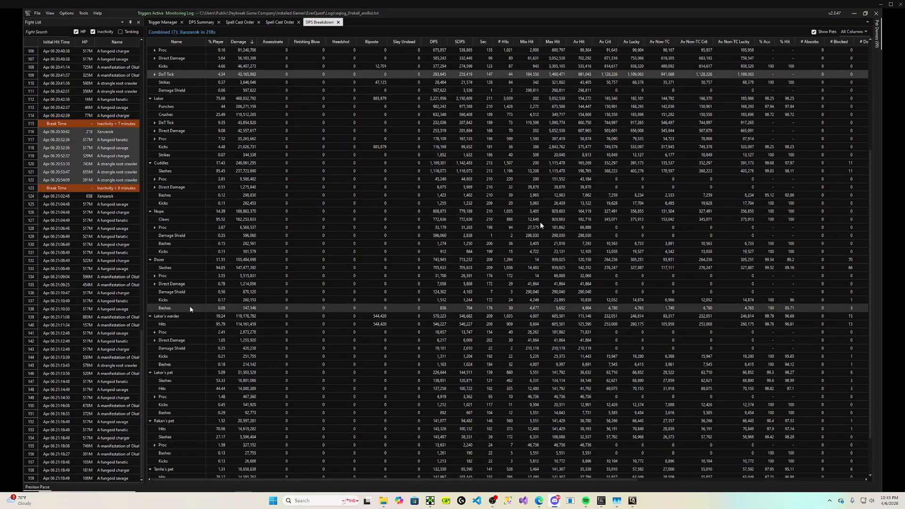
{"action": "scroll", "coordinate": [196, 289], "scroll_direction": "up", "scroll_amount": 5}
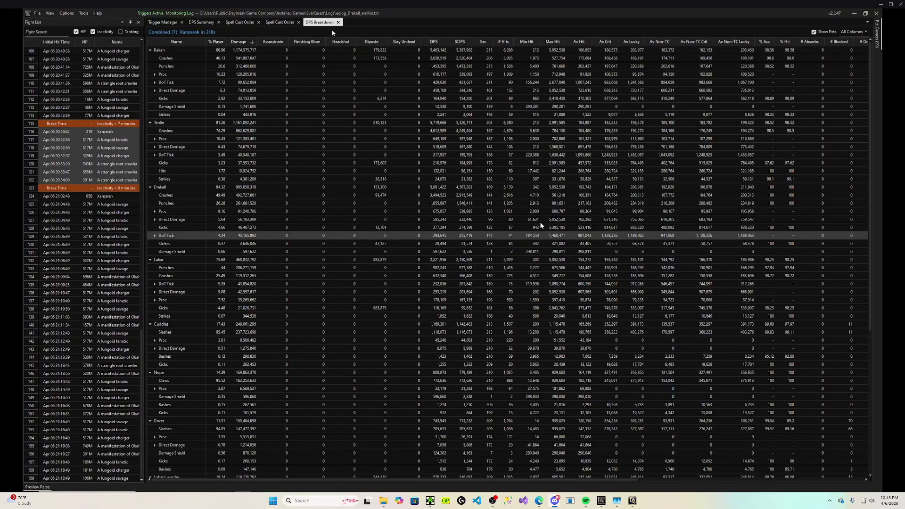
{"action": "left_click", "coordinate": [338, 22]}
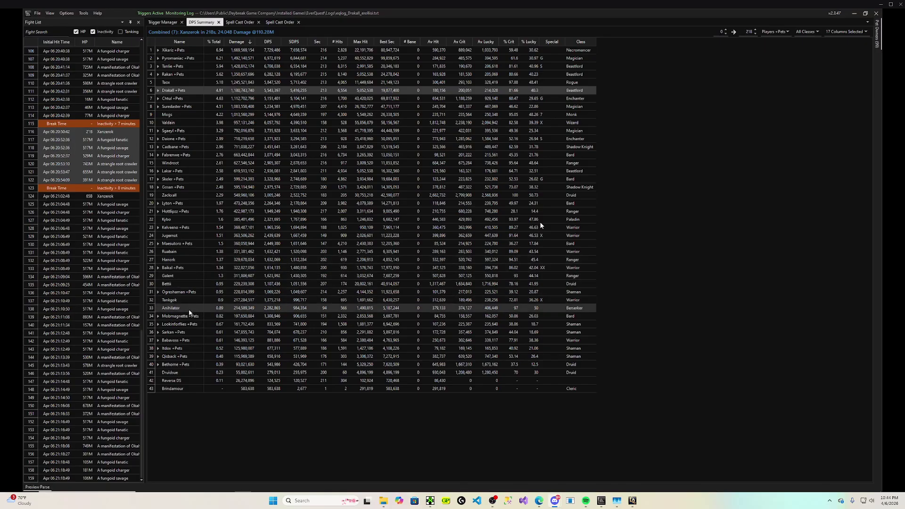
Open an ADPS Timeline comparing the Beastlords ranked 6 and 16 in the DPS Summary, and remove Auspice of the Hunter from it
{"action": "left_click", "coordinate": [189, 170]}
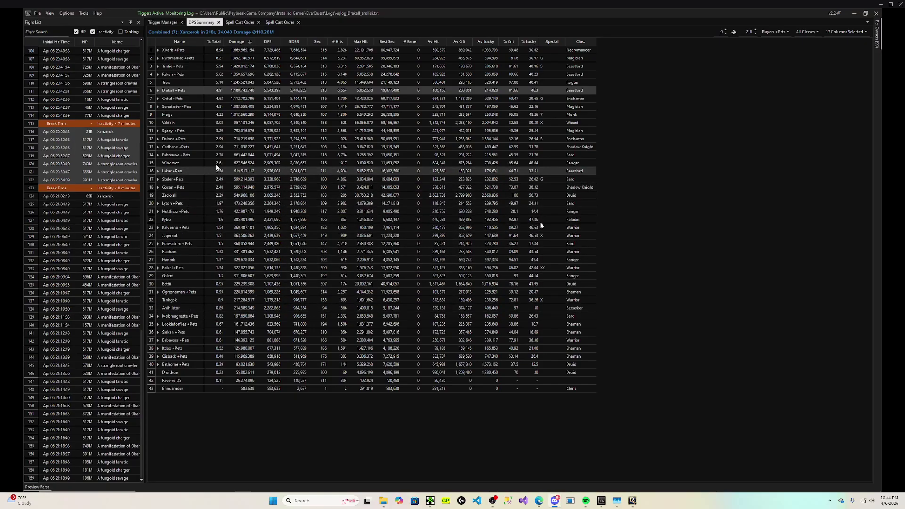
{"action": "left_click", "coordinate": [190, 93]}
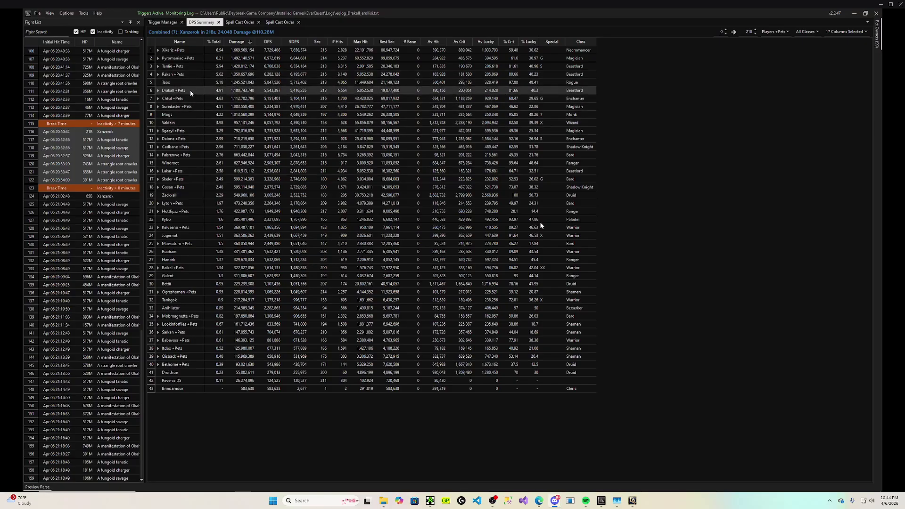
{"action": "left_click", "coordinate": [227, 122]}
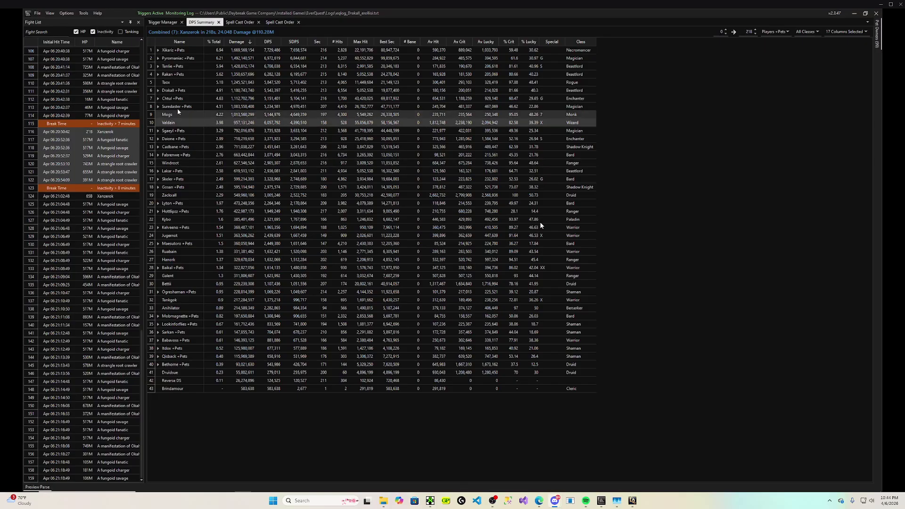
{"action": "left_click", "coordinate": [181, 91]}
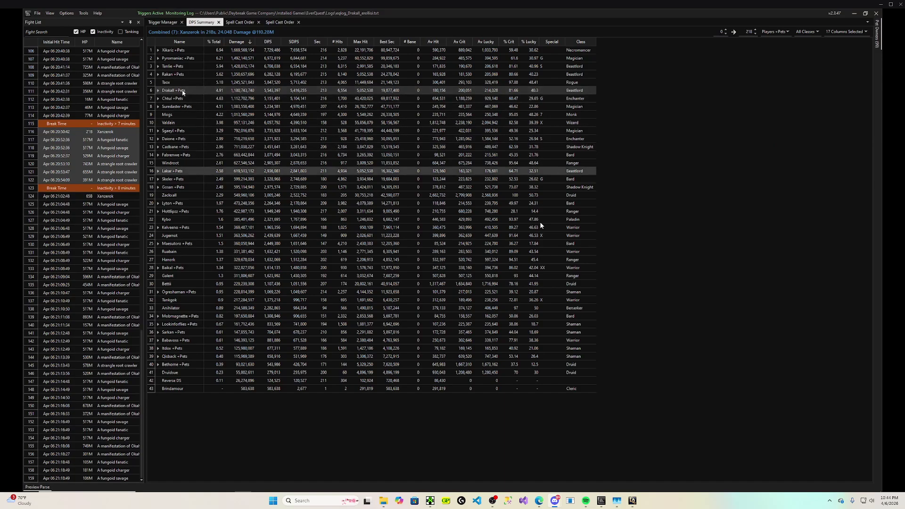
{"action": "right_click", "coordinate": [198, 172]}
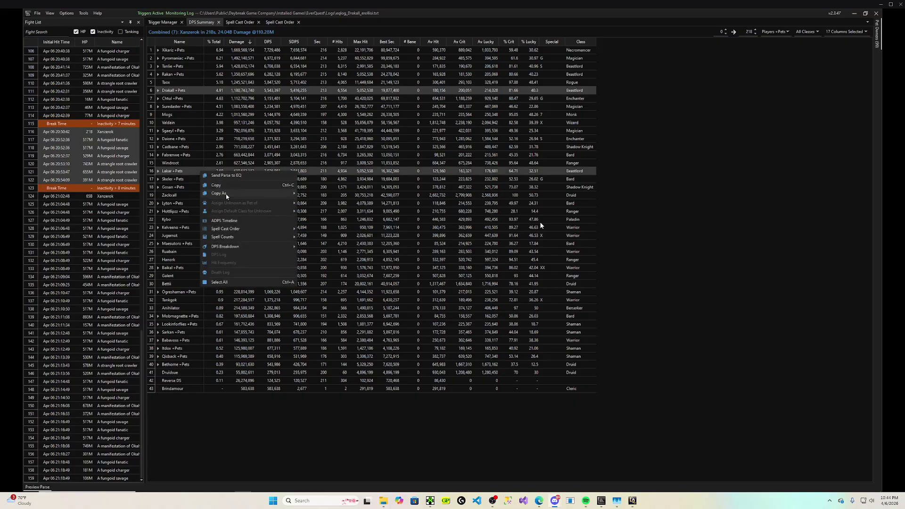
{"action": "left_click", "coordinate": [225, 221]}
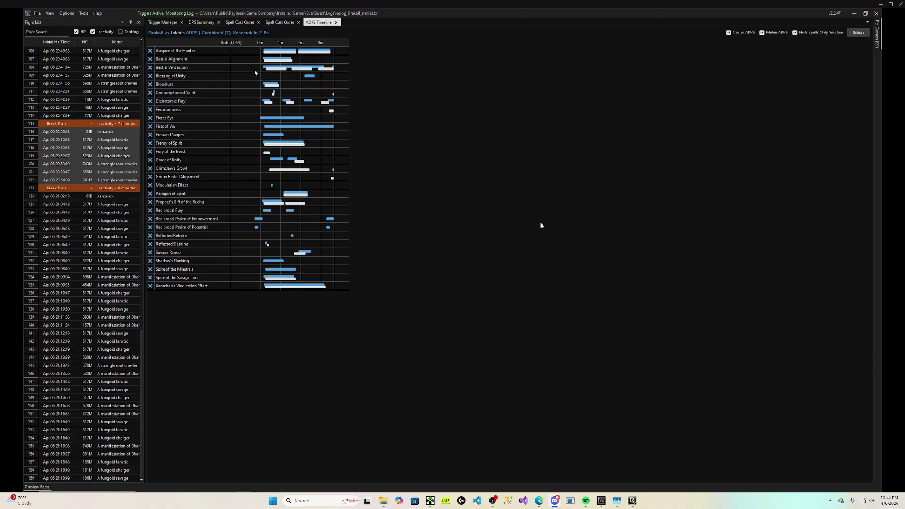
{"action": "left_click", "coordinate": [151, 51]}
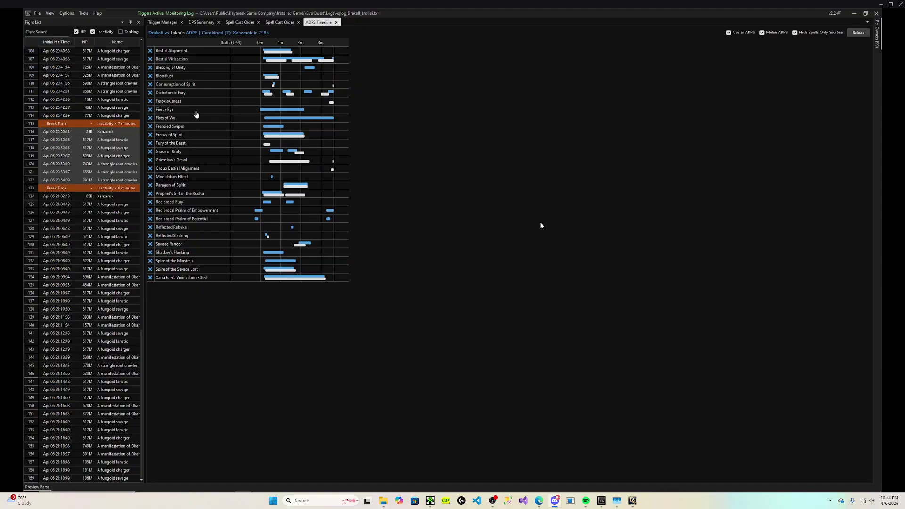
Remove Fists of Wu, Modulation Effect, Reciprocal Psalm of Empowerment and Reciprocal Psalm of Potential from the ADPS Timeline
{"action": "left_click", "coordinate": [150, 118]}
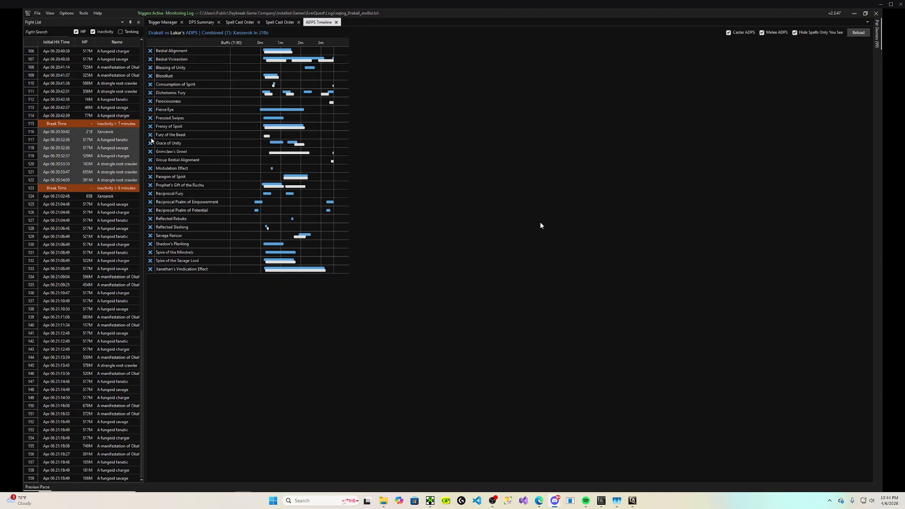
{"action": "left_click", "coordinate": [151, 168]}
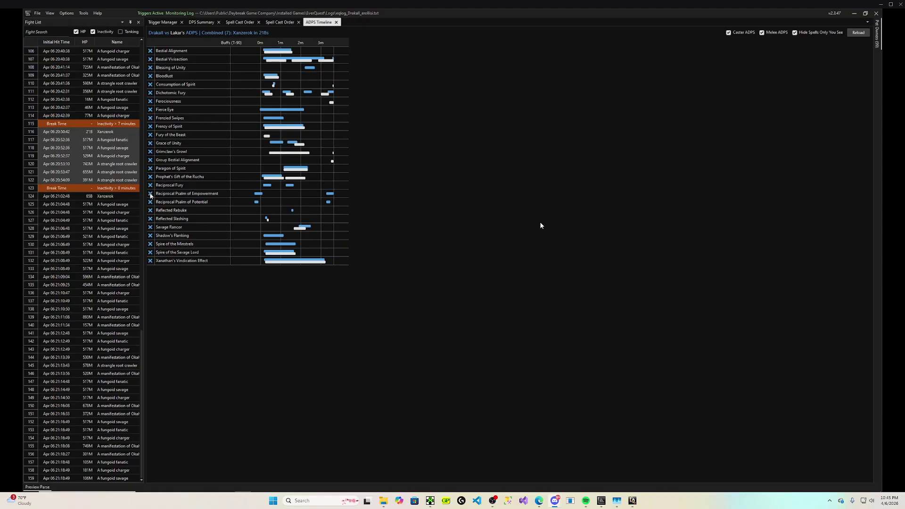
{"action": "left_click", "coordinate": [151, 194]}
{"action": "left_click", "coordinate": [151, 194]}
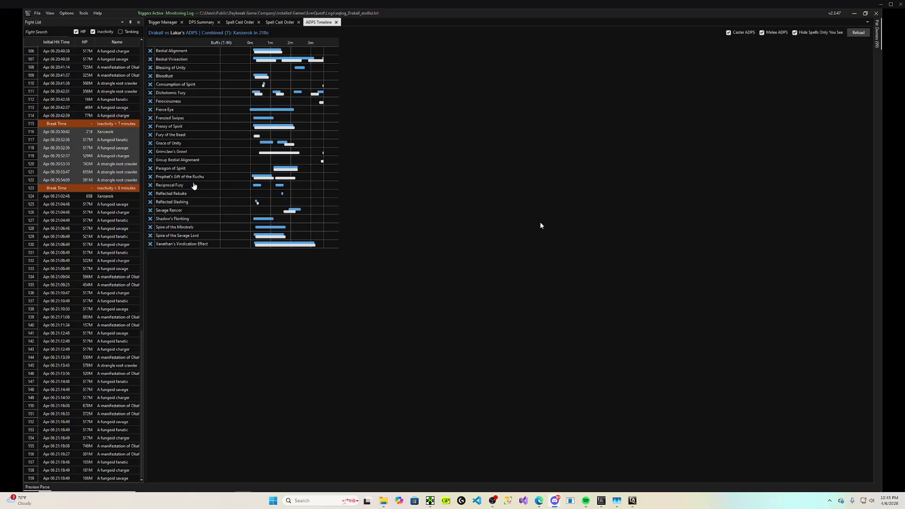
Move Spire of the Savage Lord, Xanathan's Vindication Effect, Frenzy of Spirit, Bloodlust and Prophet's Gift of the Ruchu up beside Bestial Alignment and Bestial Vivisection
{"action": "left_click_drag", "start_coordinate": [194, 236], "coordinate": [196, 68]}
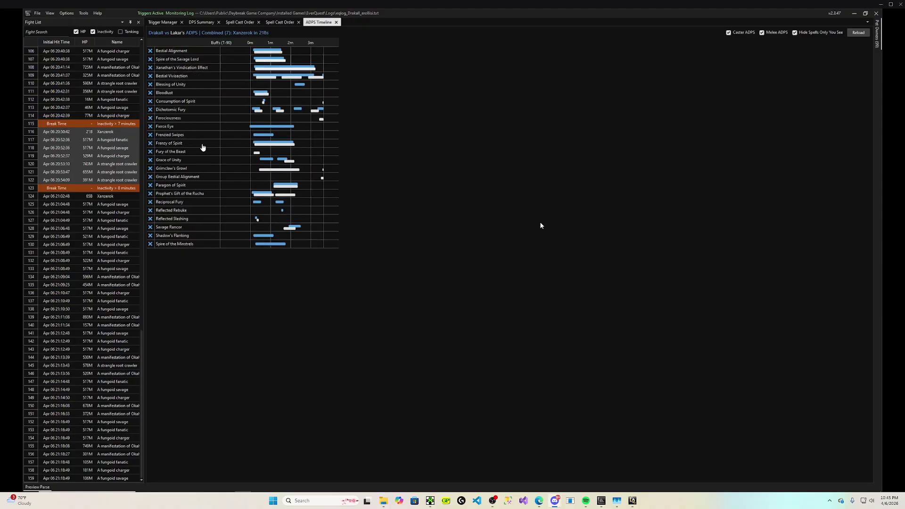
{"action": "left_click_drag", "start_coordinate": [190, 146], "coordinate": [199, 71]}
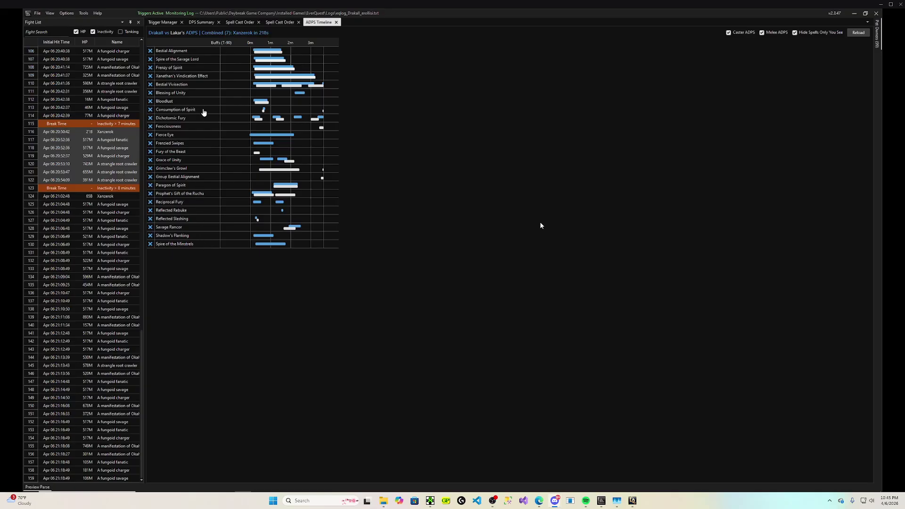
{"action": "left_click_drag", "start_coordinate": [198, 103], "coordinate": [196, 95]}
{"action": "left_click_drag", "start_coordinate": [197, 91], "coordinate": [198, 91]}
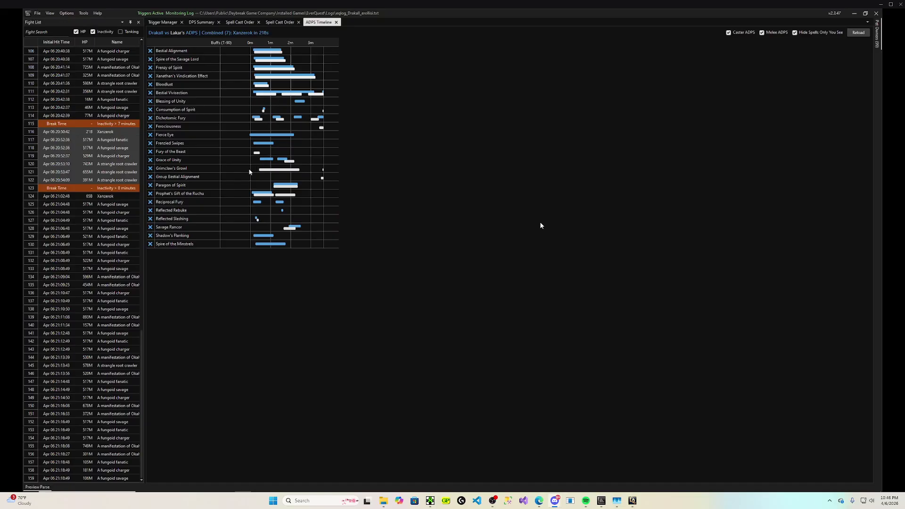
{"action": "left_click_drag", "start_coordinate": [203, 195], "coordinate": [189, 104]}
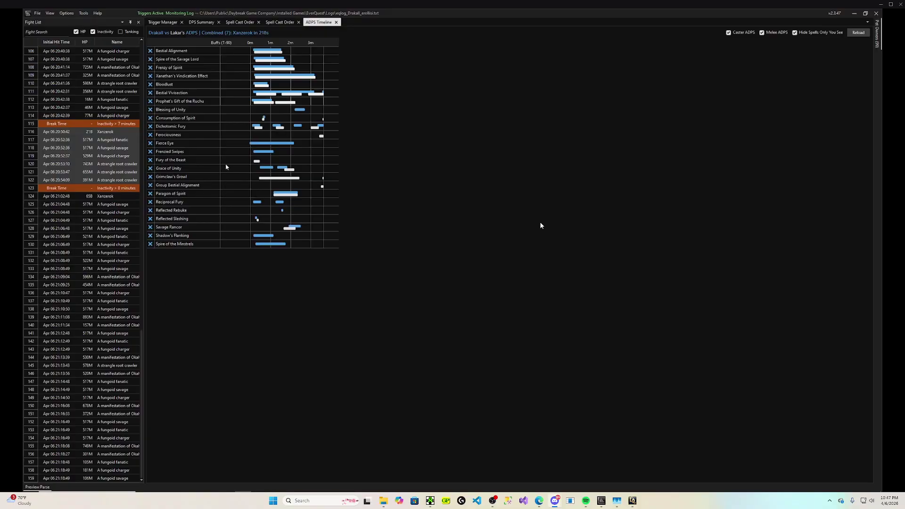
Return to the DPS Summary, select the sixth-ranked Beastlord, and open the Healing Summary for the combined Xanzerok fights
{"action": "left_click", "coordinate": [201, 23]}
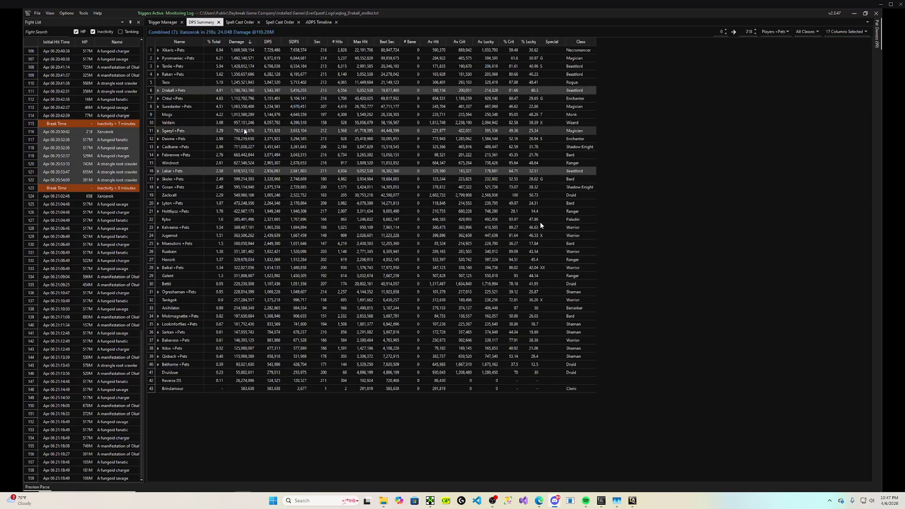
{"action": "left_click", "coordinate": [263, 179]}
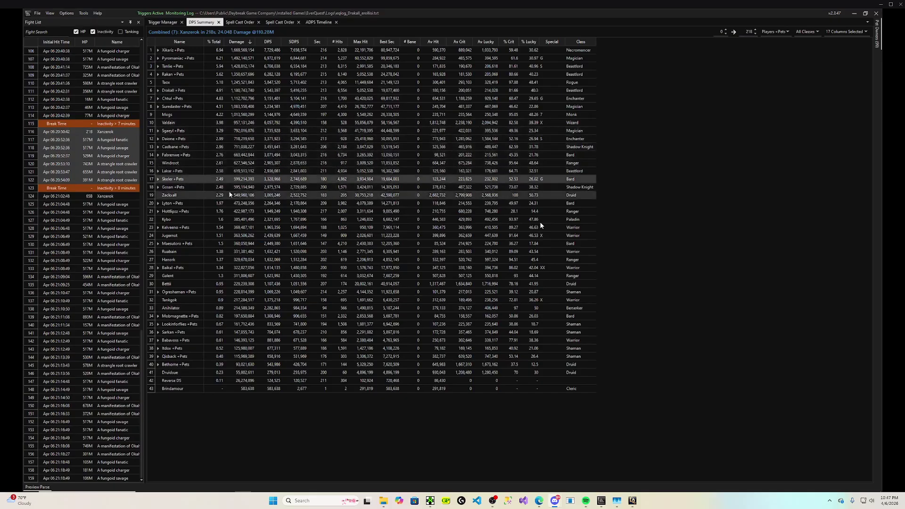
{"action": "left_click", "coordinate": [159, 94]}
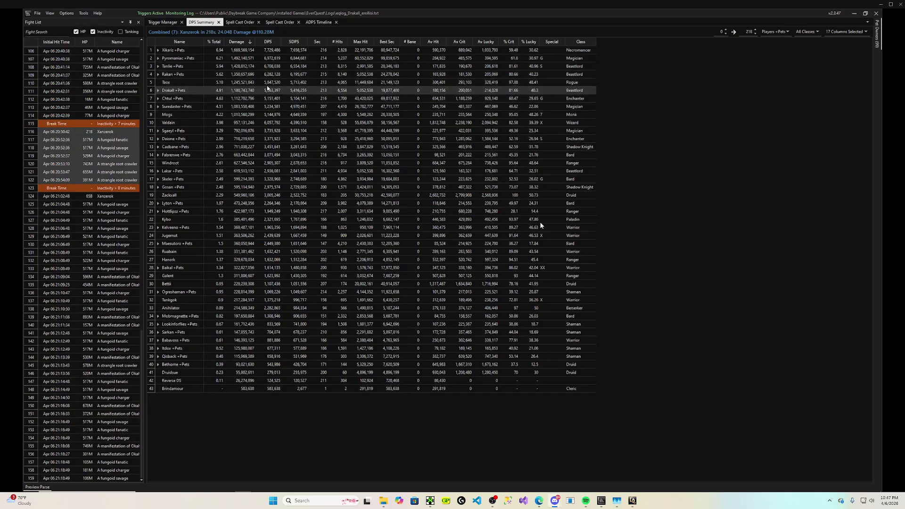
{"action": "left_click", "coordinate": [49, 14]}
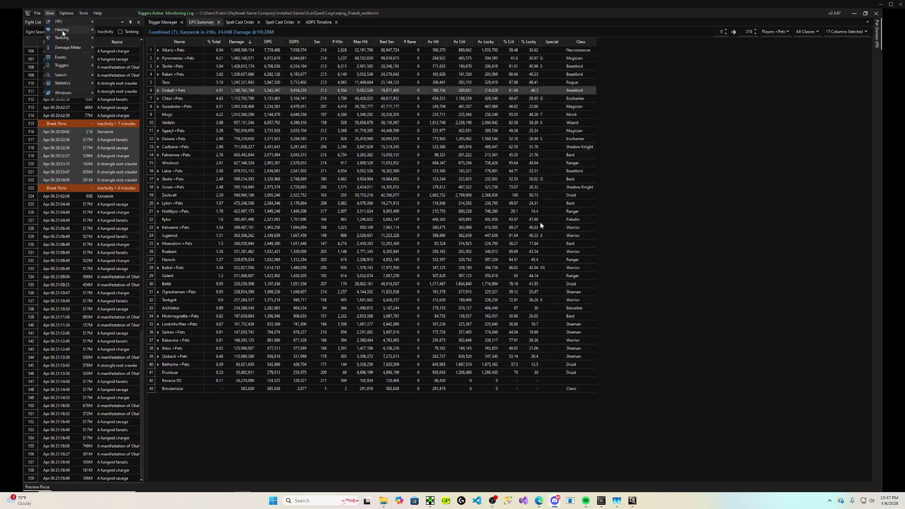
{"action": "mouse_move", "coordinate": [63, 33]}
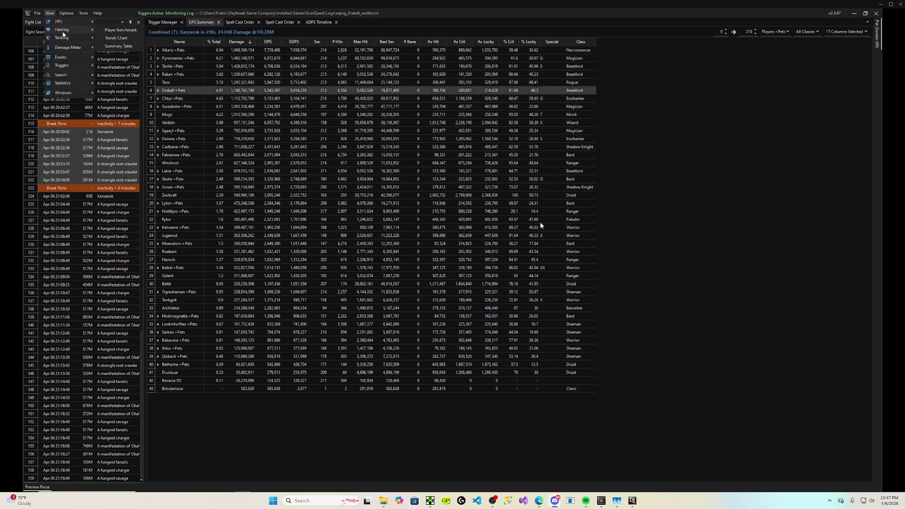
{"action": "left_click", "coordinate": [113, 47]}
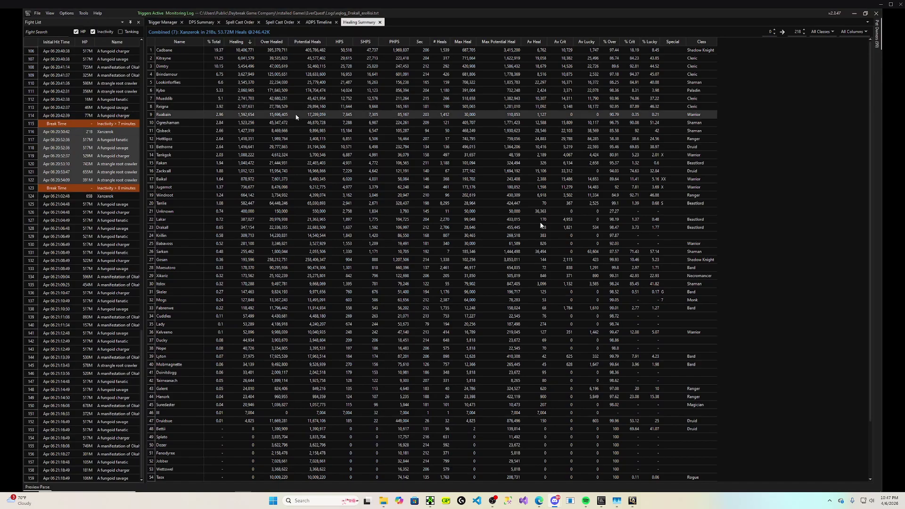
Open the Tanking Summary for the combined Xanzerok fights
{"action": "left_click", "coordinate": [50, 13]}
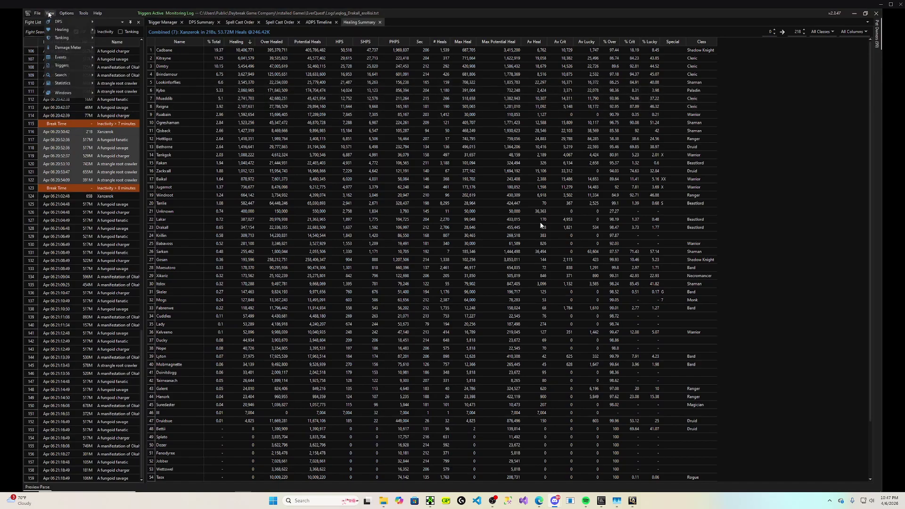
{"action": "mouse_move", "coordinate": [87, 37]}
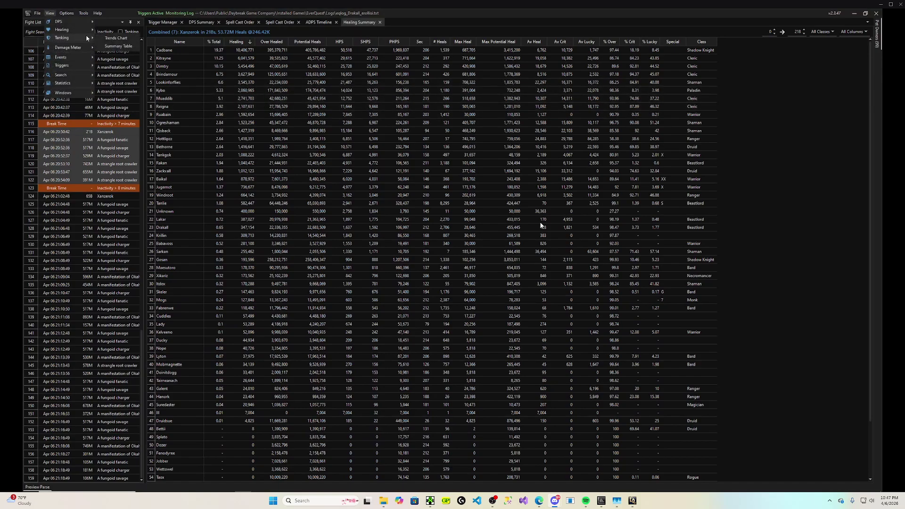
{"action": "left_click", "coordinate": [119, 46]}
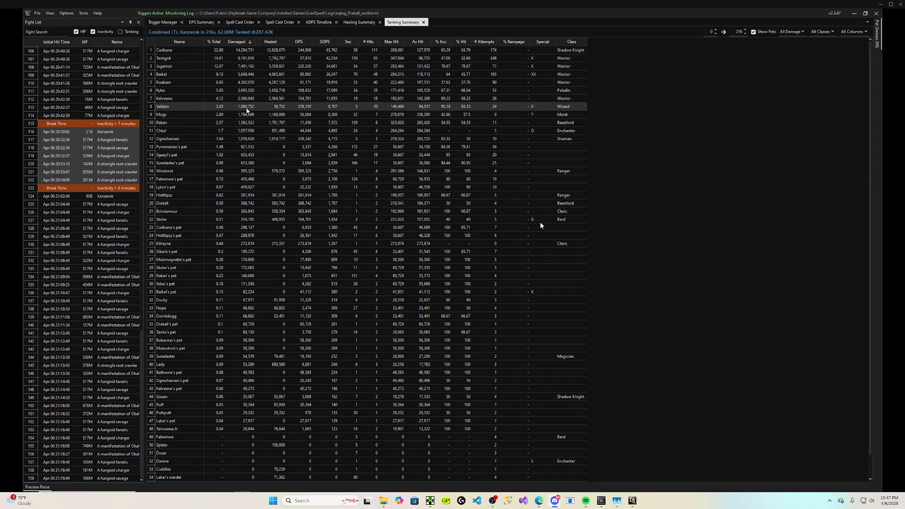
{"action": "left_click", "coordinate": [52, 14]}
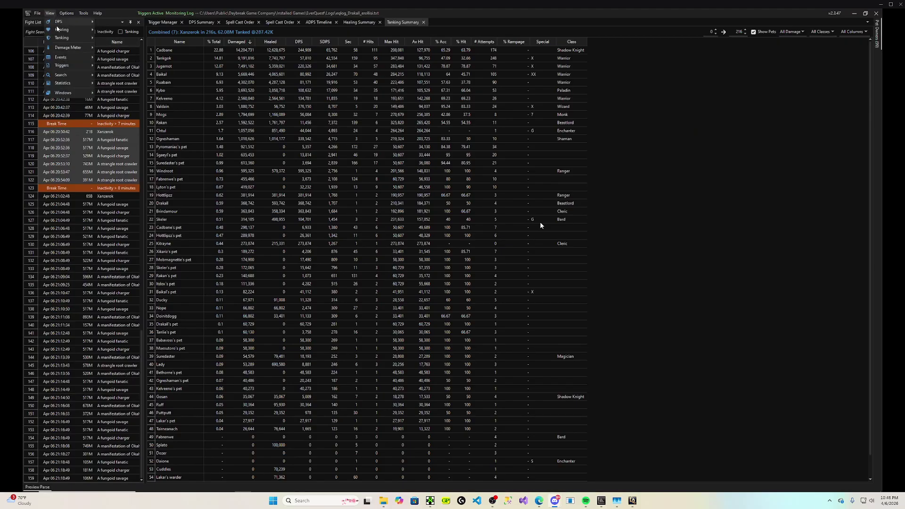
{"action": "mouse_move", "coordinate": [62, 48]}
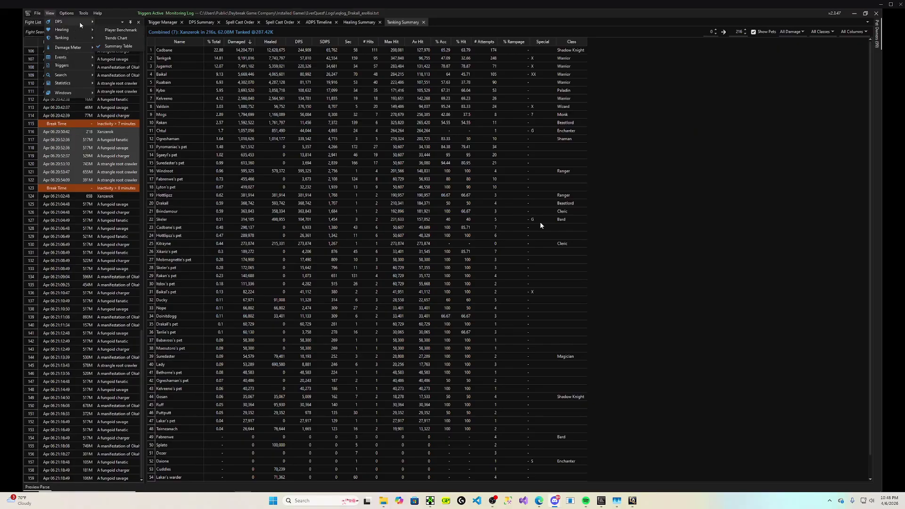
{"action": "mouse_move", "coordinate": [80, 25]}
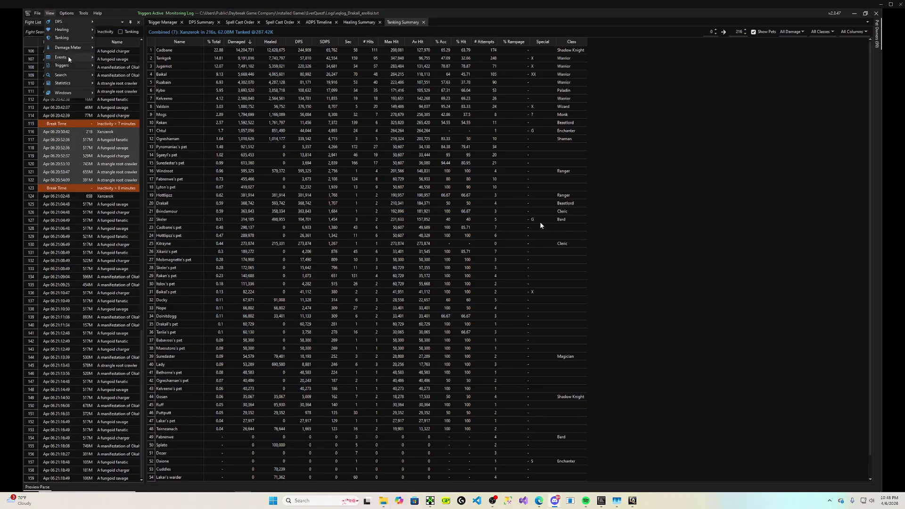
Open the Tanking Log of the Warrior ranked 4 in the Tanking Summary, examine the incoming hits, and close the log
{"action": "right_click", "coordinate": [236, 73]}
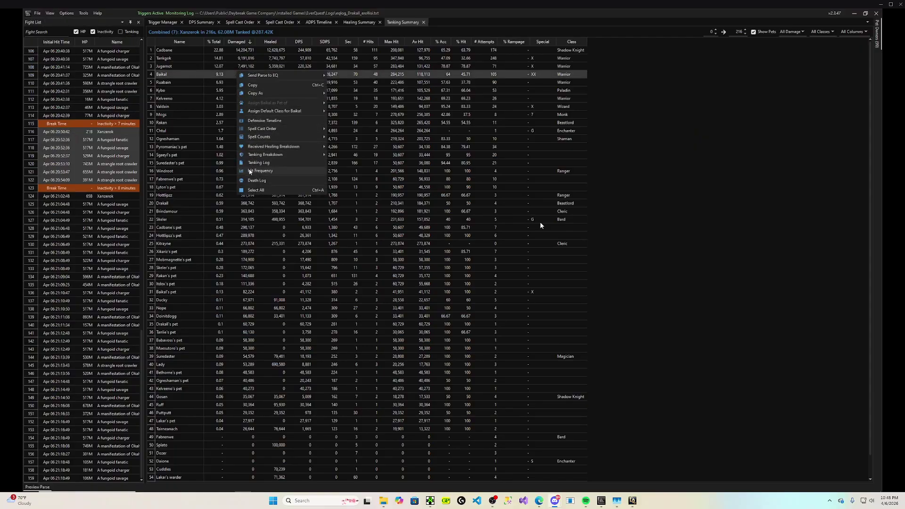
{"action": "left_click", "coordinate": [251, 163]}
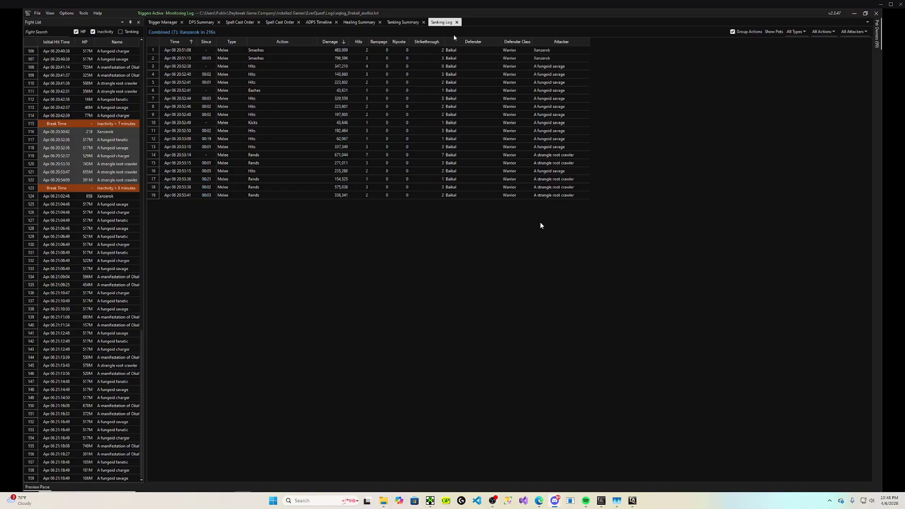
{"action": "left_click", "coordinate": [457, 22]}
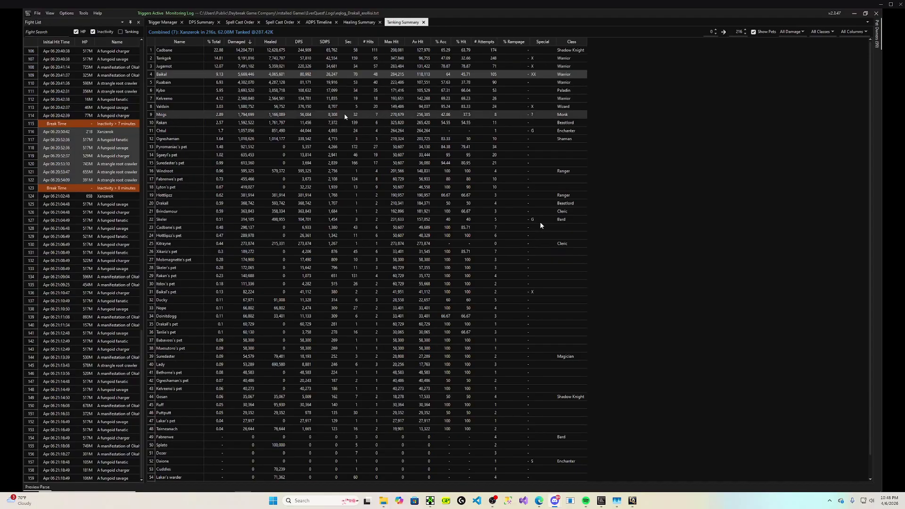
Check the analysis options for the Paladin ranked 6 in the Tanking Summary, and return to the DPS Summary
{"action": "right_click", "coordinate": [267, 90]}
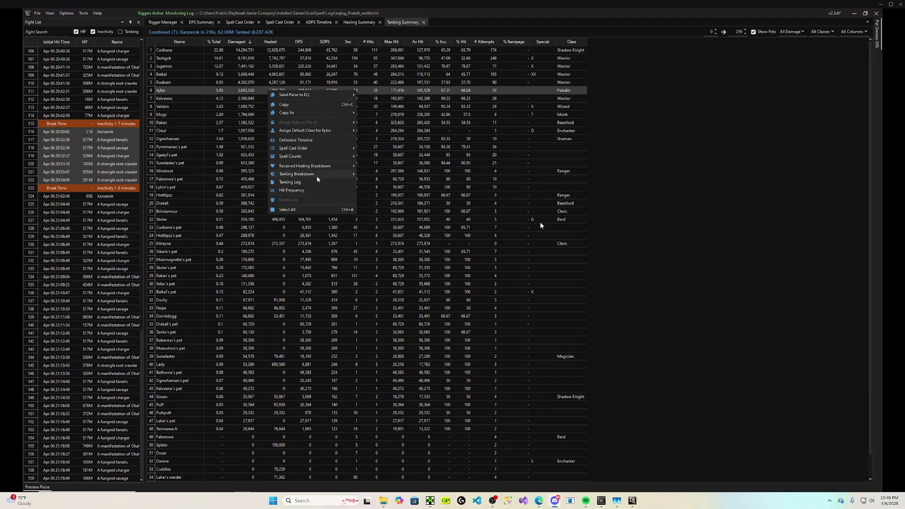
{"action": "mouse_move", "coordinate": [317, 177]}
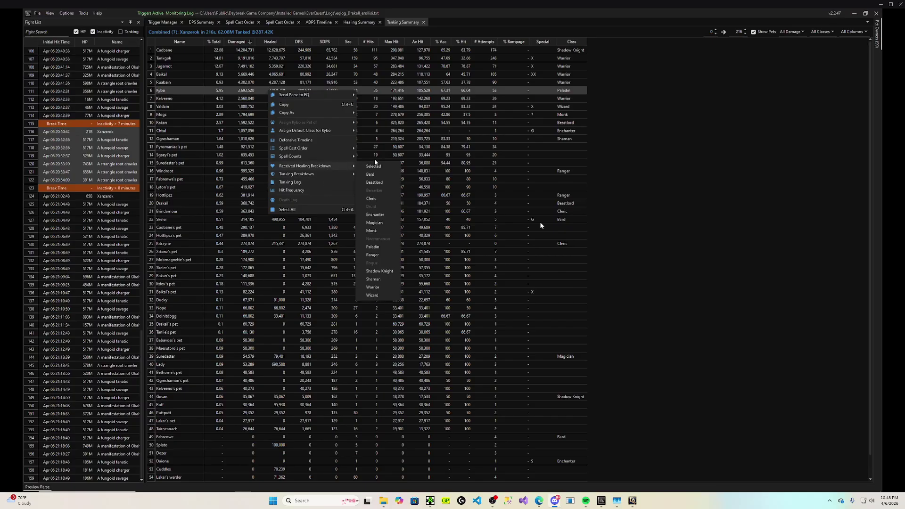
{"action": "left_click", "coordinate": [395, 132]}
{"action": "left_click", "coordinate": [202, 22]}
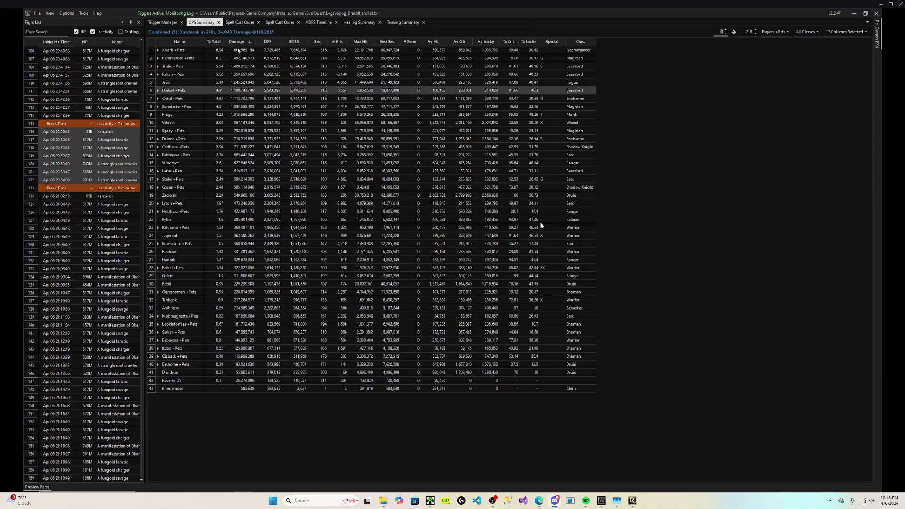
{"action": "right_click", "coordinate": [340, 162]}
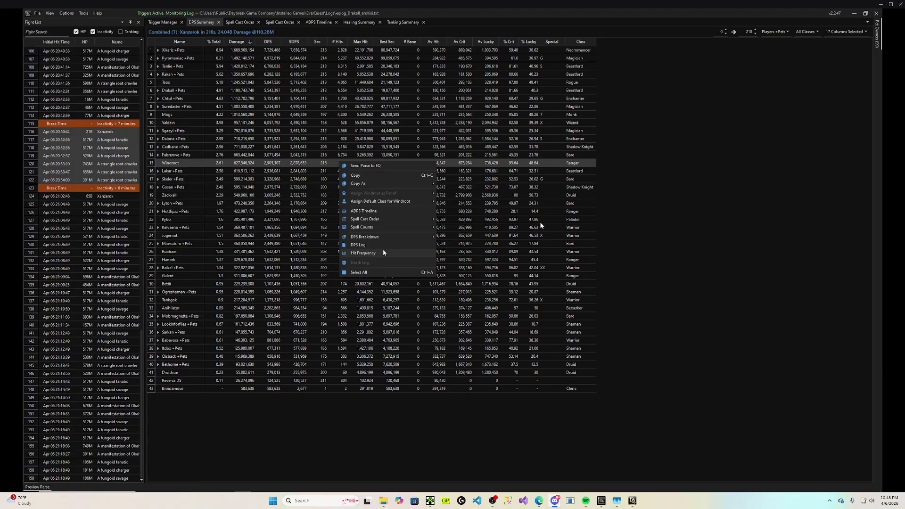
{"action": "left_click", "coordinate": [279, 203]}
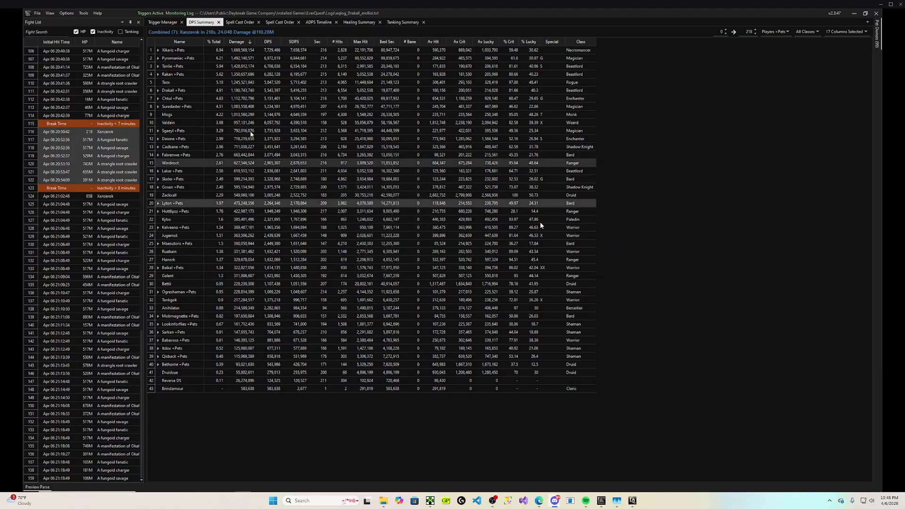
{"action": "left_click", "coordinate": [240, 22]}
{"action": "left_click", "coordinate": [200, 22]}
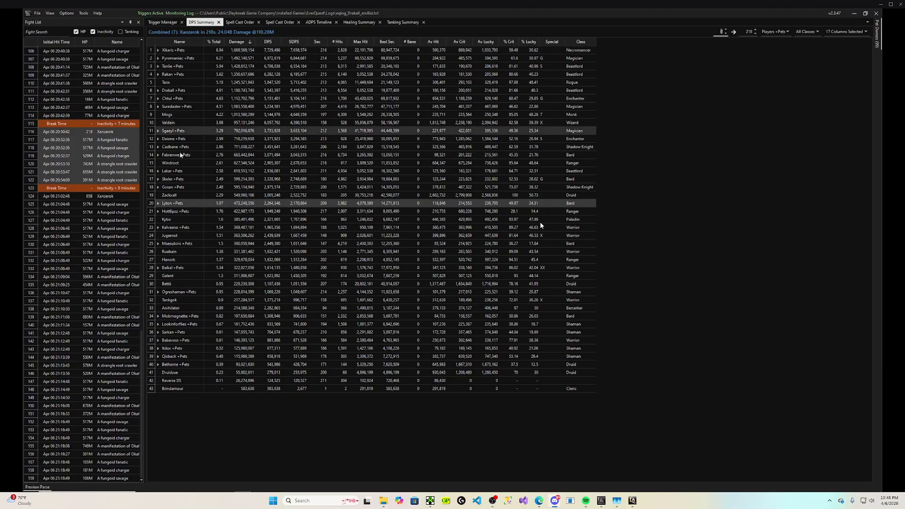
{"action": "scroll", "coordinate": [121, 184], "scroll_direction": "up", "scroll_amount": 4}
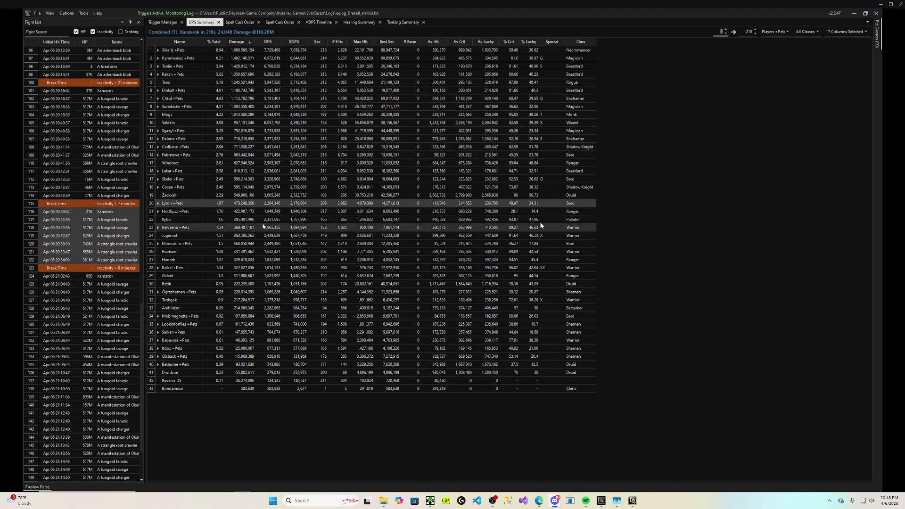
{"action": "right_click", "coordinate": [223, 75]}
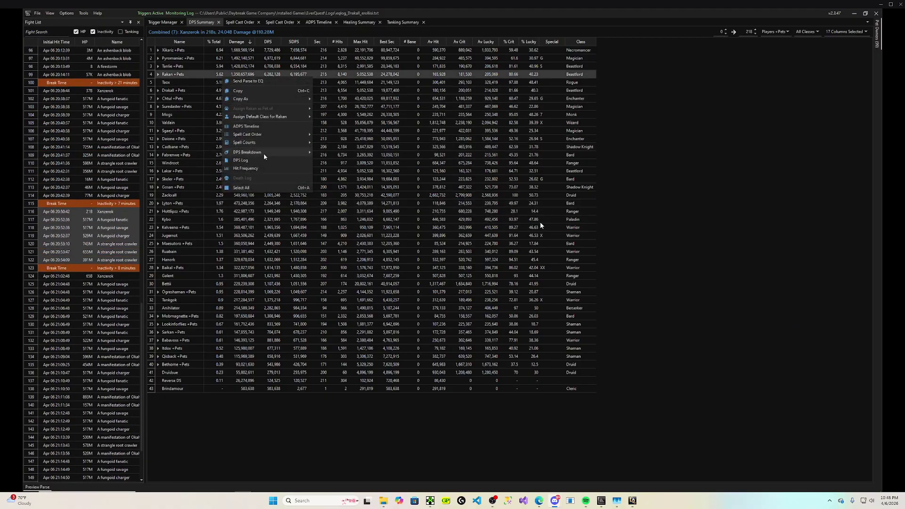
{"action": "left_click", "coordinate": [191, 115]}
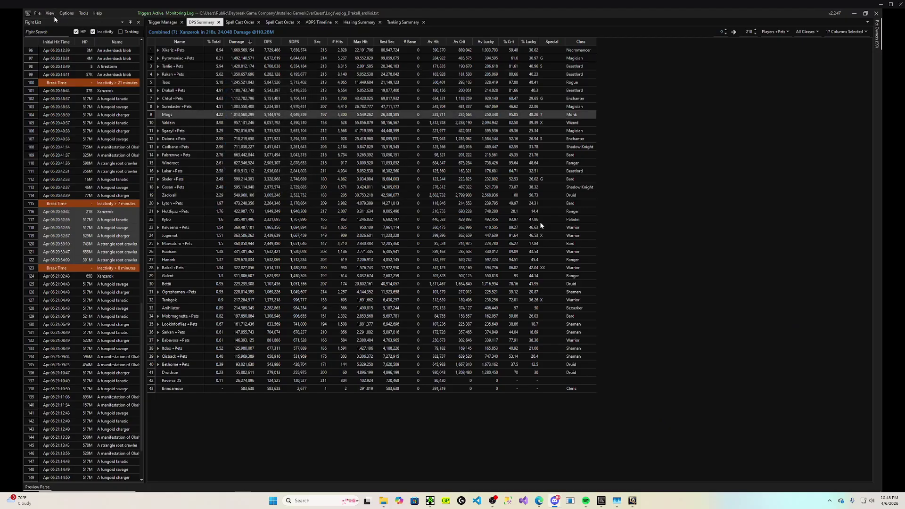
{"action": "left_click", "coordinate": [50, 14]}
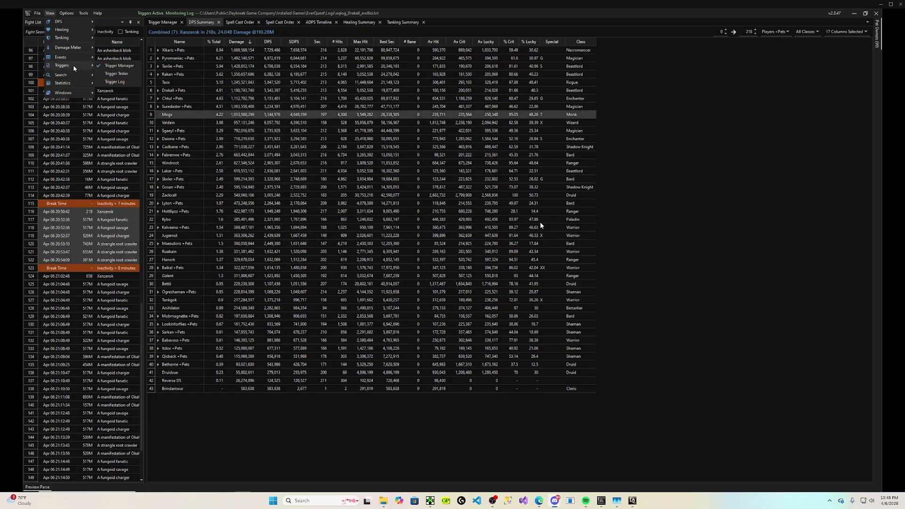
{"action": "left_click", "coordinate": [313, 149]}
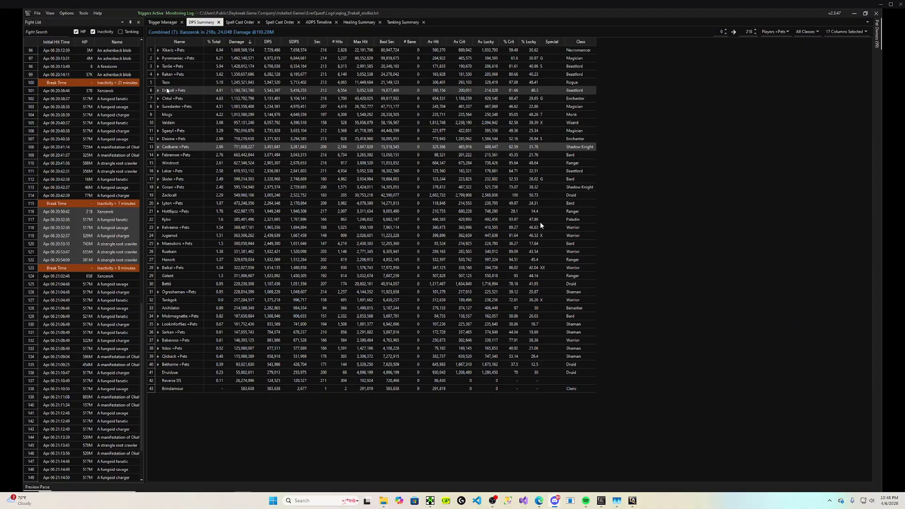
{"action": "left_click", "coordinate": [50, 14]}
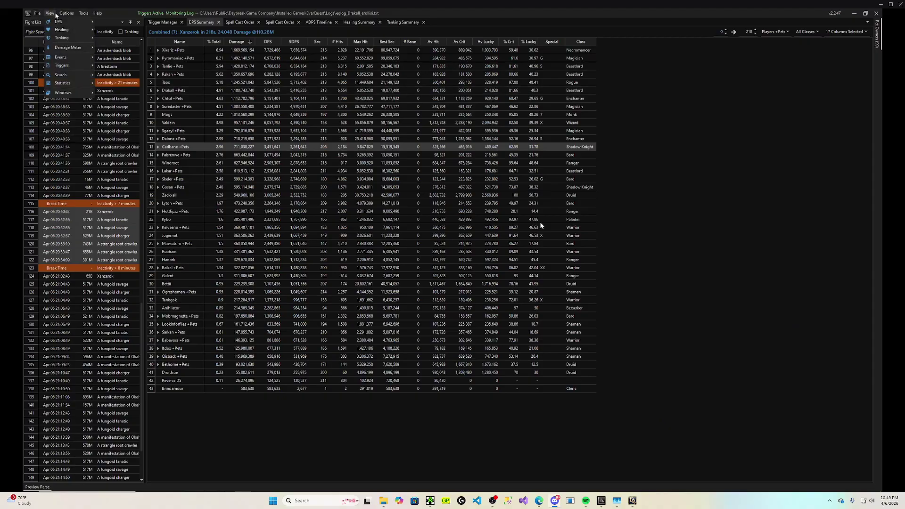
{"action": "left_click", "coordinate": [83, 13]}
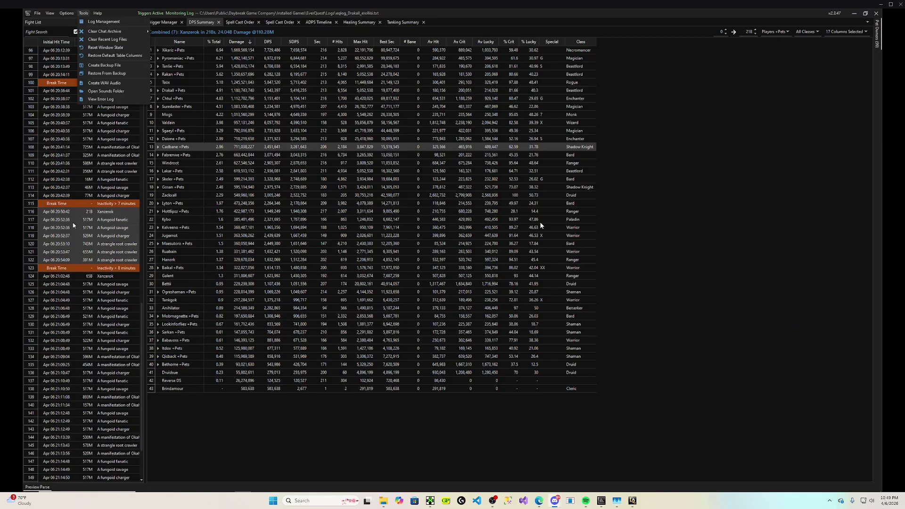
Select the Paladin ranked 22 in the DPS Summary and open the Trigger Log
{"action": "left_click", "coordinate": [541, 222]}
{"action": "left_click", "coordinate": [49, 14]}
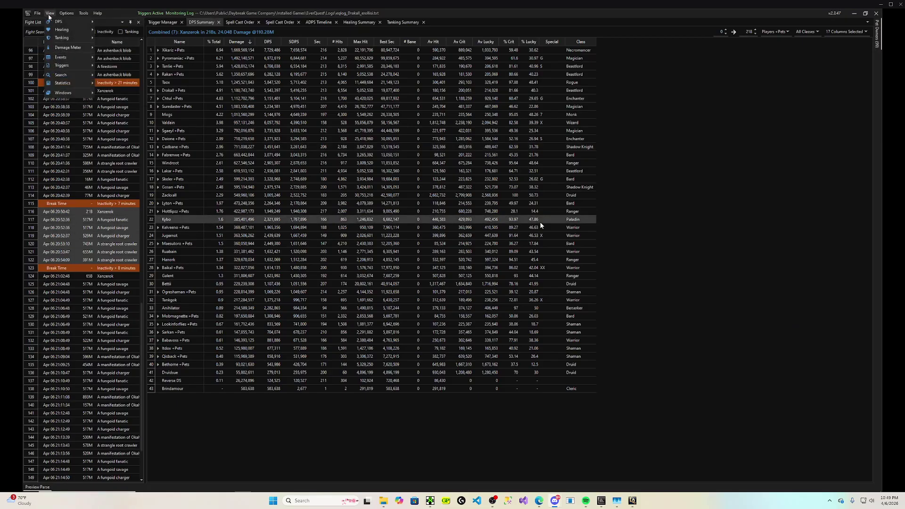
{"action": "mouse_move", "coordinate": [70, 65]}
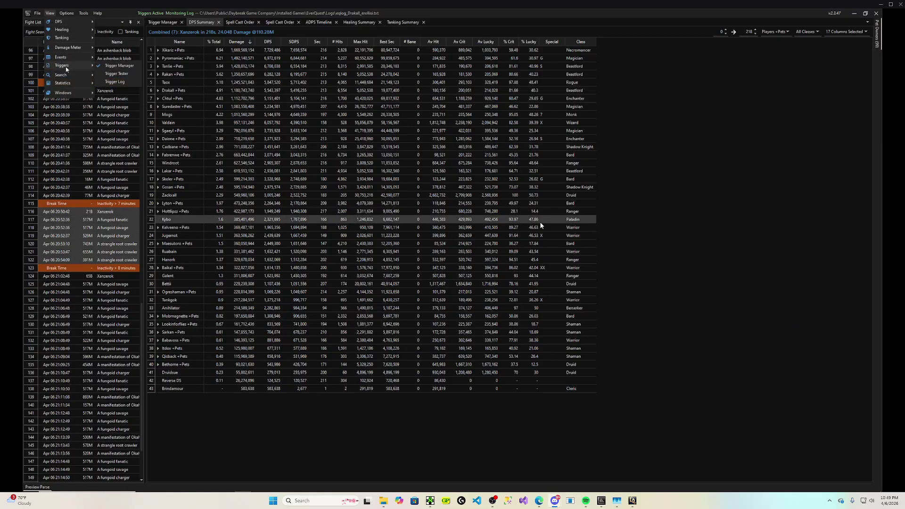
{"action": "left_click", "coordinate": [119, 82]}
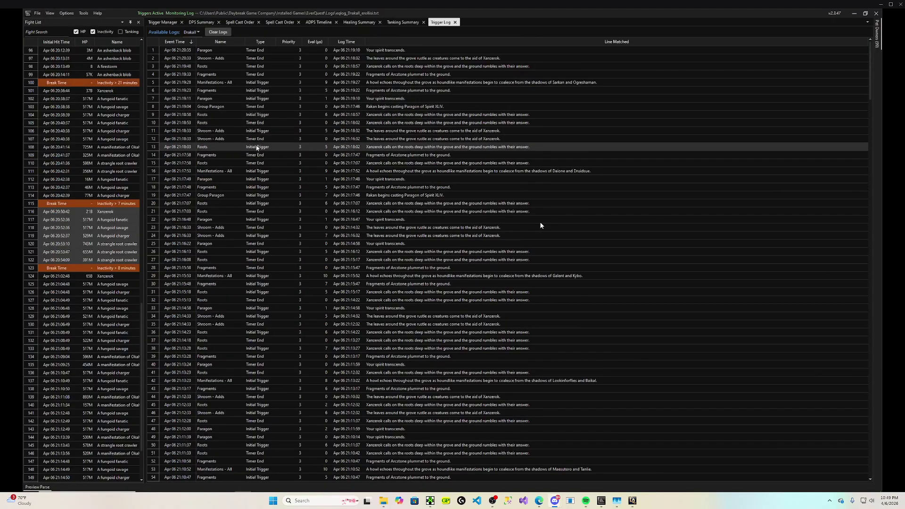
Examine the Trigger Log entries for the Xanzerok and Ashenback fights, including the Laval Armor triggers, and return to the newest entries
{"action": "scroll", "coordinate": [218, 121], "scroll_direction": "down", "scroll_amount": 6}
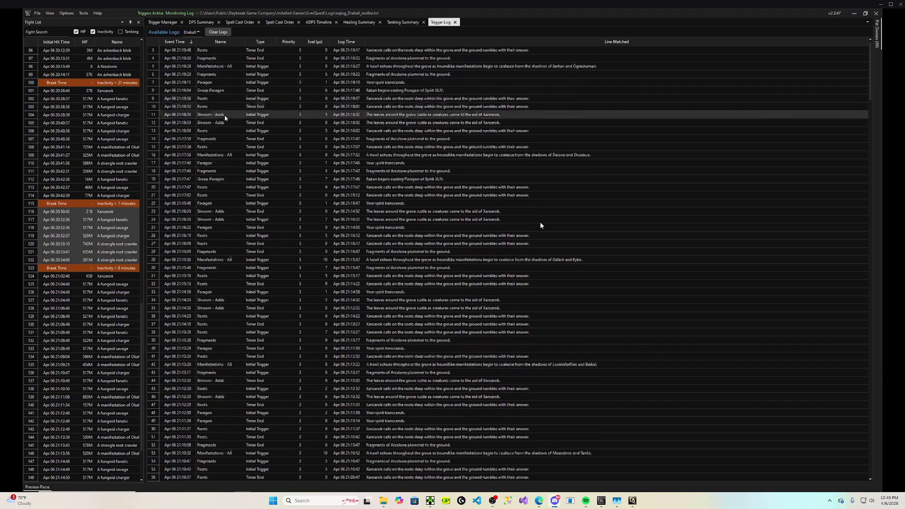
{"action": "scroll", "coordinate": [216, 214], "scroll_direction": "down", "scroll_amount": 8}
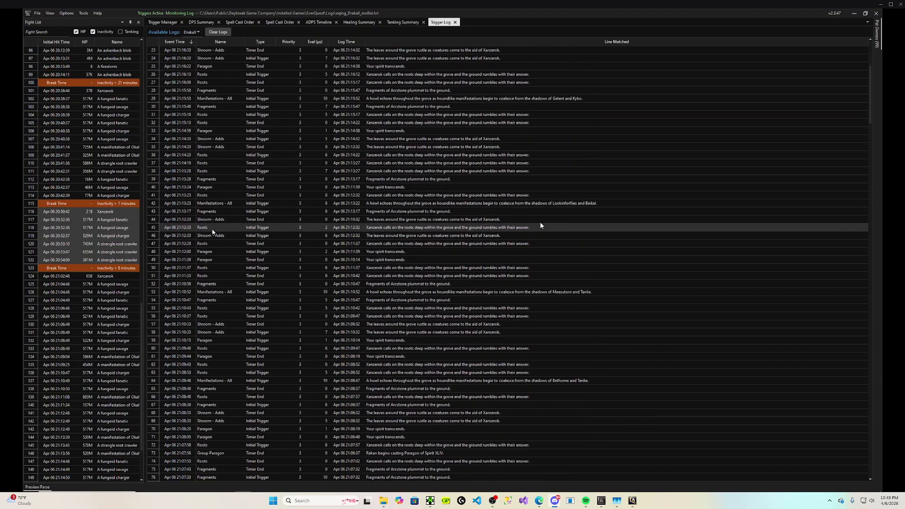
{"action": "scroll", "coordinate": [231, 228], "scroll_direction": "down", "scroll_amount": 4}
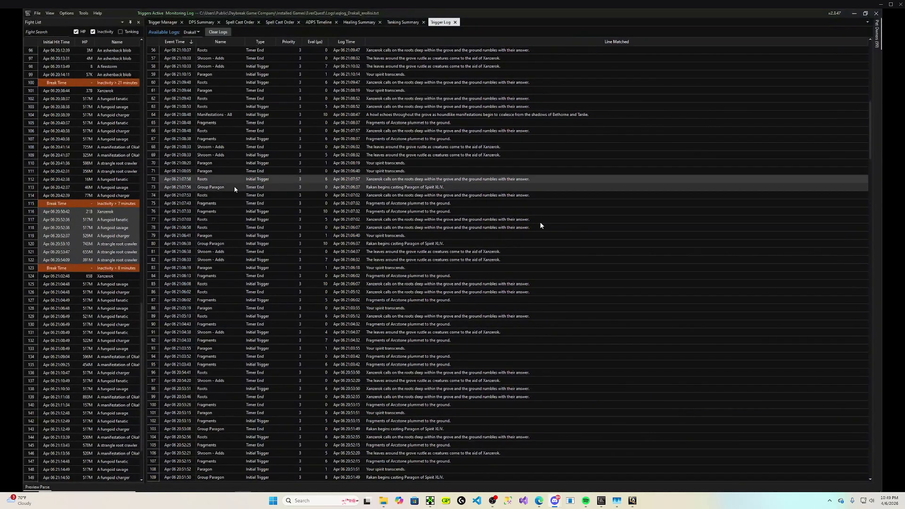
{"action": "scroll", "coordinate": [219, 203], "scroll_direction": "down", "scroll_amount": 2}
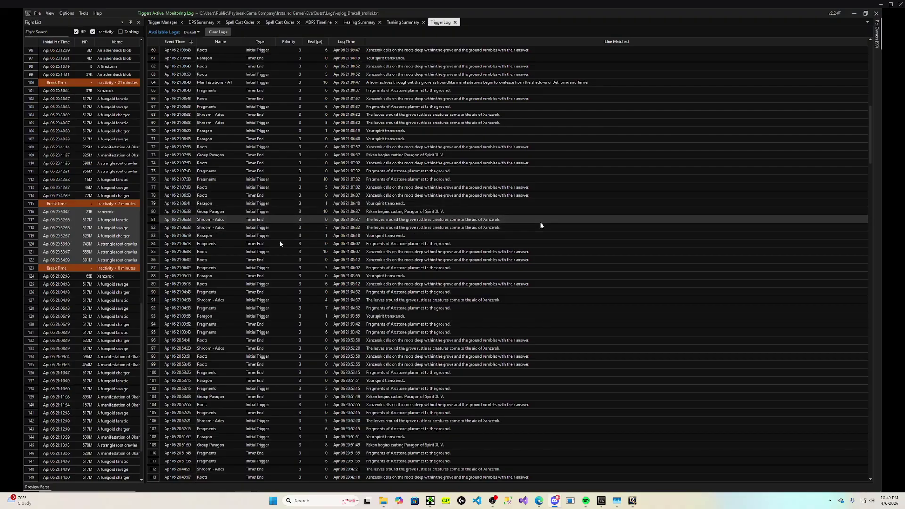
{"action": "scroll", "coordinate": [268, 302], "scroll_direction": "down", "scroll_amount": 8}
{"action": "scroll", "coordinate": [267, 318], "scroll_direction": "down", "scroll_amount": 14}
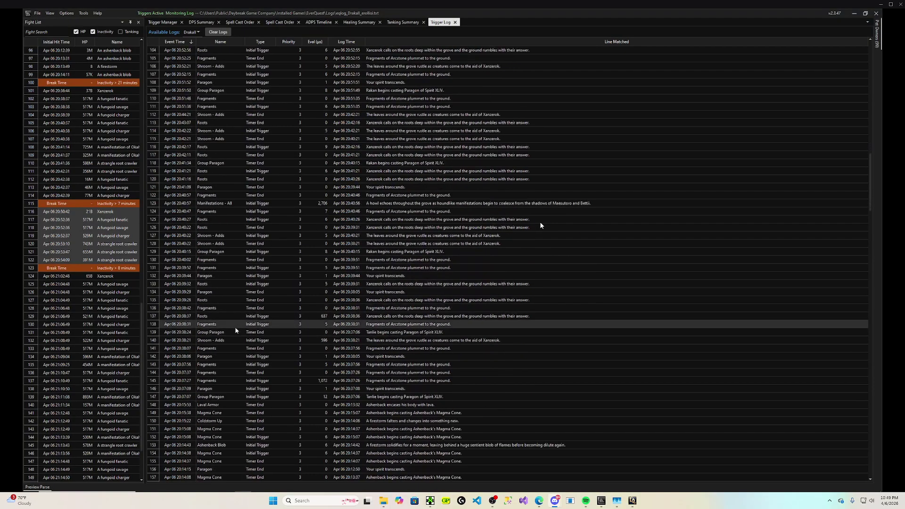
{"action": "scroll", "coordinate": [236, 326], "scroll_direction": "down", "scroll_amount": 14}
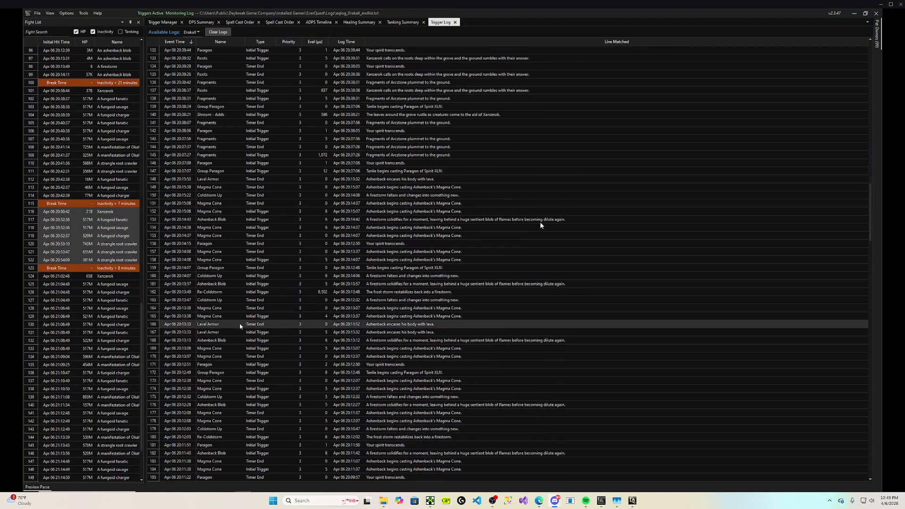
{"action": "left_click_drag", "start_coordinate": [238, 326], "coordinate": [229, 333]}
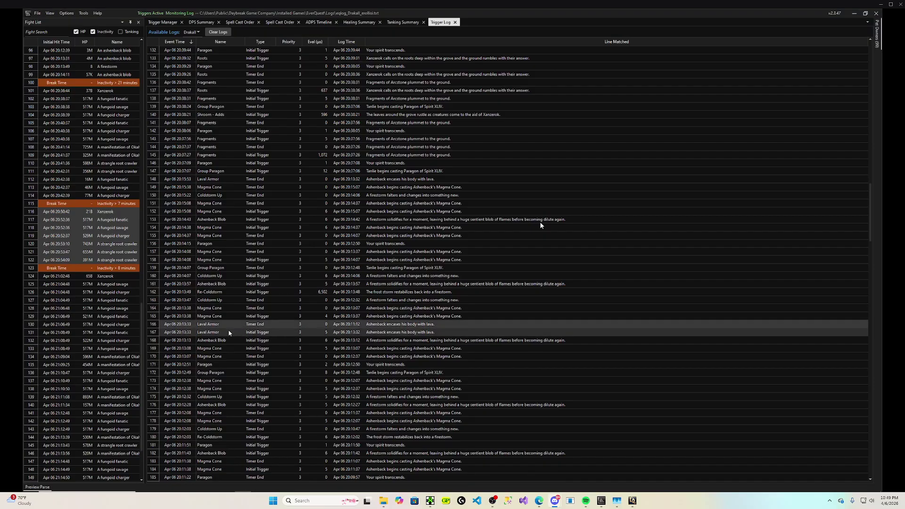
{"action": "scroll", "coordinate": [221, 337], "scroll_direction": "down", "scroll_amount": 5}
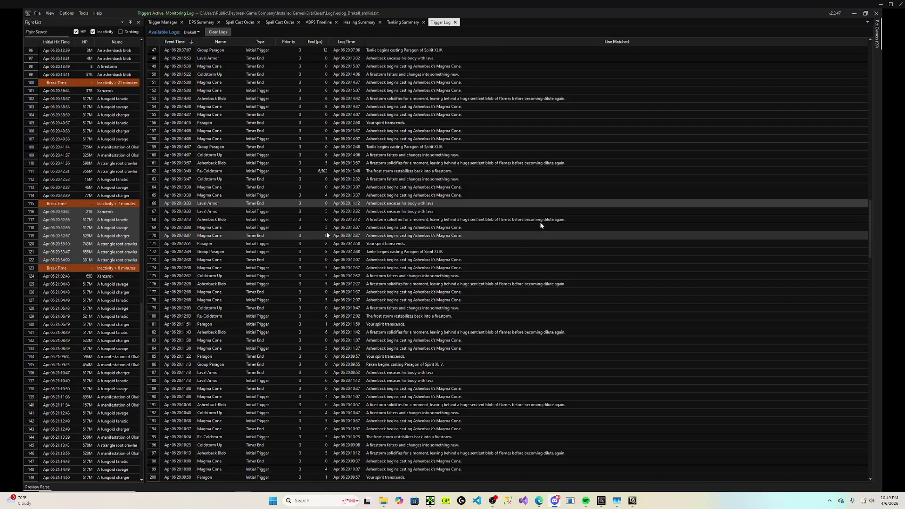
{"action": "scroll", "coordinate": [356, 229], "scroll_direction": "up", "scroll_amount": 5}
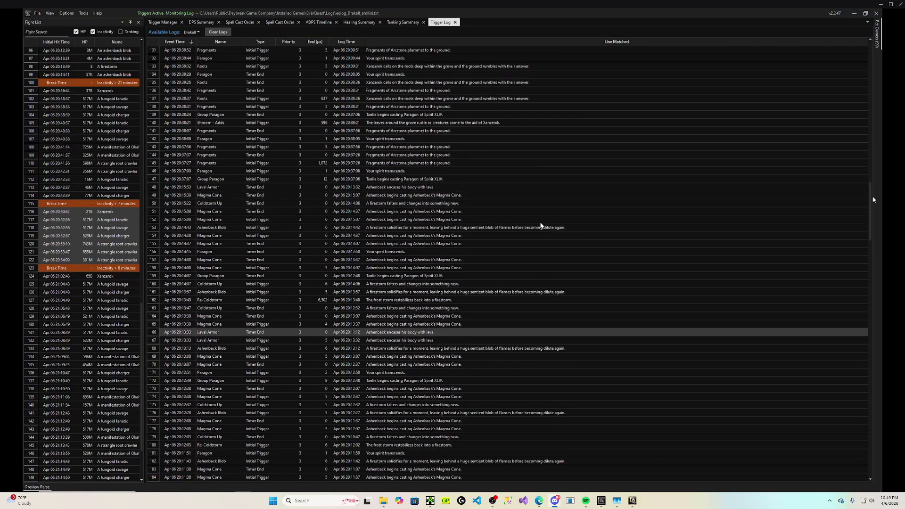
{"action": "left_click_drag", "start_coordinate": [872, 200], "coordinate": [871, 61]}
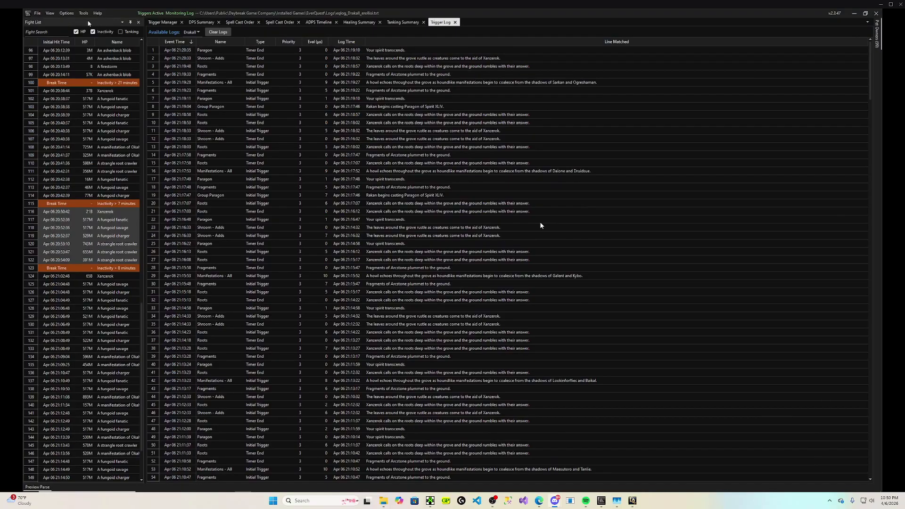
Close the Trigger Log
{"action": "left_click", "coordinate": [54, 14]}
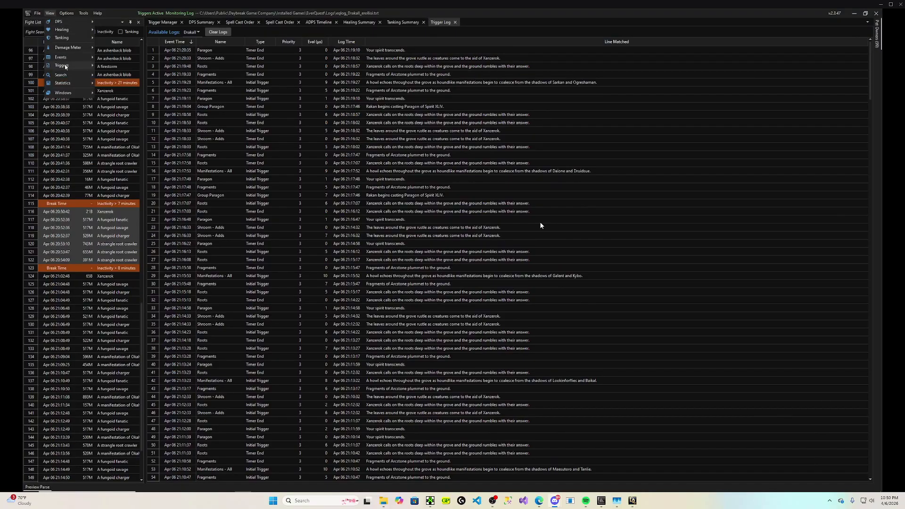
{"action": "mouse_move", "coordinate": [72, 65]}
{"action": "left_click", "coordinate": [115, 82]}
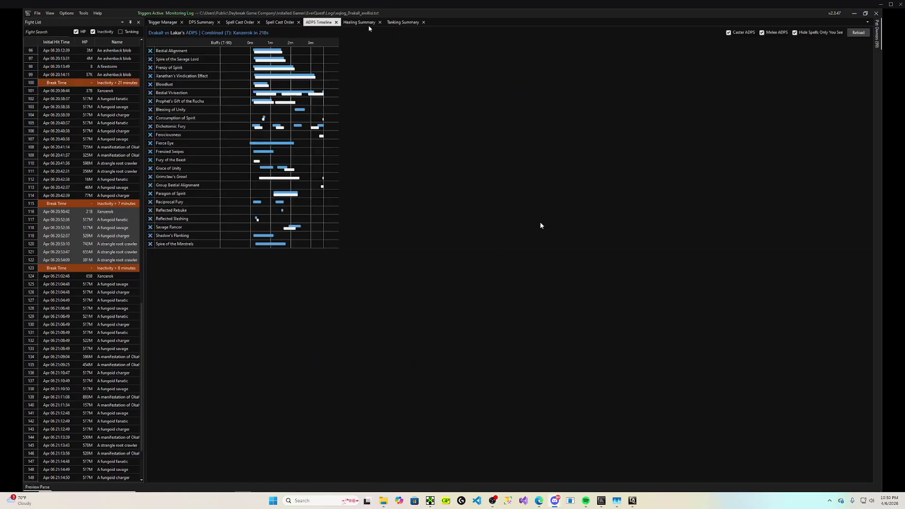
{"action": "left_click", "coordinate": [49, 13]}
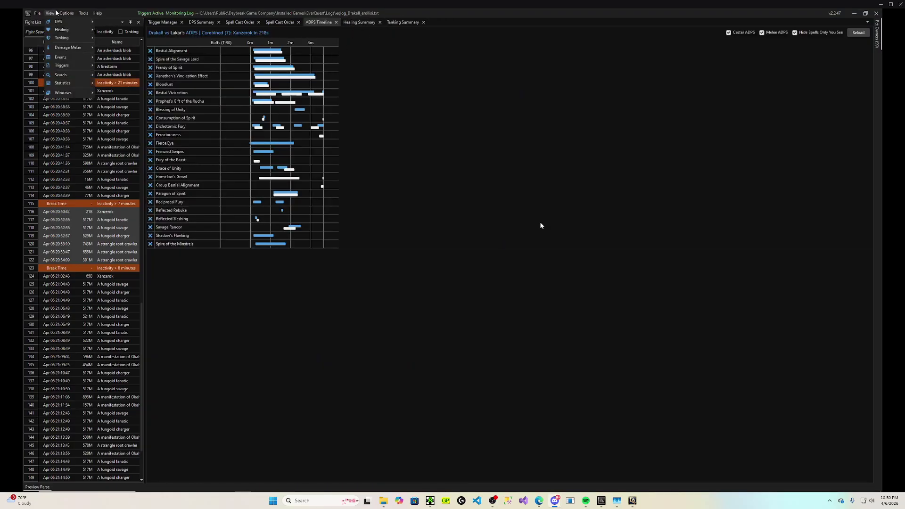
{"action": "mouse_move", "coordinate": [62, 14]}
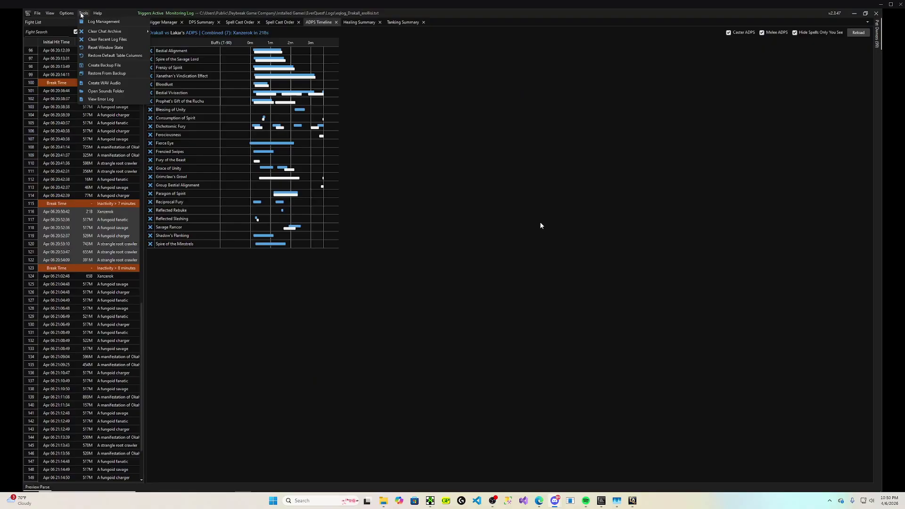
{"action": "mouse_move", "coordinate": [60, 37]}
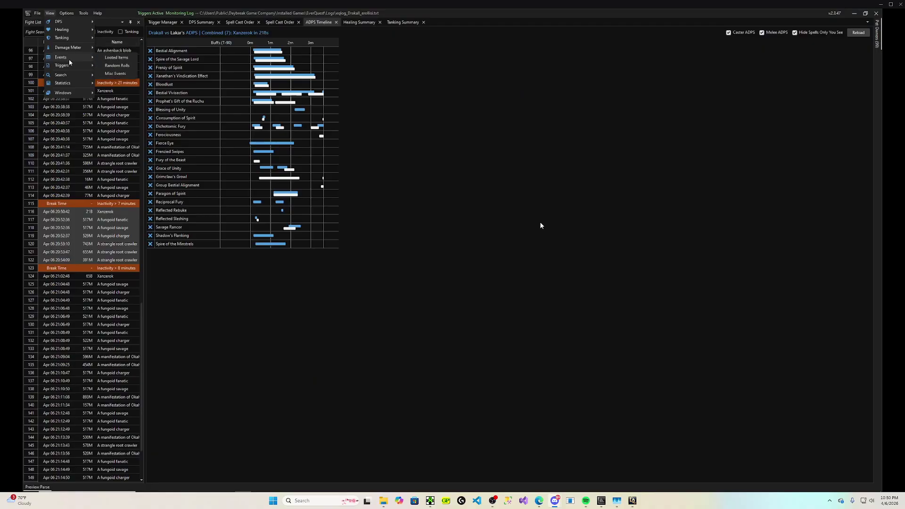
{"action": "mouse_move", "coordinate": [69, 66]}
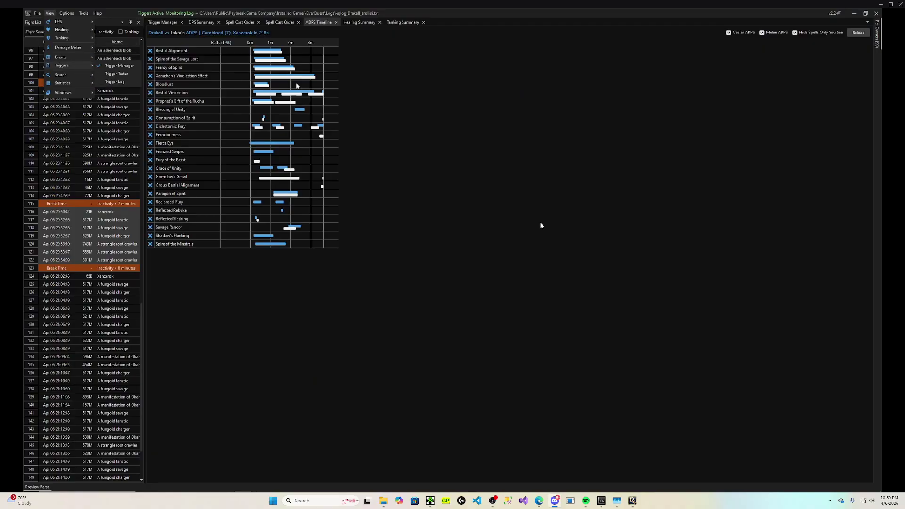
{"action": "left_click", "coordinate": [430, 99]}
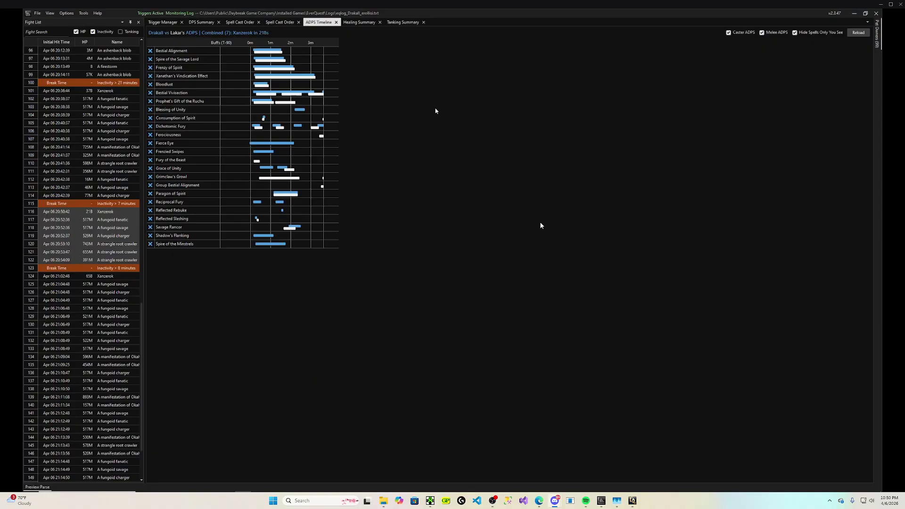
Open the Trigger Manager and display the properties of the Default Text Overlay
{"action": "left_click", "coordinate": [168, 23]}
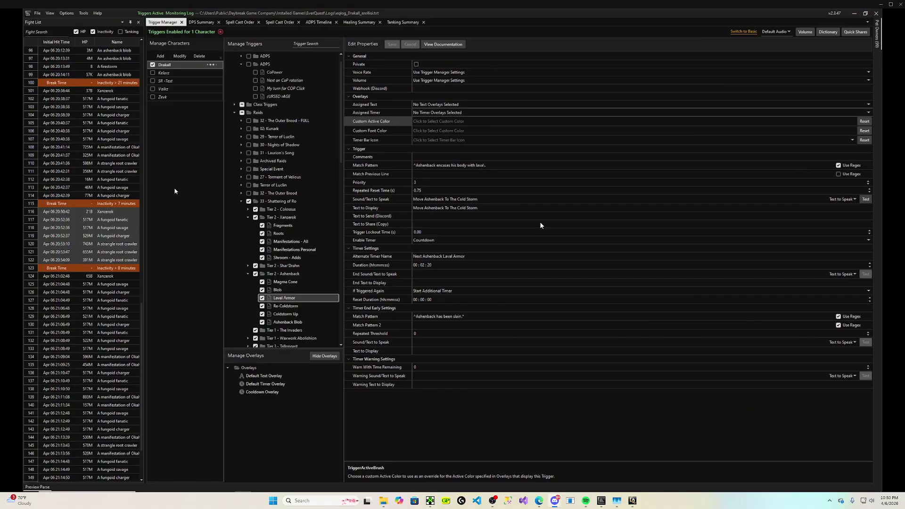
{"action": "left_click", "coordinate": [276, 377]}
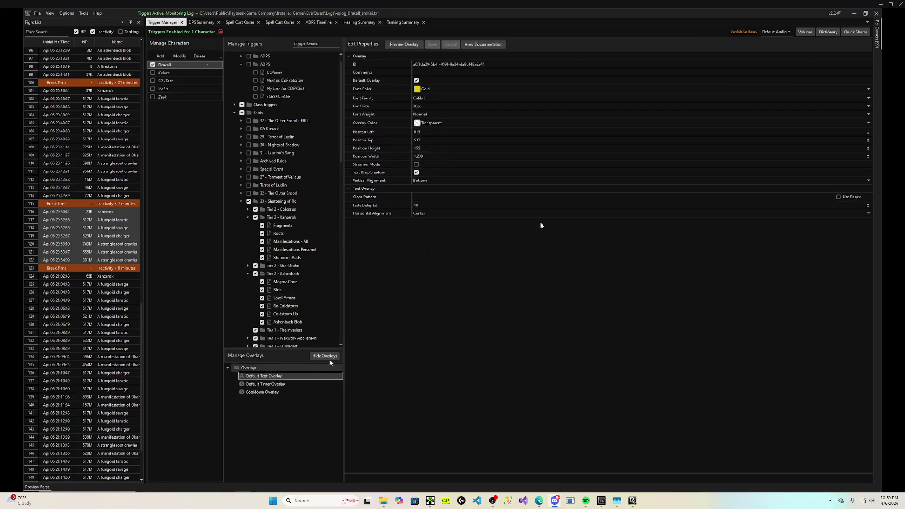
{"action": "right_click", "coordinate": [307, 379]}
{"action": "left_click", "coordinate": [283, 380]}
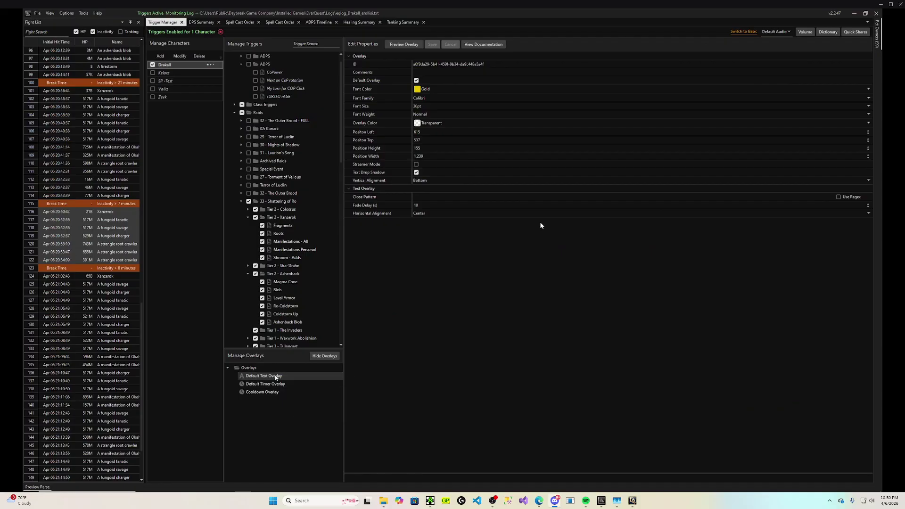
{"action": "left_click", "coordinate": [275, 377]}
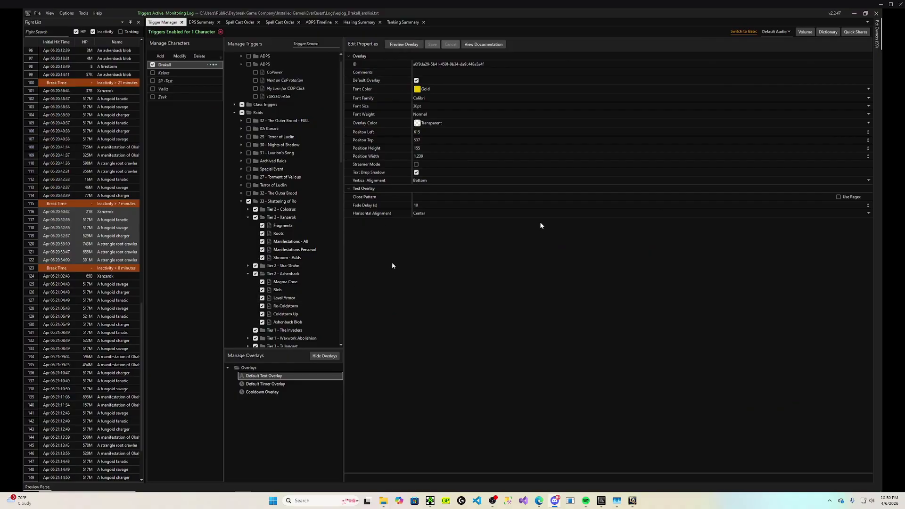
Preview the Default Text Overlay, try repositioning it, cancel the move, and close the preview
{"action": "left_click", "coordinate": [404, 45]}
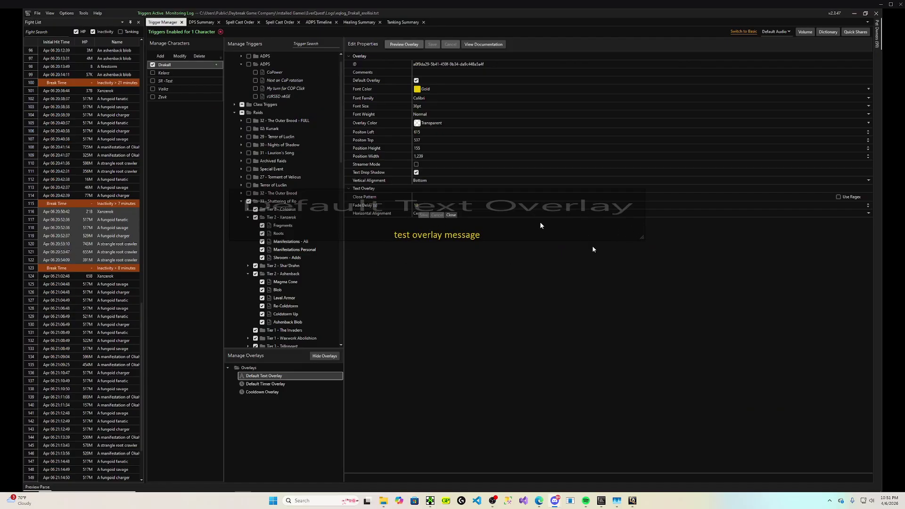
{"action": "mouse_move", "coordinate": [628, 231]}
{"action": "left_mouse_down"}
{"action": "mouse_move", "coordinate": [692, 217]}
{"action": "mouse_move", "coordinate": [352, 110]}
{"action": "mouse_move", "coordinate": [321, 112]}
{"action": "mouse_move", "coordinate": [309, 127]}
{"action": "mouse_move", "coordinate": [817, 129]}
{"action": "mouse_move", "coordinate": [869, 75]}
{"action": "mouse_move", "coordinate": [583, 230]}
{"action": "mouse_move", "coordinate": [618, 225]}
{"action": "left_mouse_up"}
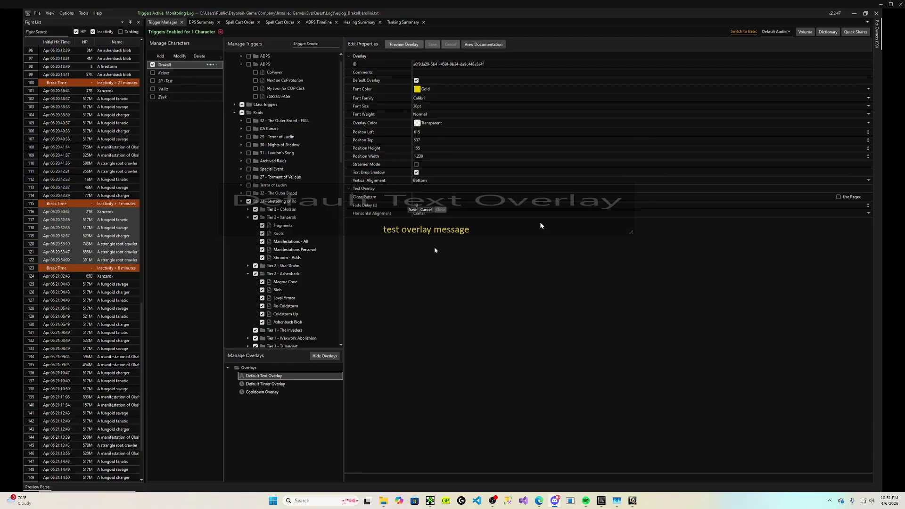
{"action": "left_click", "coordinate": [428, 210]}
{"action": "left_click", "coordinate": [452, 215]}
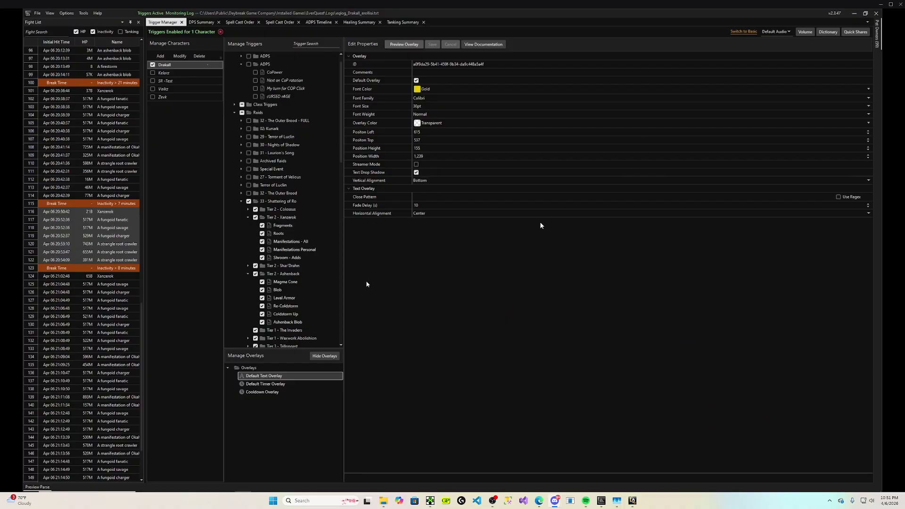
Display the properties of the Default Timer Overlay, preview it on screen, and close the preview
{"action": "left_click", "coordinate": [281, 384]}
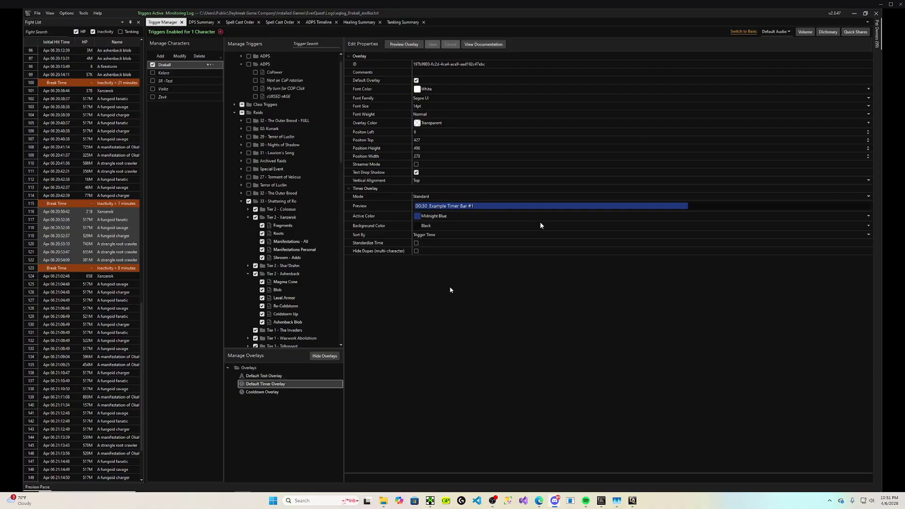
{"action": "left_click", "coordinate": [404, 44]}
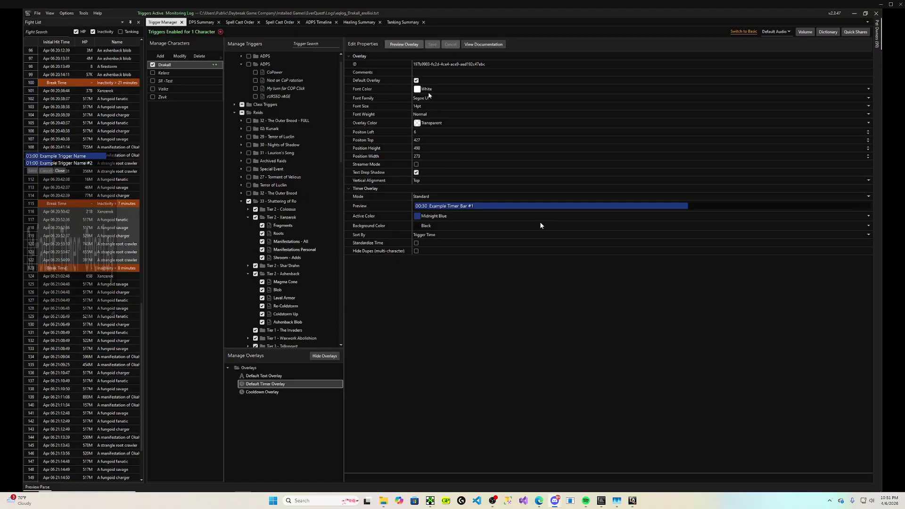
{"action": "left_click", "coordinate": [59, 174]}
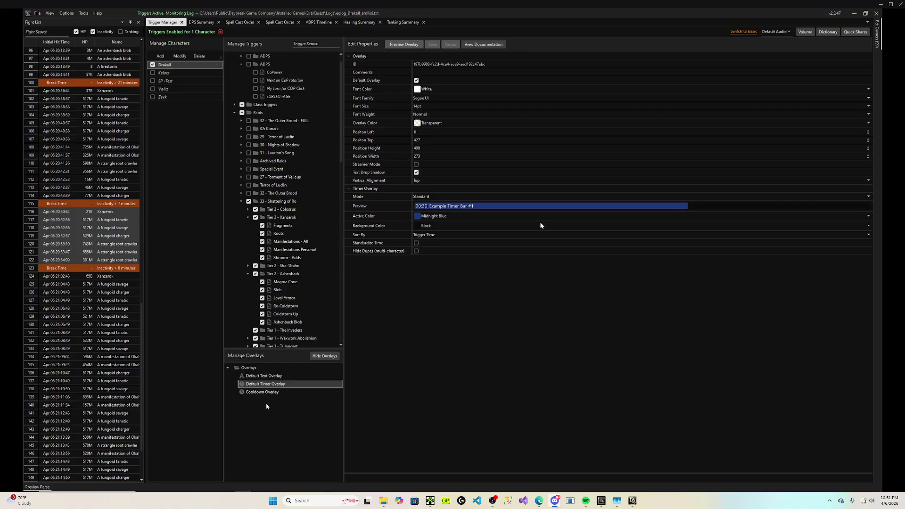
Close the DPS summary table by turning off its display
{"action": "left_click", "coordinate": [49, 14]}
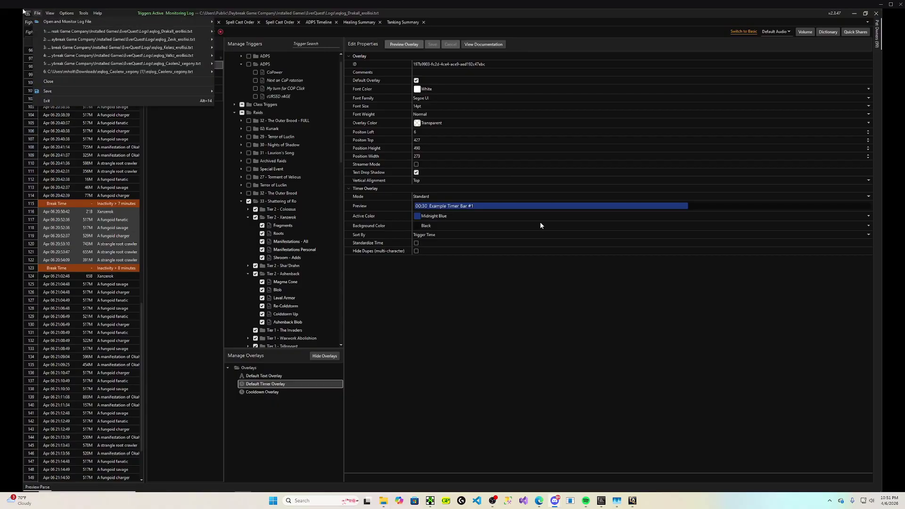
{"action": "mouse_move", "coordinate": [50, 13]}
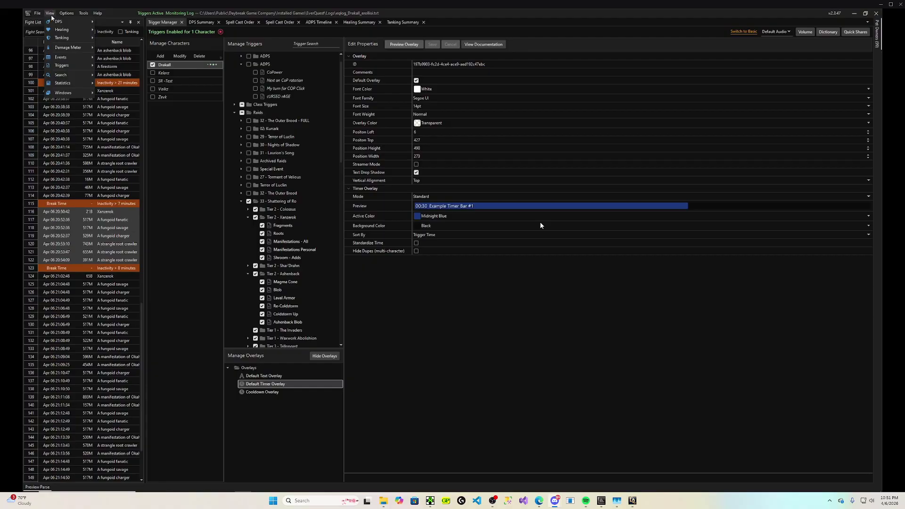
{"action": "mouse_move", "coordinate": [75, 22]}
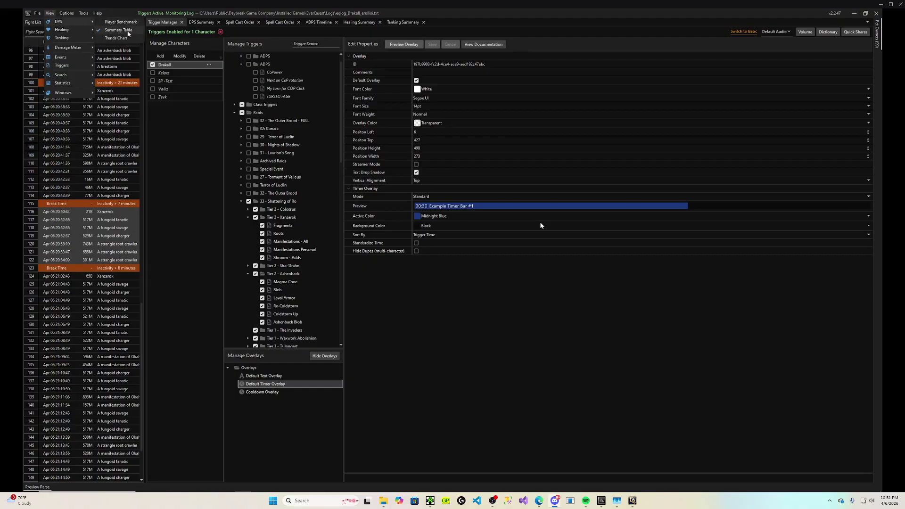
{"action": "left_click", "coordinate": [128, 30]}
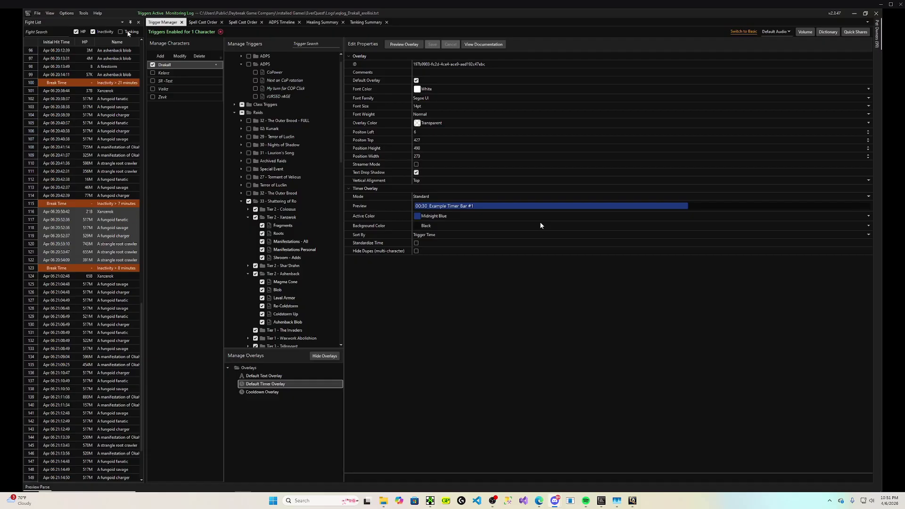
Open the Damage Meter setup to view the example meter and its options, and close it without changes
{"action": "left_click", "coordinate": [50, 14]}
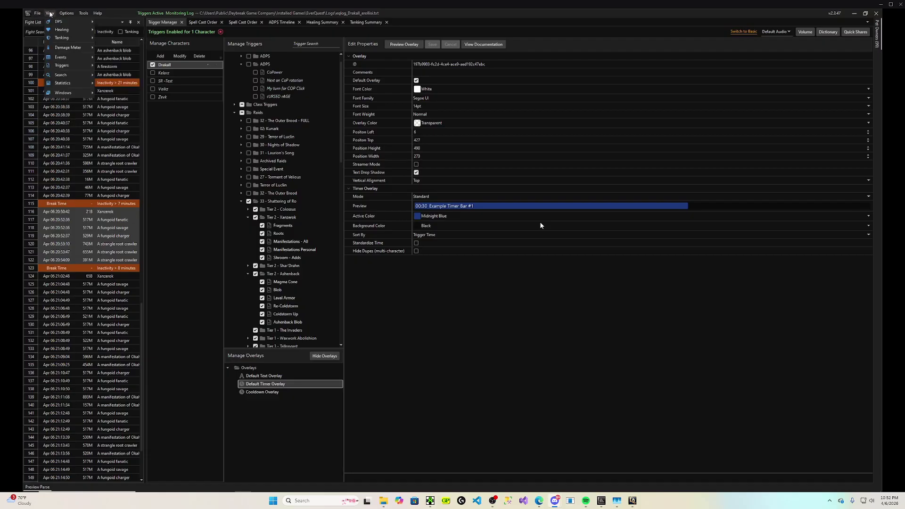
{"action": "mouse_move", "coordinate": [67, 24]}
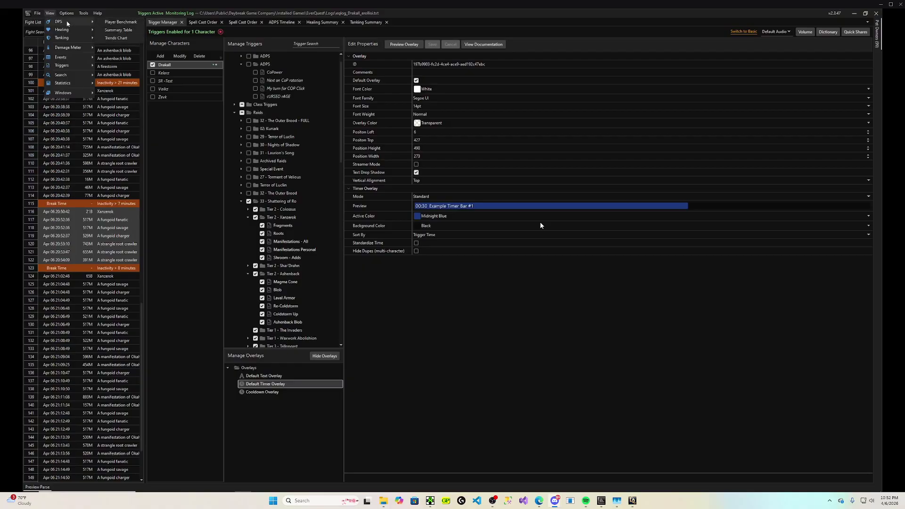
{"action": "mouse_move", "coordinate": [81, 49]}
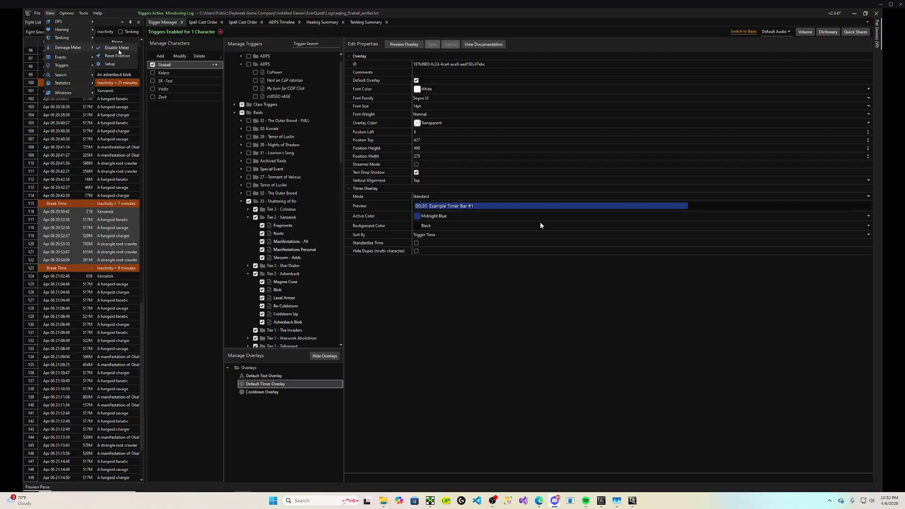
{"action": "left_click", "coordinate": [118, 64]}
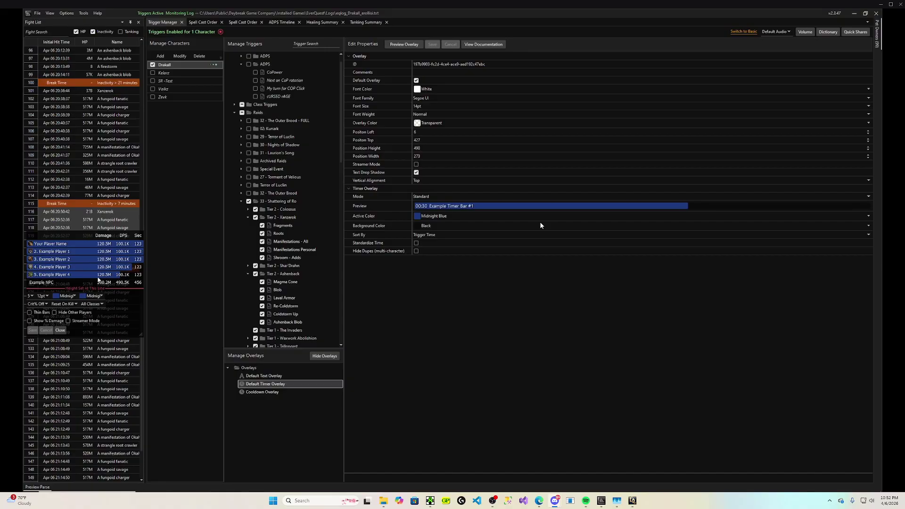
{"action": "left_click", "coordinate": [60, 330]}
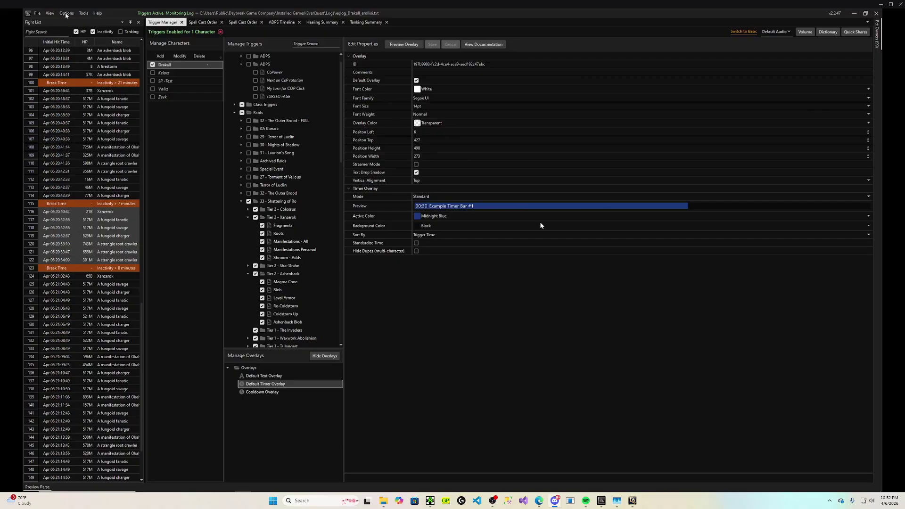
{"action": "left_click", "coordinate": [49, 13]}
{"action": "left_click", "coordinate": [52, 15]}
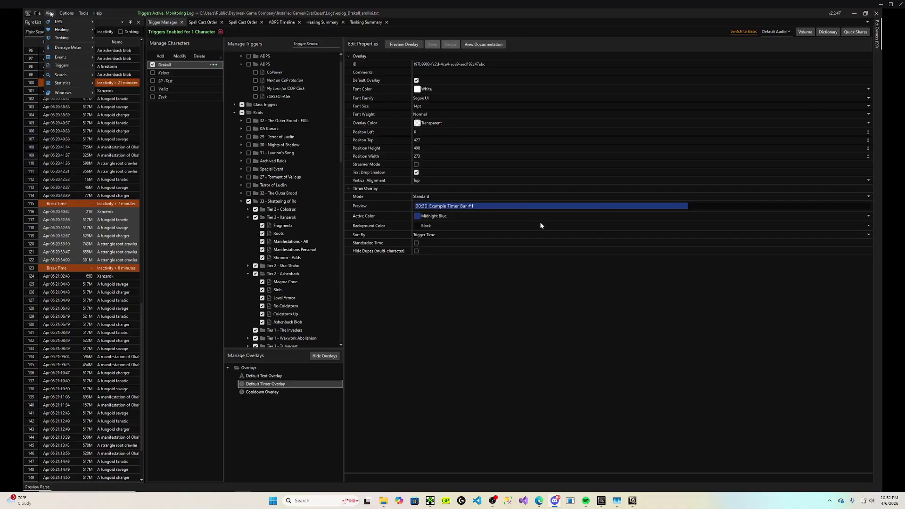
{"action": "left_click", "coordinate": [52, 15]}
{"action": "mouse_move", "coordinate": [70, 48]}
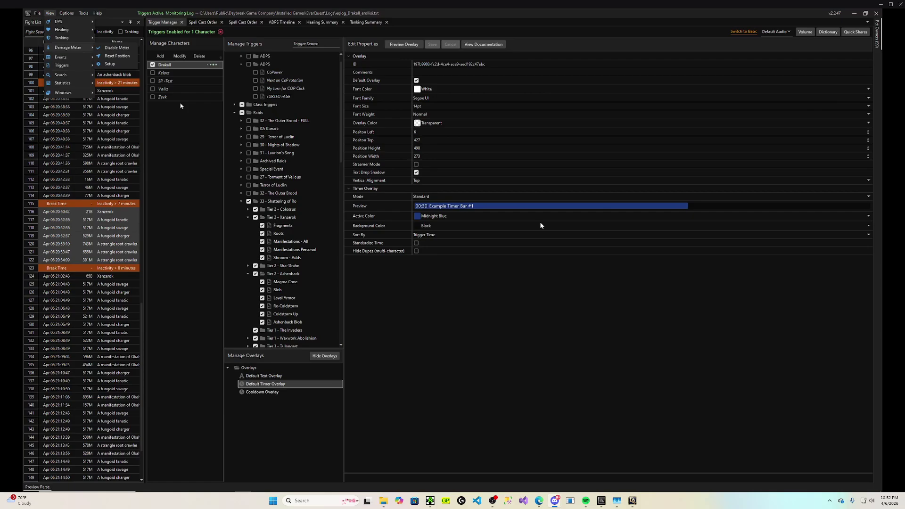
{"action": "left_click", "coordinate": [187, 122]}
{"action": "left_click", "coordinate": [68, 14]}
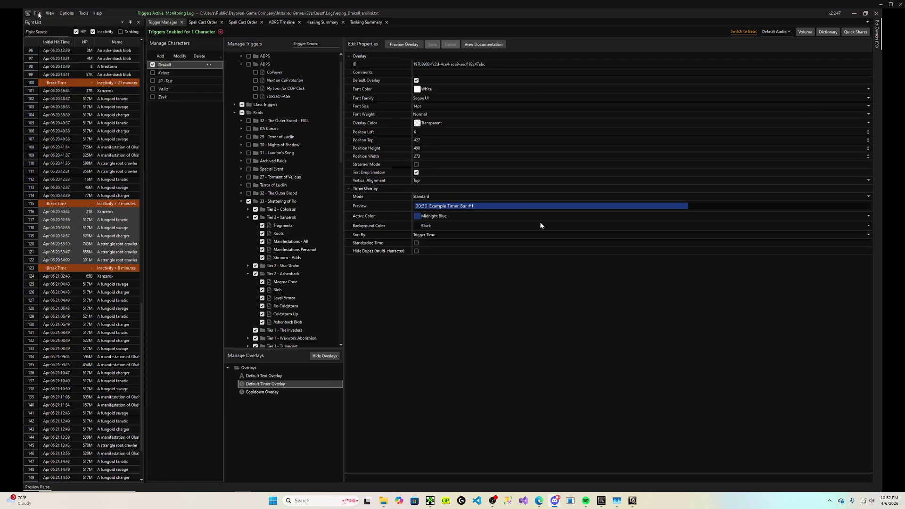
{"action": "left_click", "coordinate": [49, 13]}
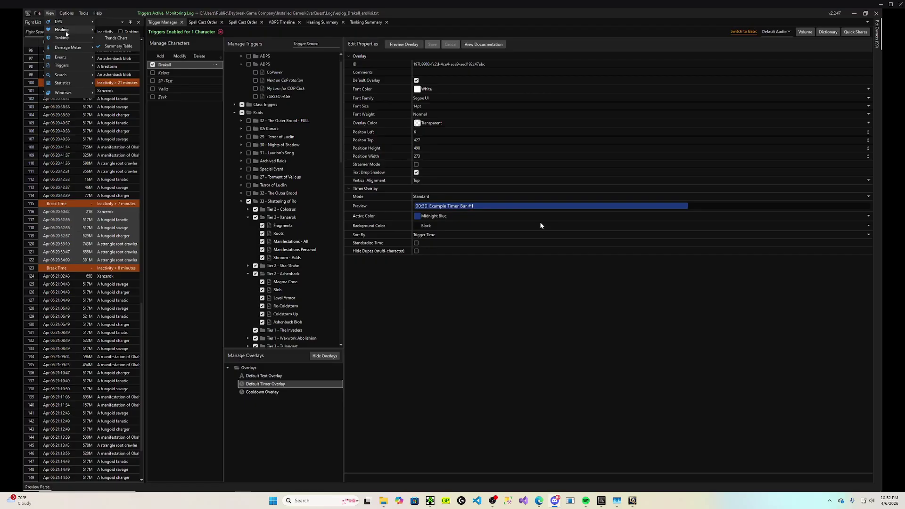
{"action": "left_click", "coordinate": [198, 17]}
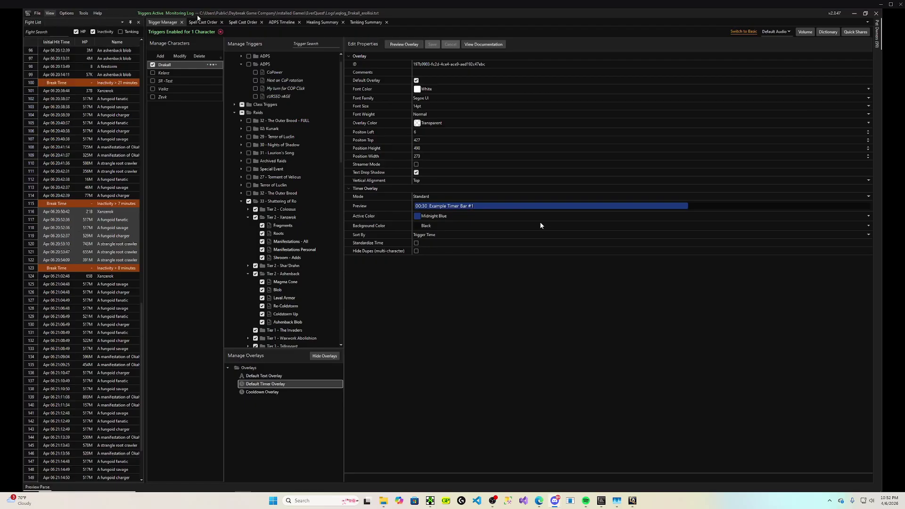
Show the first Spell Cast Order table, look through the Misc Events list of kills and deaths, and close that list
{"action": "left_click", "coordinate": [206, 23]}
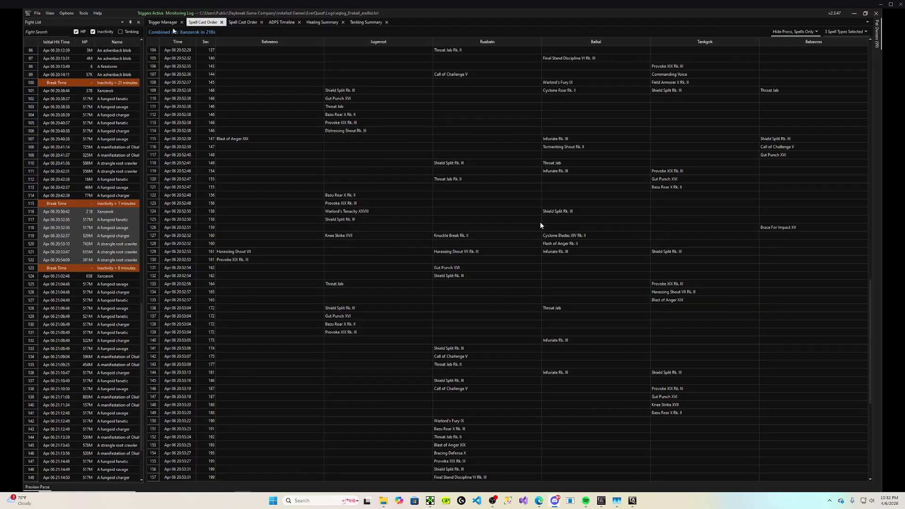
{"action": "left_click", "coordinate": [50, 13]}
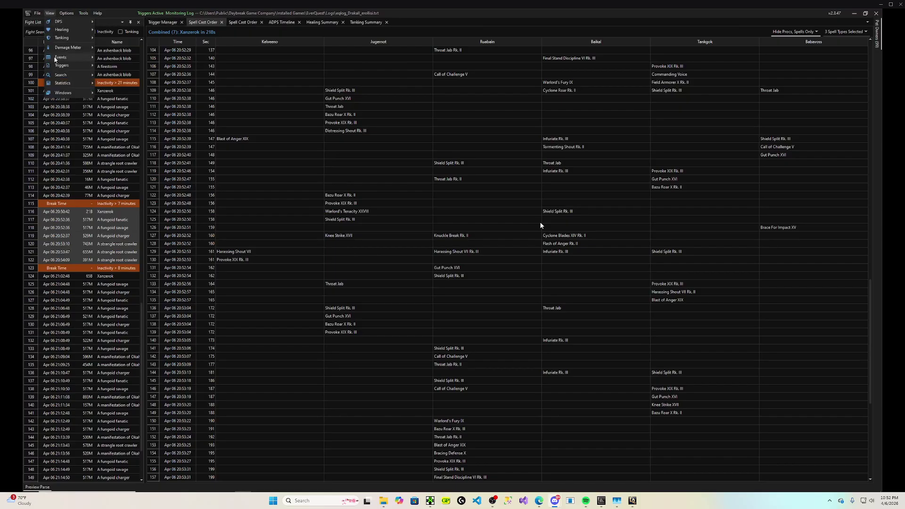
{"action": "mouse_move", "coordinate": [54, 59]}
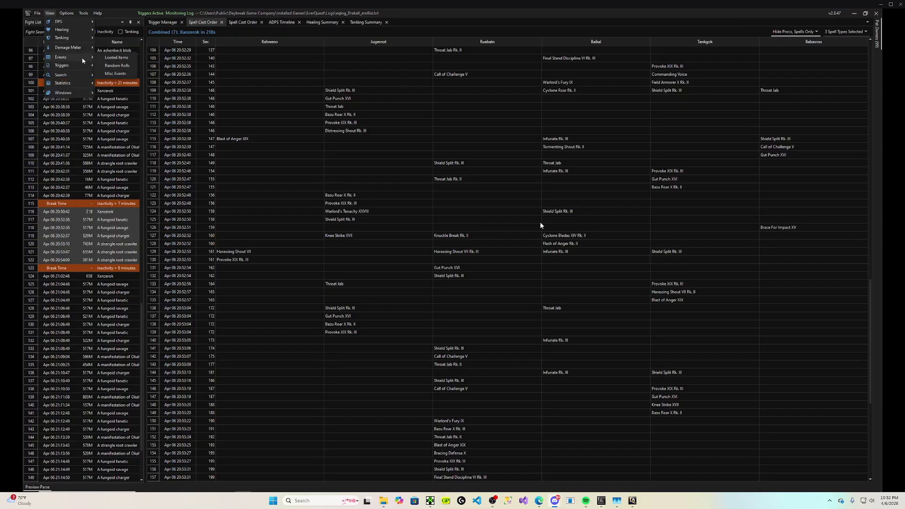
{"action": "left_click", "coordinate": [123, 74]}
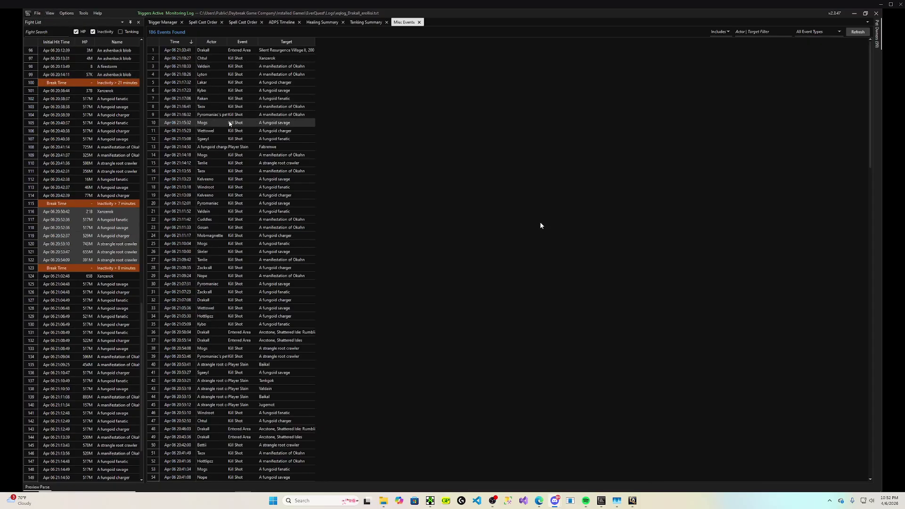
{"action": "scroll", "coordinate": [230, 125], "scroll_direction": "down", "scroll_amount": 10}
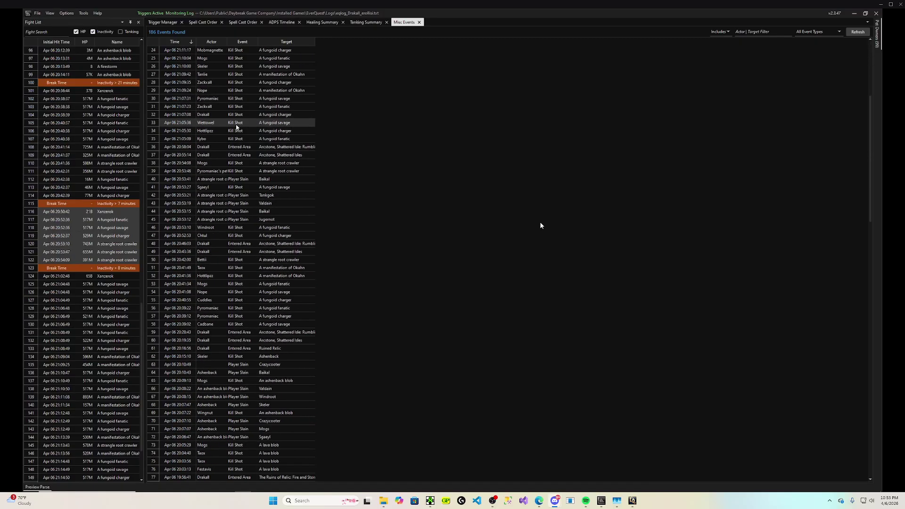
{"action": "scroll", "coordinate": [236, 126], "scroll_direction": "up", "scroll_amount": 2}
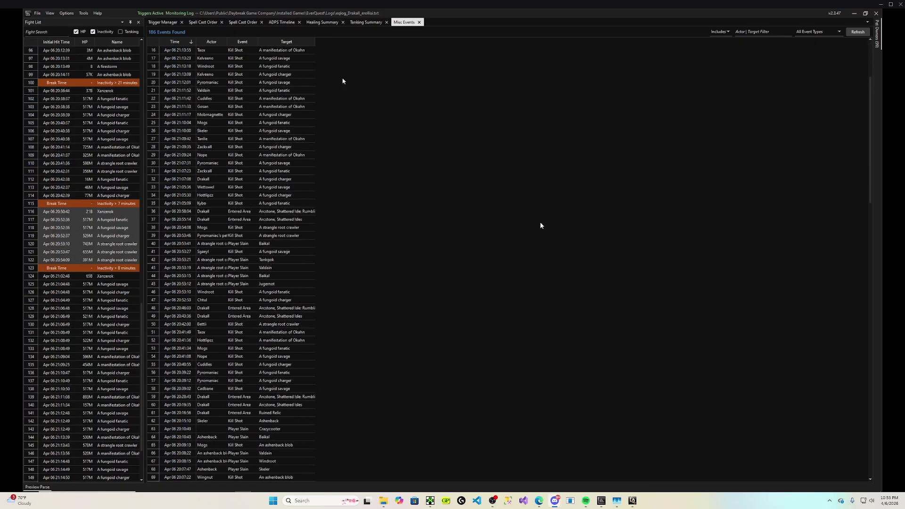
{"action": "left_click", "coordinate": [419, 22]}
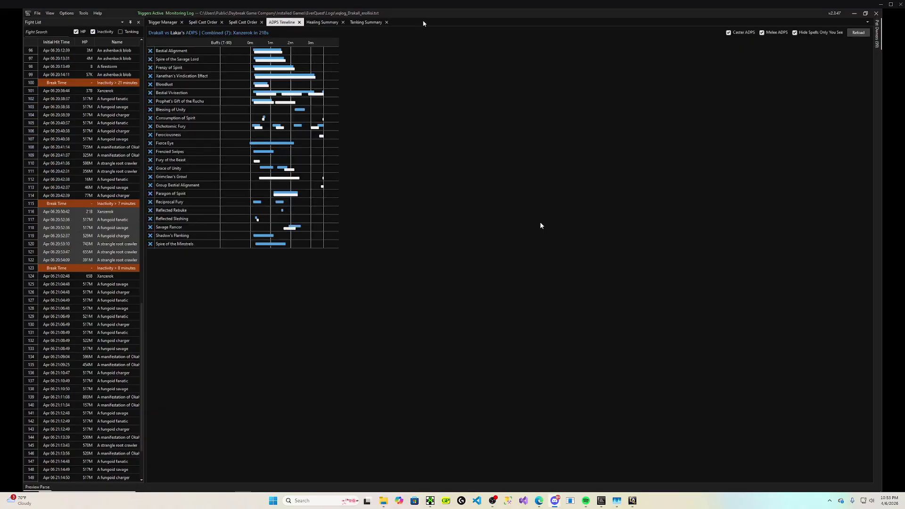
Open the Taunt Usage statistics by player
{"action": "left_click", "coordinate": [49, 13]}
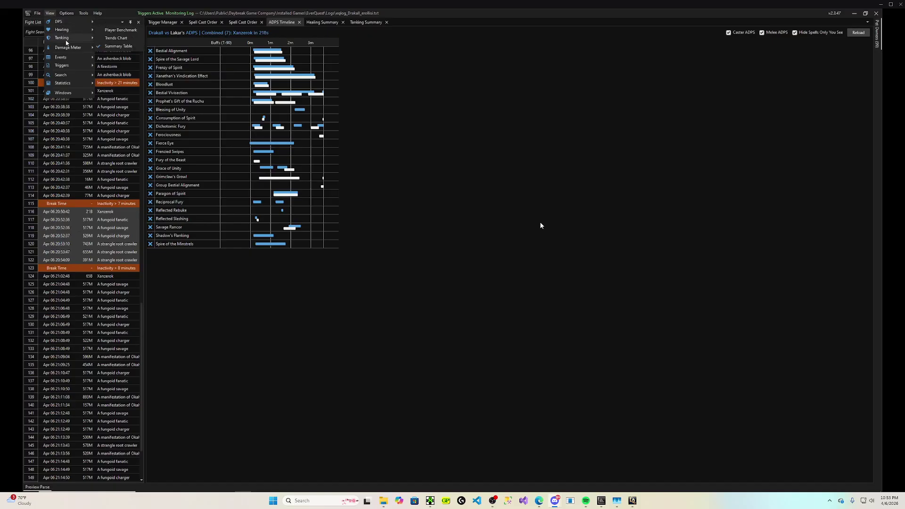
{"action": "mouse_move", "coordinate": [68, 41]}
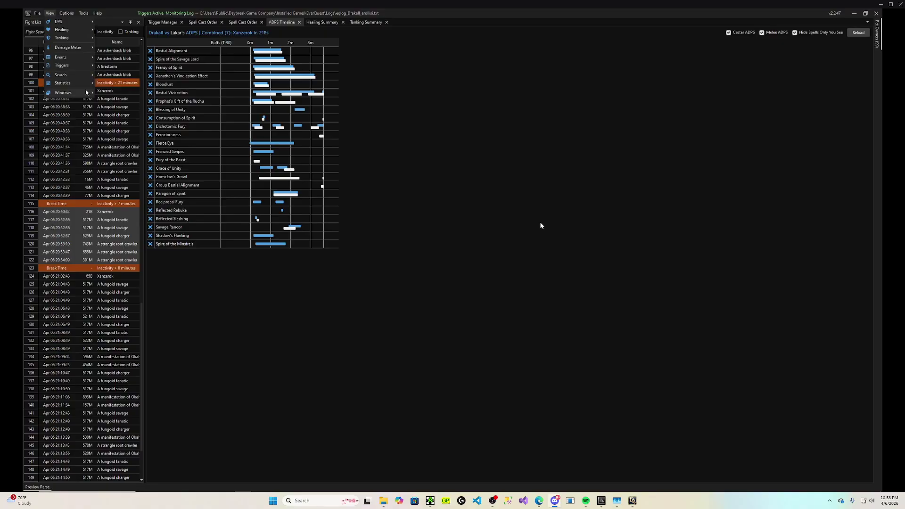
{"action": "mouse_move", "coordinate": [86, 93]}
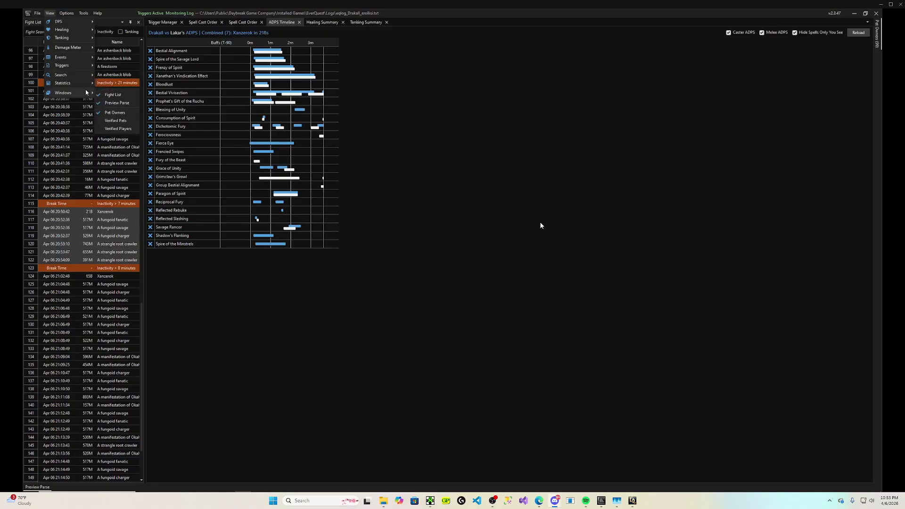
{"action": "mouse_move", "coordinate": [68, 15]}
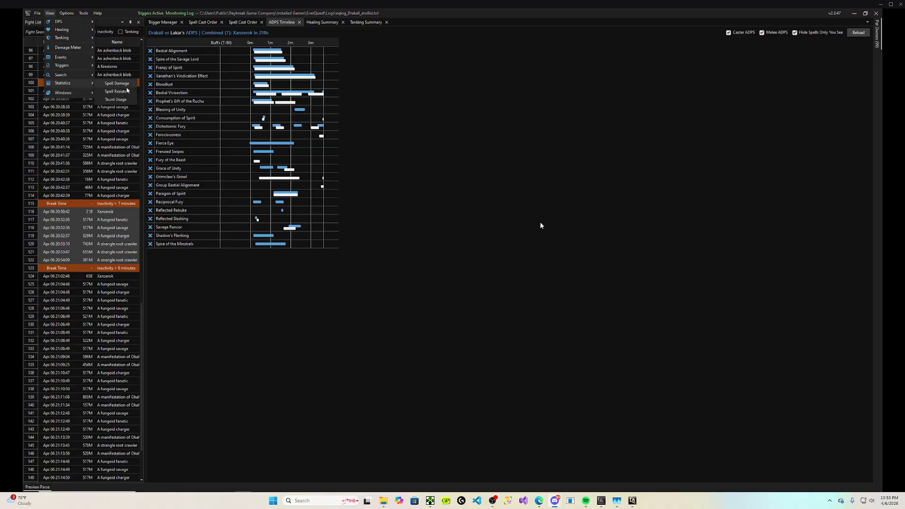
{"action": "left_click", "coordinate": [121, 102]}
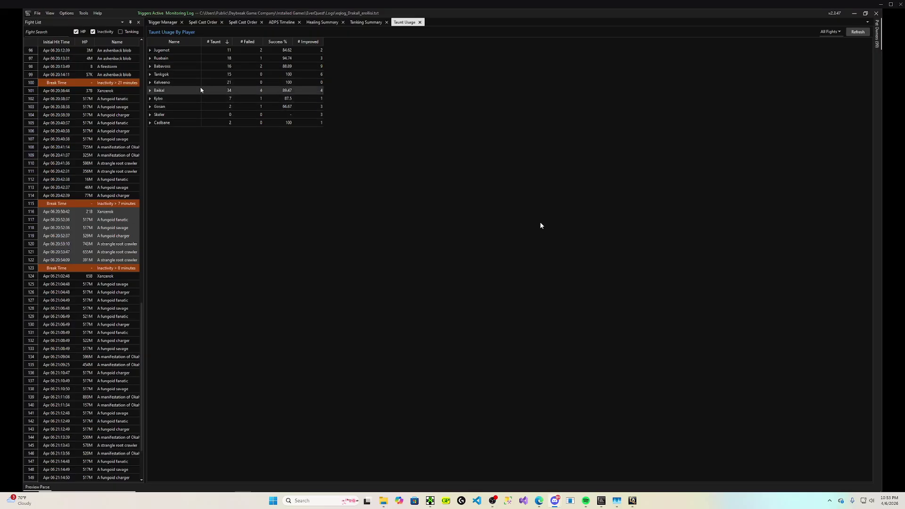
Expand and collapse the taunt details of the fourth player and of the first player in the table
{"action": "left_click", "coordinate": [150, 74]}
{"action": "left_click", "coordinate": [150, 74]}
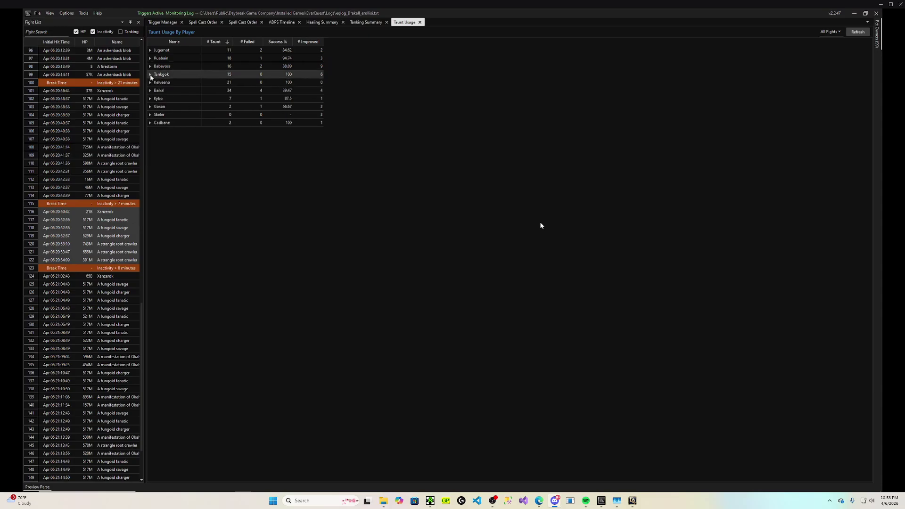
{"action": "left_click", "coordinate": [150, 50]}
{"action": "left_click", "coordinate": [150, 52]}
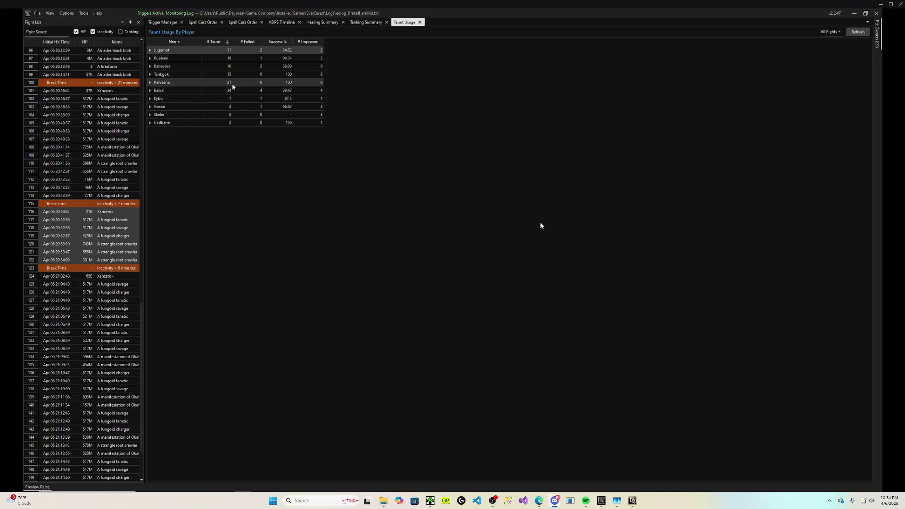
Open the Spell Damage statistics and look over the spell entries listed by average hit
{"action": "left_click", "coordinate": [50, 13]}
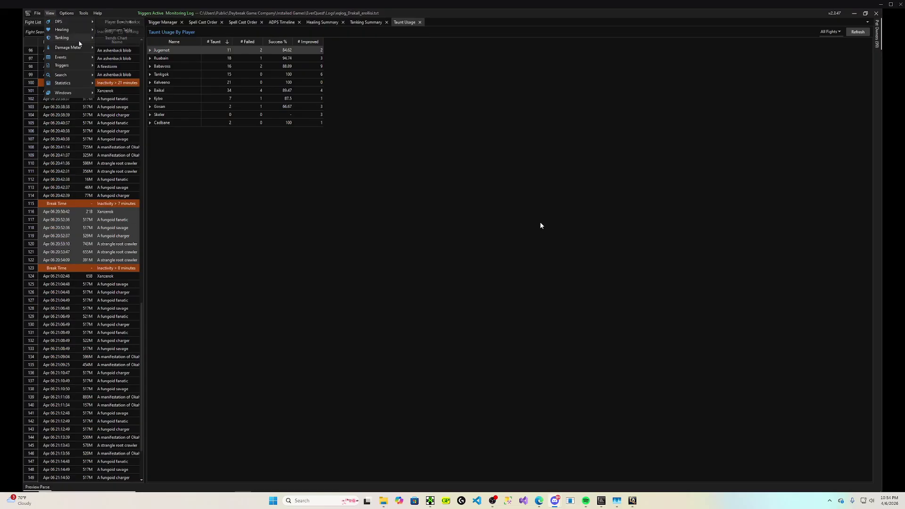
{"action": "mouse_move", "coordinate": [75, 83]}
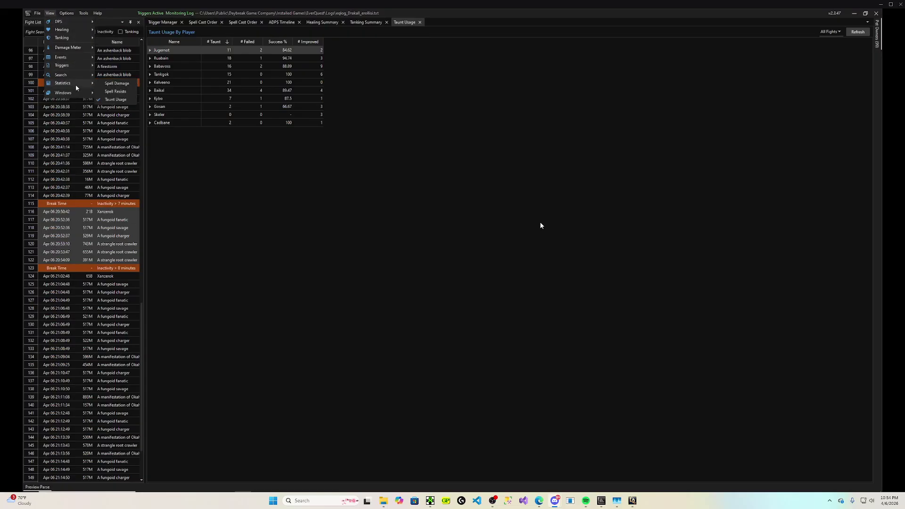
{"action": "left_click", "coordinate": [124, 85]}
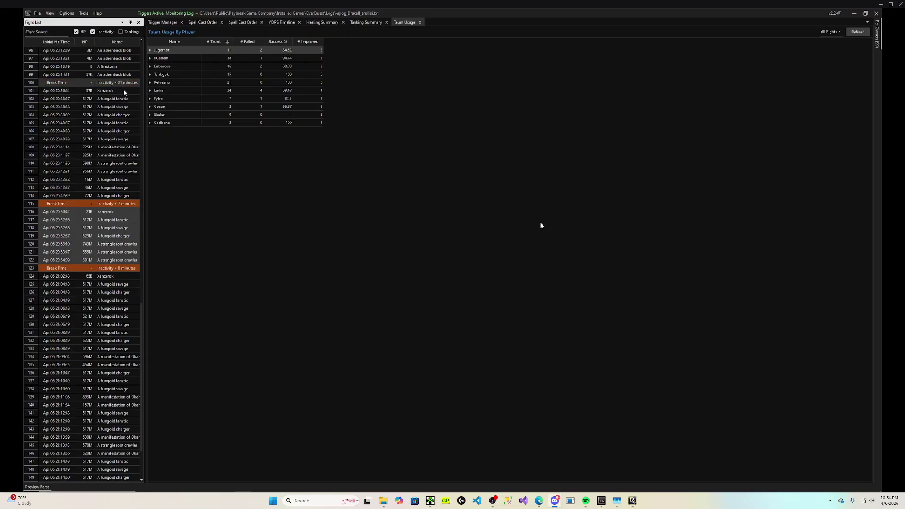
{"action": "left_click", "coordinate": [49, 13]}
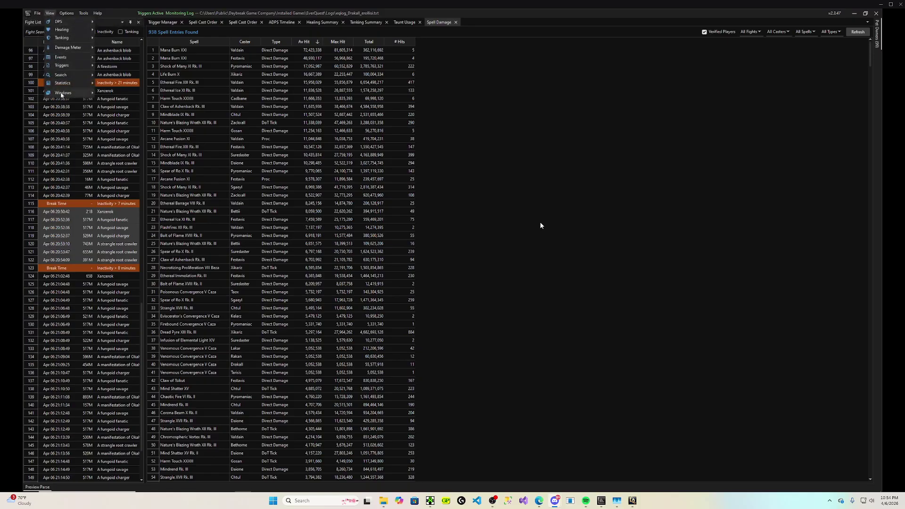
{"action": "mouse_move", "coordinate": [64, 86]}
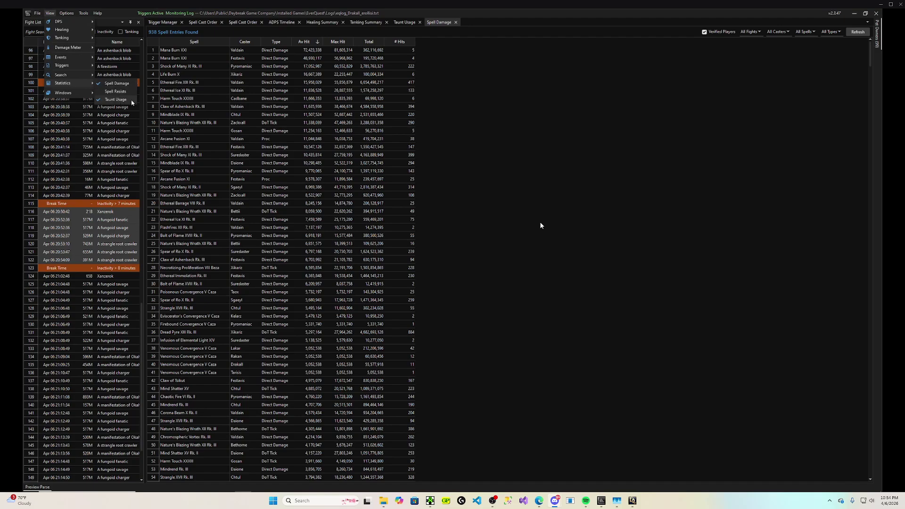
{"action": "left_click", "coordinate": [487, 112]}
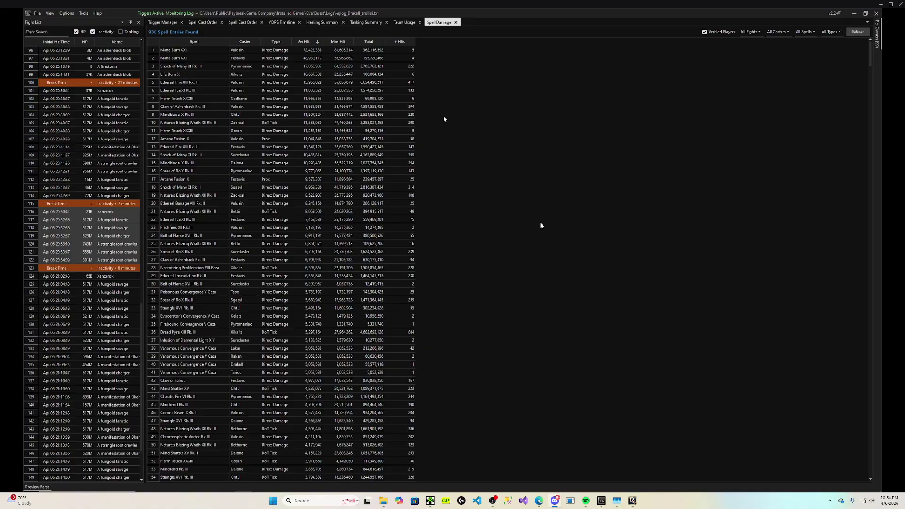
{"action": "scroll", "coordinate": [350, 153], "scroll_direction": "down", "scroll_amount": 3}
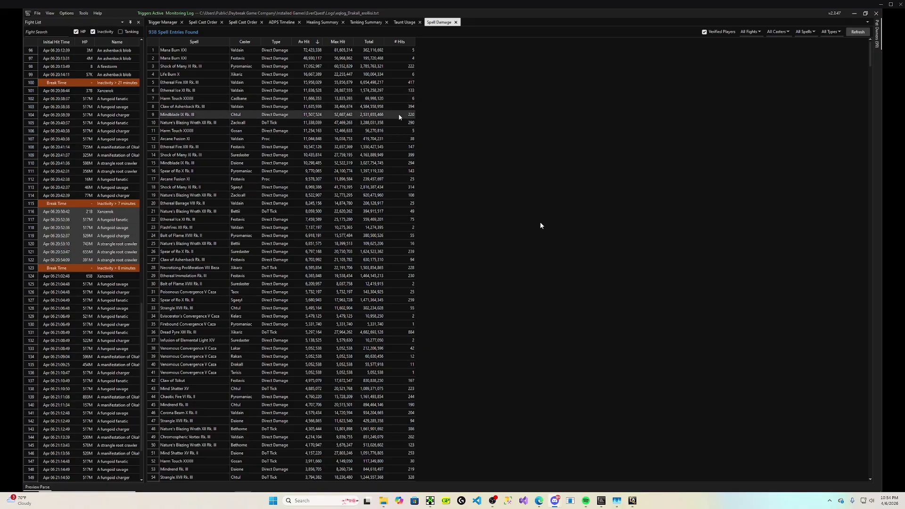
Look through the Spell Damage entries and close the Spell Damage and Taunt Usage statistics
{"action": "scroll", "coordinate": [283, 210], "scroll_direction": "down", "scroll_amount": 3}
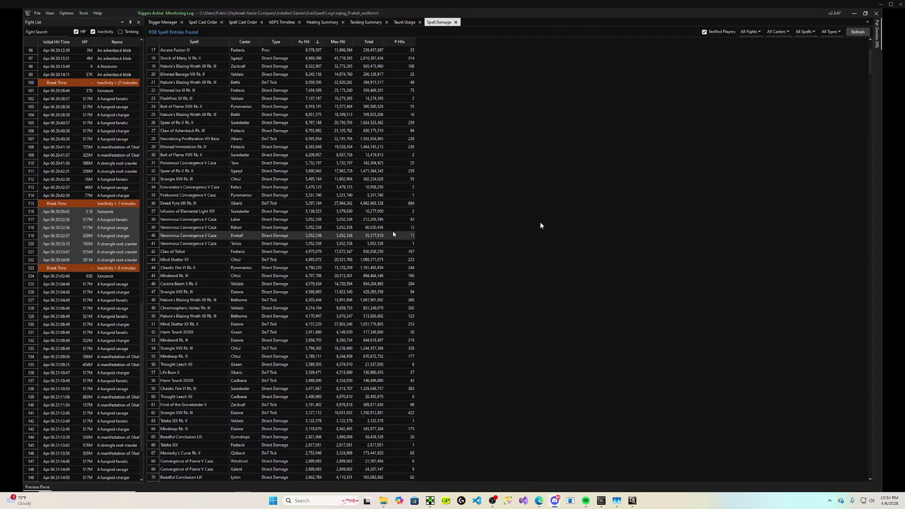
{"action": "scroll", "coordinate": [315, 244], "scroll_direction": "up", "scroll_amount": 6}
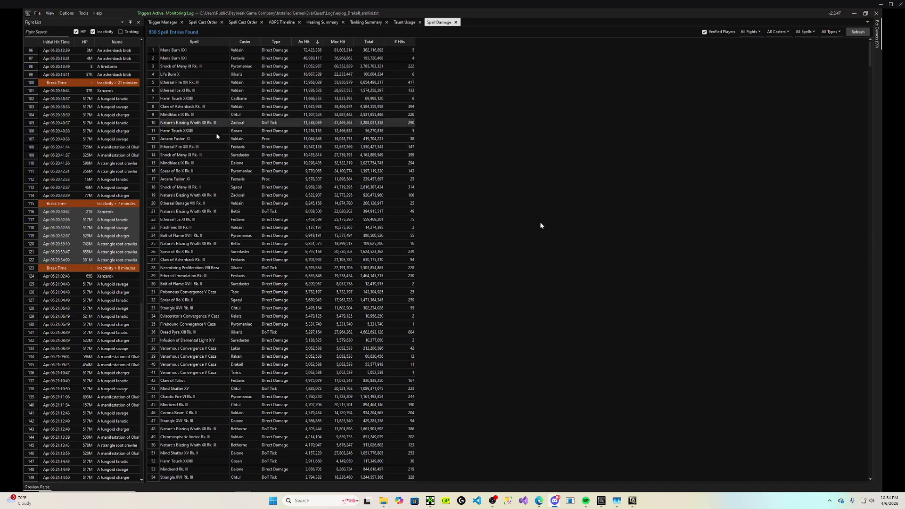
{"action": "left_click", "coordinate": [456, 22]}
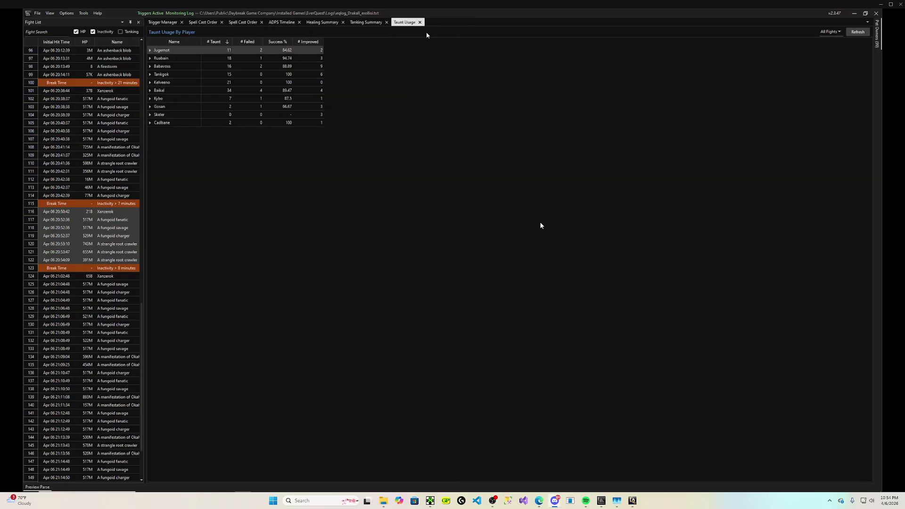
{"action": "left_click", "coordinate": [419, 22]}
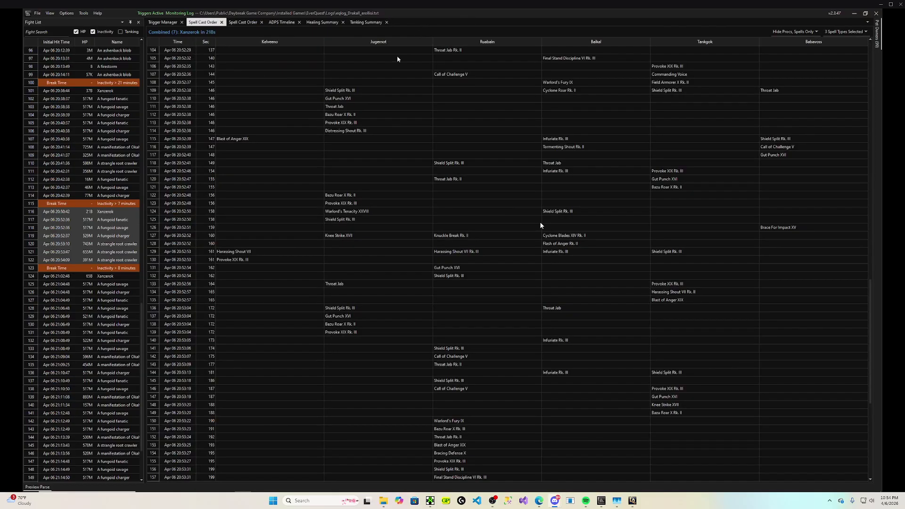
Open the DPS Summary table for the selected Xanzerok fights
{"action": "left_click", "coordinate": [165, 23]}
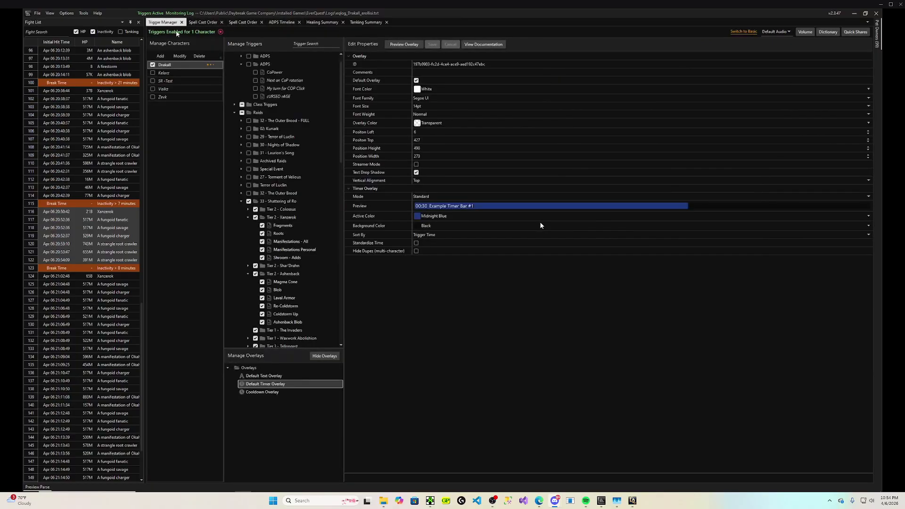
{"action": "left_click", "coordinate": [50, 13]}
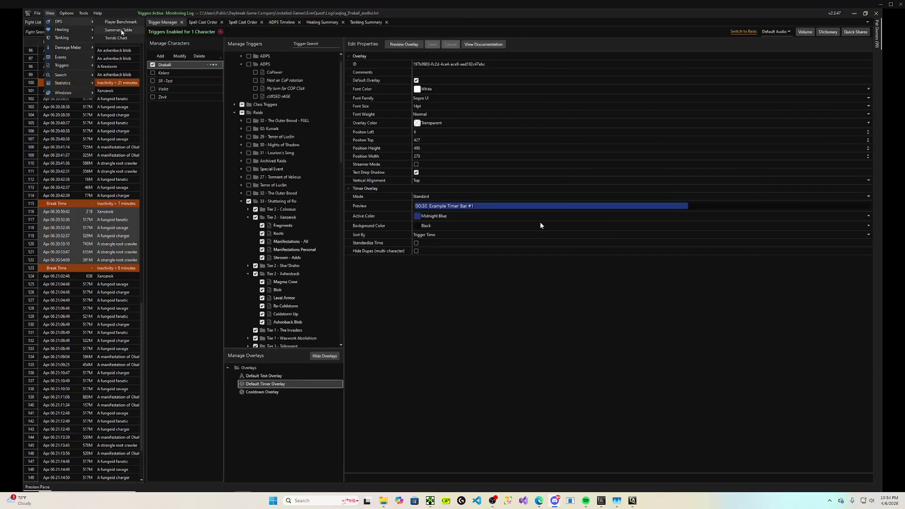
{"action": "left_click", "coordinate": [123, 33]}
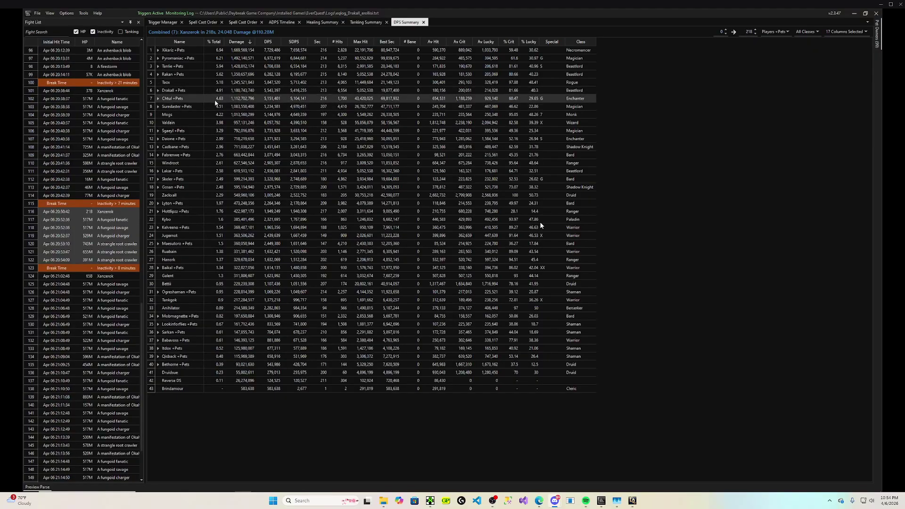
View the DPS Log of the sixth player in the DPS Summary and close the log
{"action": "right_click", "coordinate": [205, 98]}
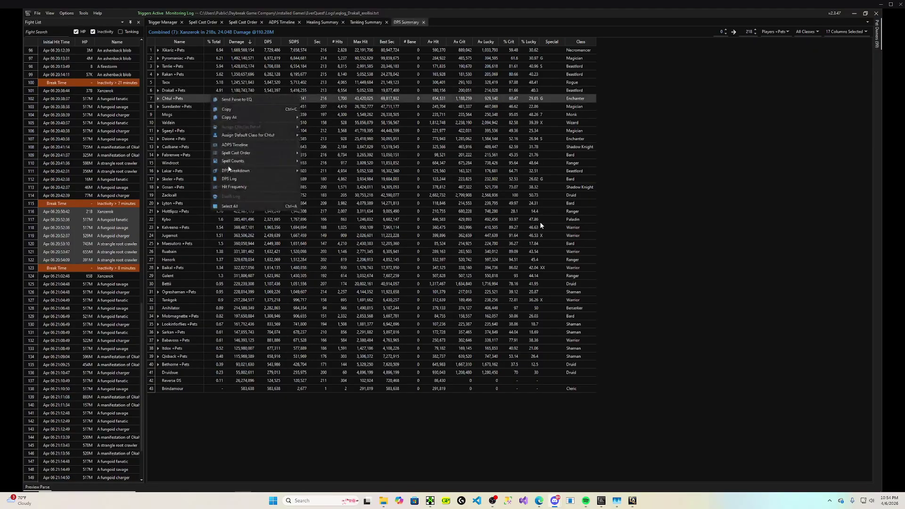
{"action": "mouse_move", "coordinate": [230, 171]}
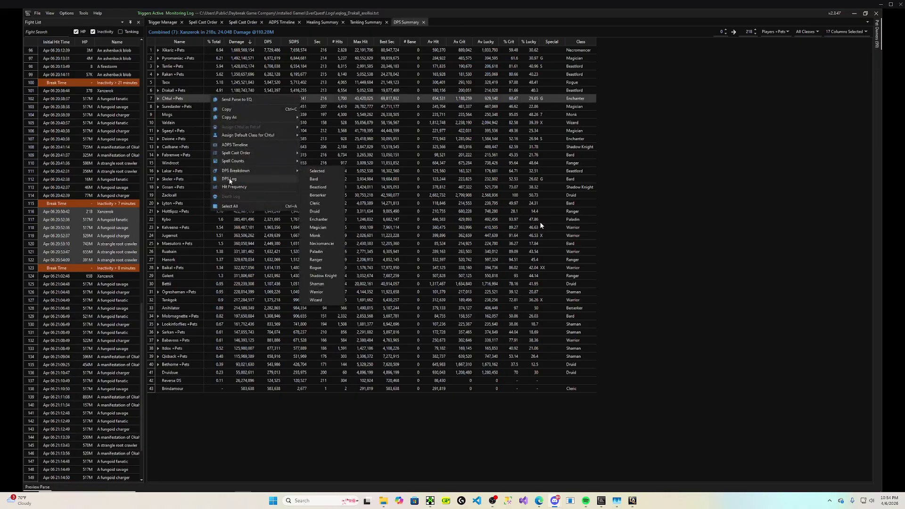
{"action": "right_click", "coordinate": [172, 91]}
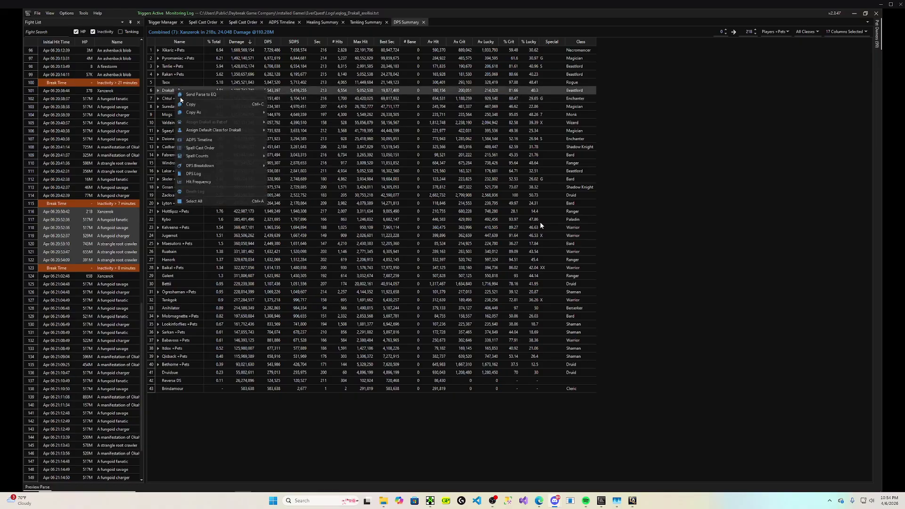
{"action": "left_click", "coordinate": [198, 174]}
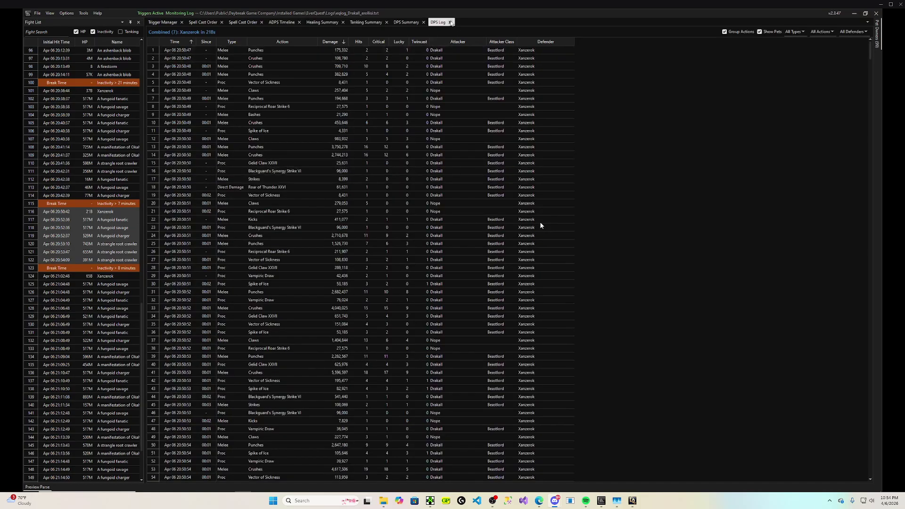
{"action": "left_click", "coordinate": [450, 23]}
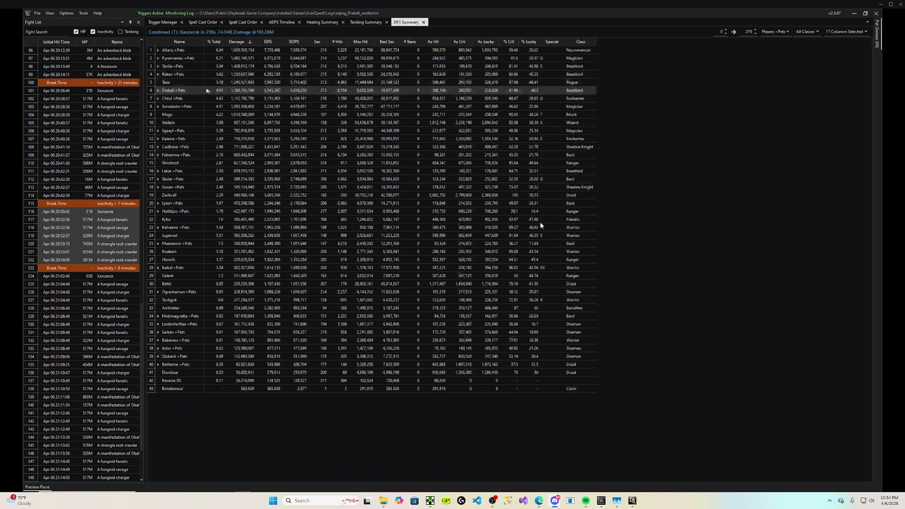
View the damage Hit Frequency chart of the sixth player and close the chart
{"action": "right_click", "coordinate": [181, 91]}
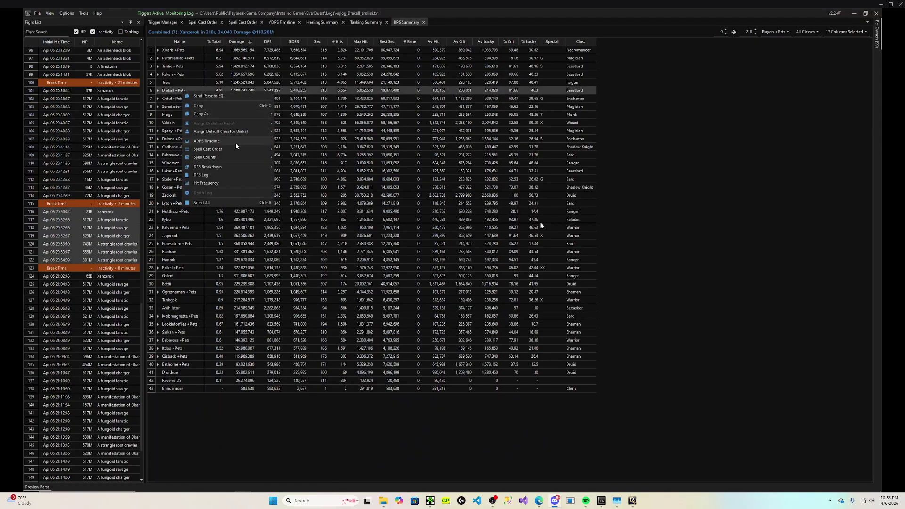
{"action": "left_click", "coordinate": [219, 186]}
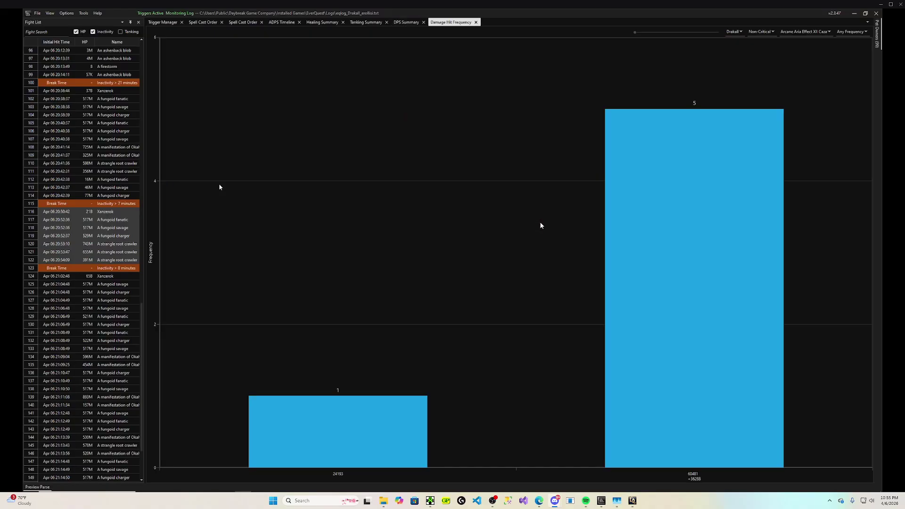
{"action": "left_click", "coordinate": [476, 22]}
View the DPS Breakdown for the Beastlord class and close the breakdown
{"action": "right_click", "coordinate": [187, 91]}
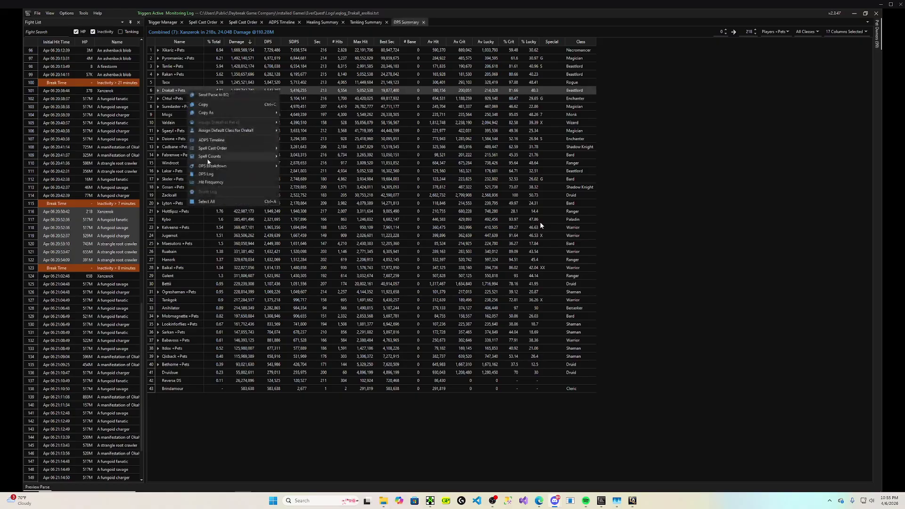
{"action": "mouse_move", "coordinate": [210, 166]}
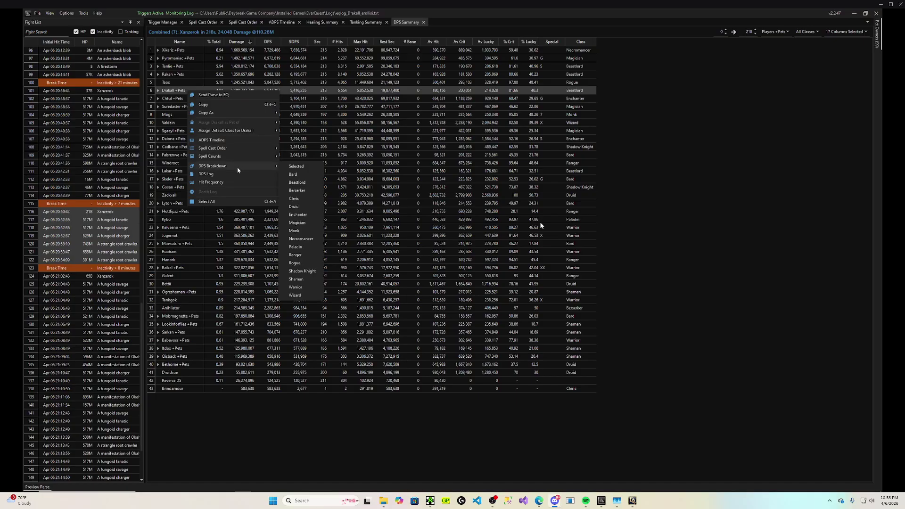
{"action": "left_click", "coordinate": [301, 183]}
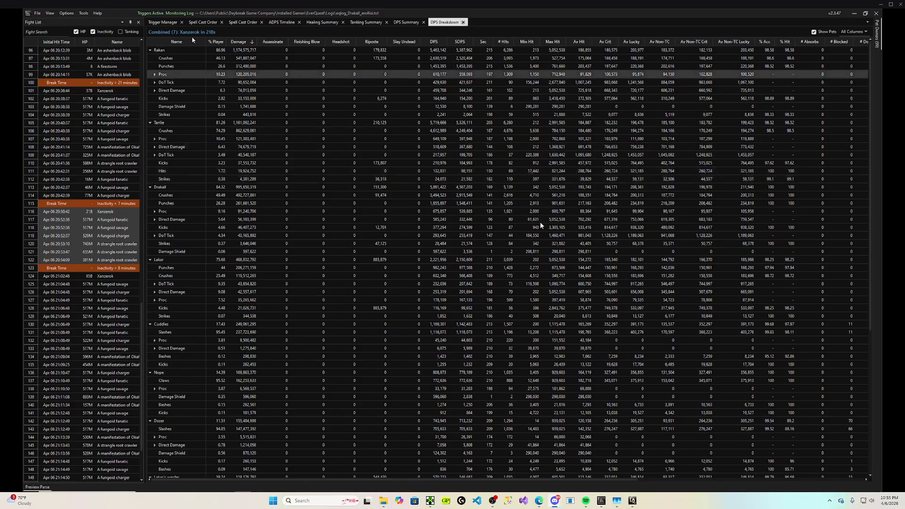
{"action": "left_click", "coordinate": [464, 23]}
View the DPS Player Benchmark chart comparing players of each class with their top performer, and close it
{"action": "left_click", "coordinate": [49, 14]}
{"action": "mouse_move", "coordinate": [81, 53]}
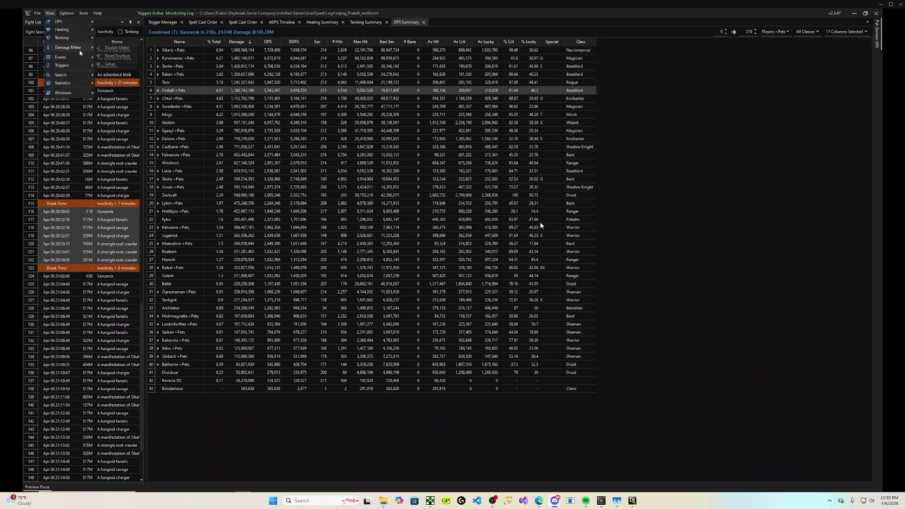
{"action": "mouse_move", "coordinate": [80, 24]}
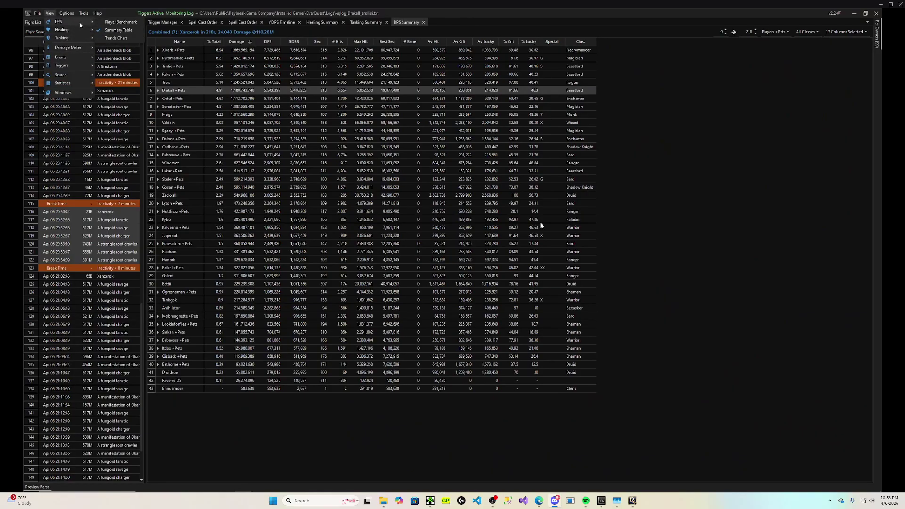
{"action": "left_click", "coordinate": [126, 23]}
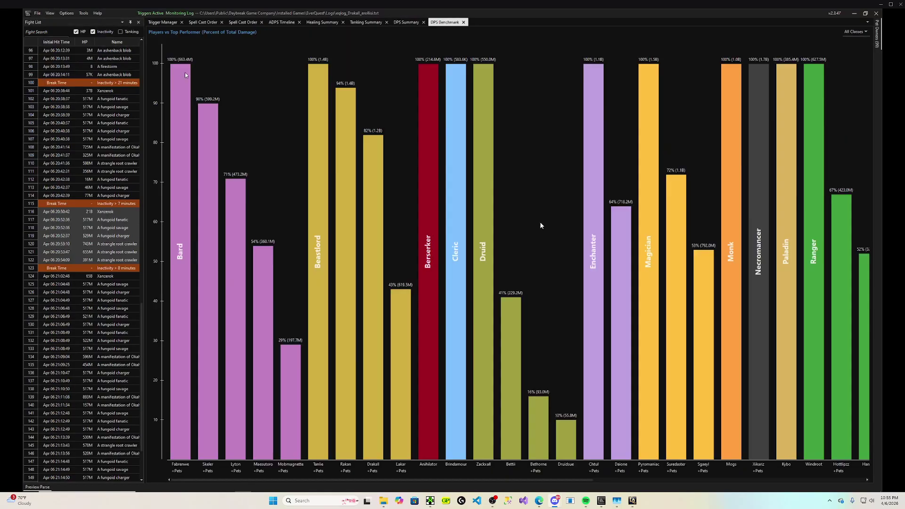
{"action": "left_click", "coordinate": [464, 23]}
Open the DPS Trends chart to examine the selected player's aggregate DPS over the fight
{"action": "left_click", "coordinate": [49, 13]}
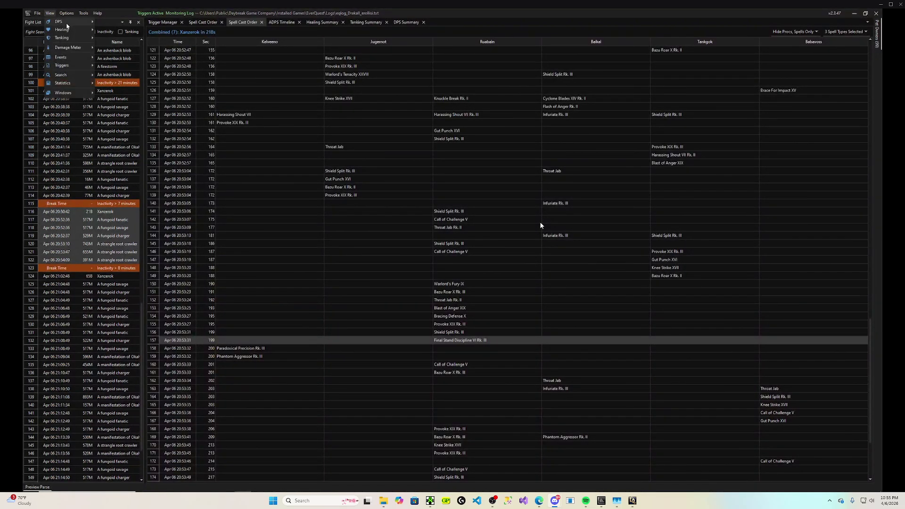
{"action": "mouse_move", "coordinate": [67, 22]}
{"action": "left_click", "coordinate": [116, 38]}
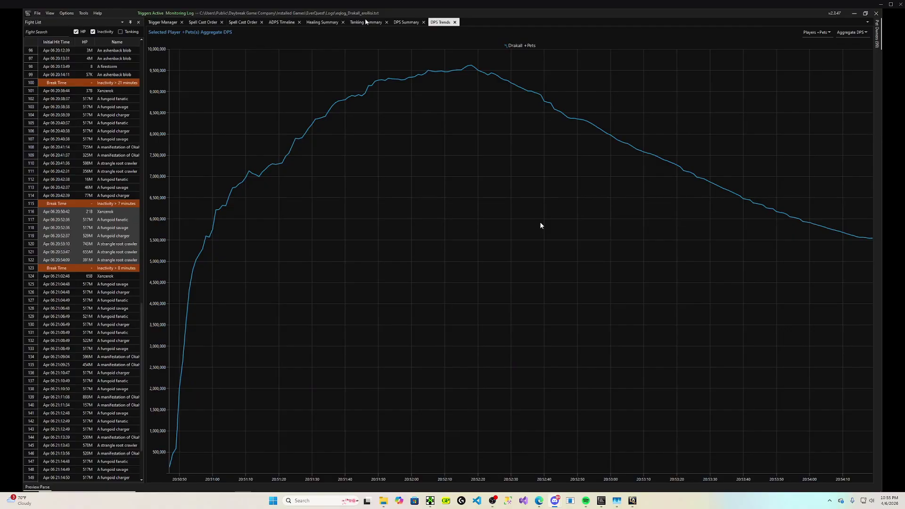
Select the four Beastlord players in the DPS Summary, reopen the DPS Trends chart to compare their aggregate DPS, and close the chart
{"action": "left_click", "coordinate": [406, 23]}
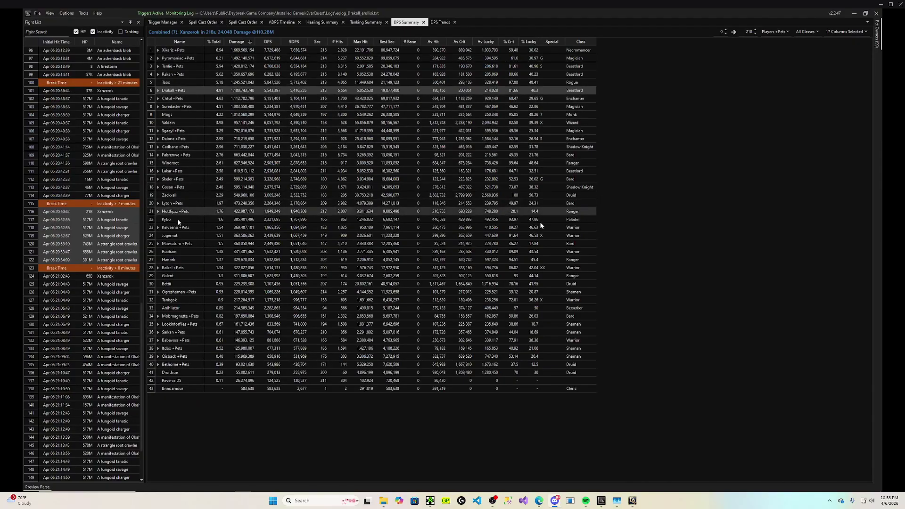
{"action": "left_click", "coordinate": [176, 172]}
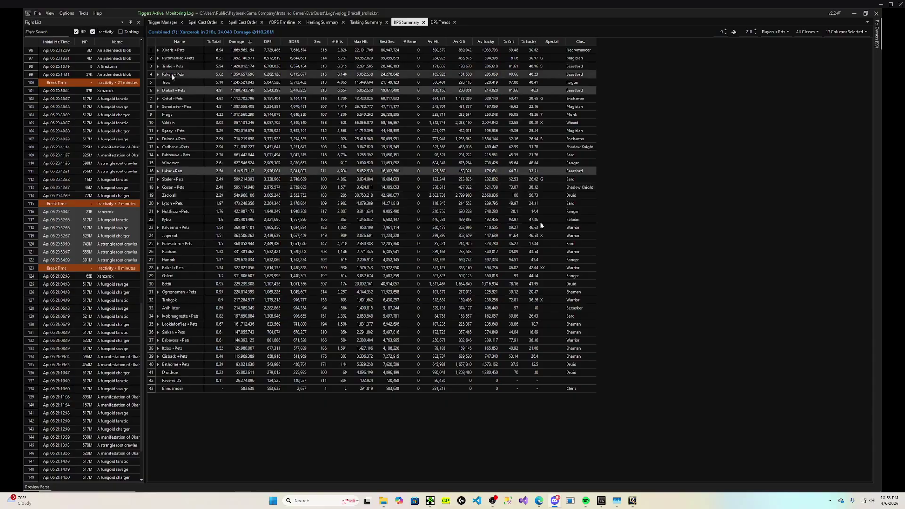
{"action": "left_click", "coordinate": [66, 13]}
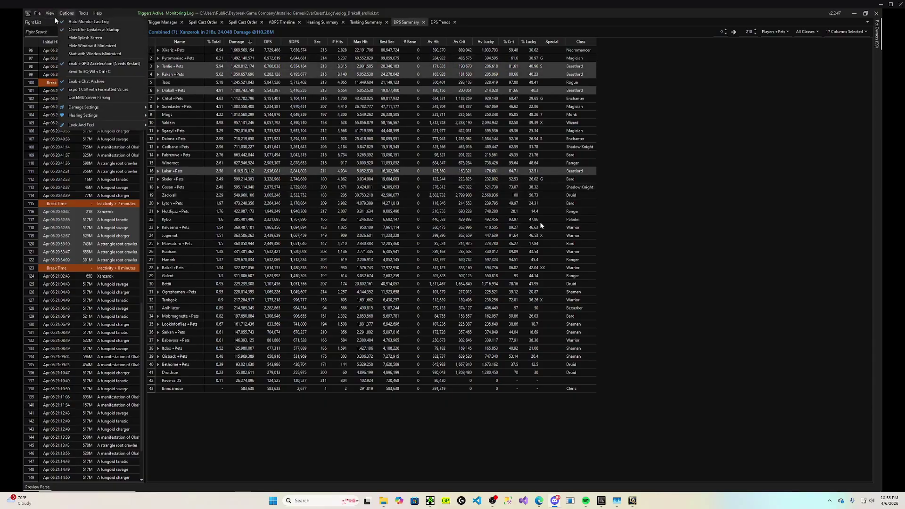
{"action": "mouse_move", "coordinate": [50, 14]}
{"action": "mouse_move", "coordinate": [75, 21]}
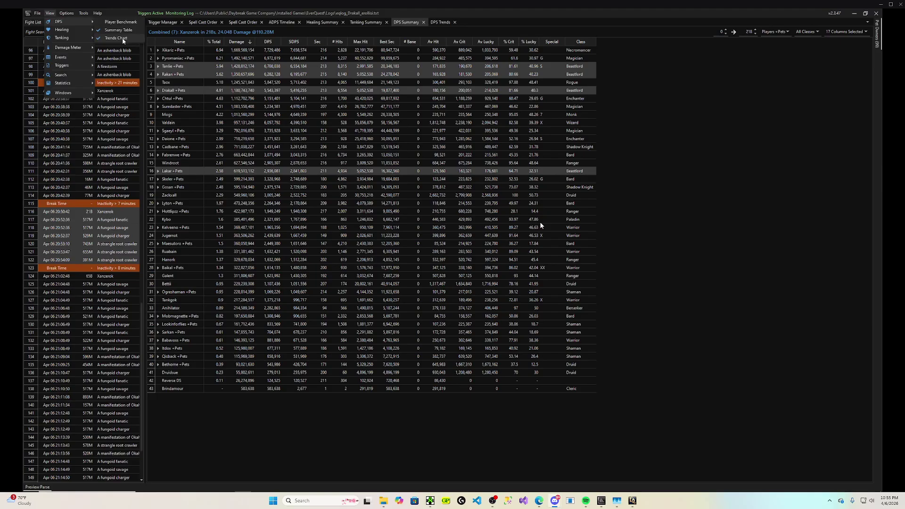
{"action": "left_click", "coordinate": [122, 39]}
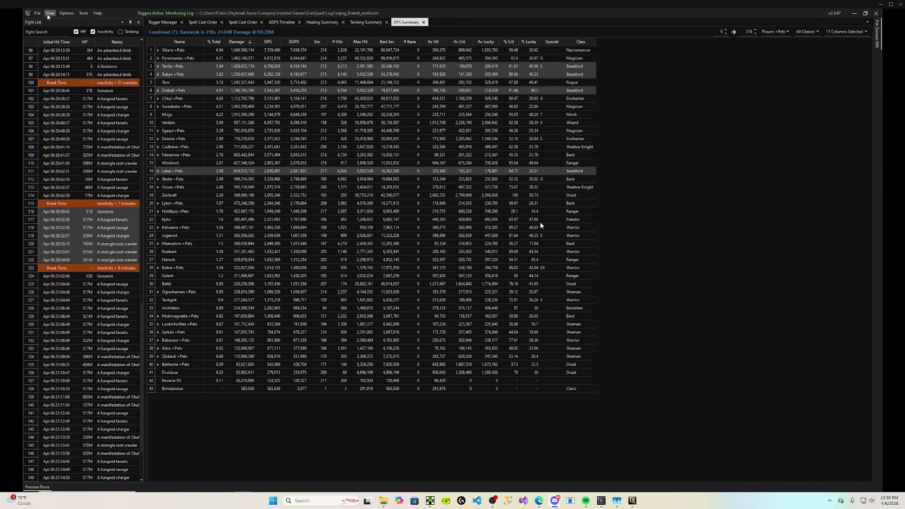
{"action": "left_click", "coordinate": [50, 13]}
{"action": "mouse_move", "coordinate": [57, 22]}
{"action": "left_click", "coordinate": [123, 39]}
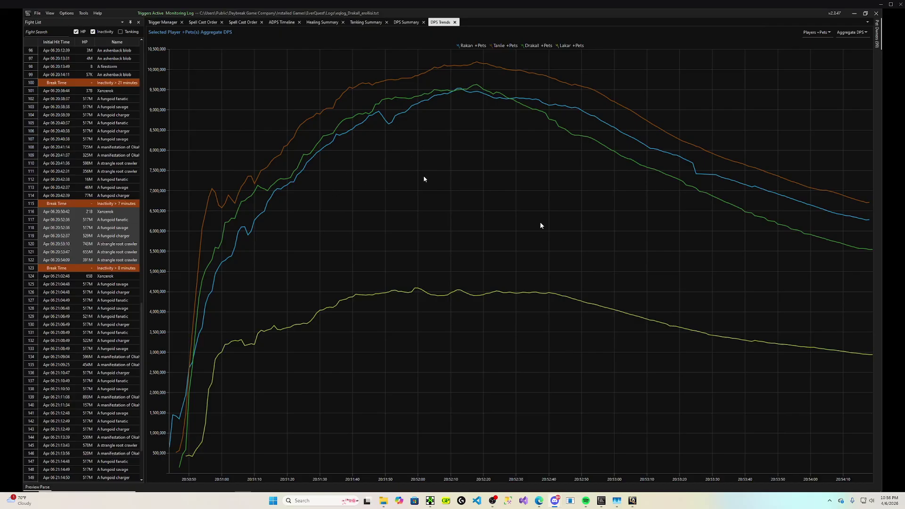
{"action": "left_click", "coordinate": [455, 23]}
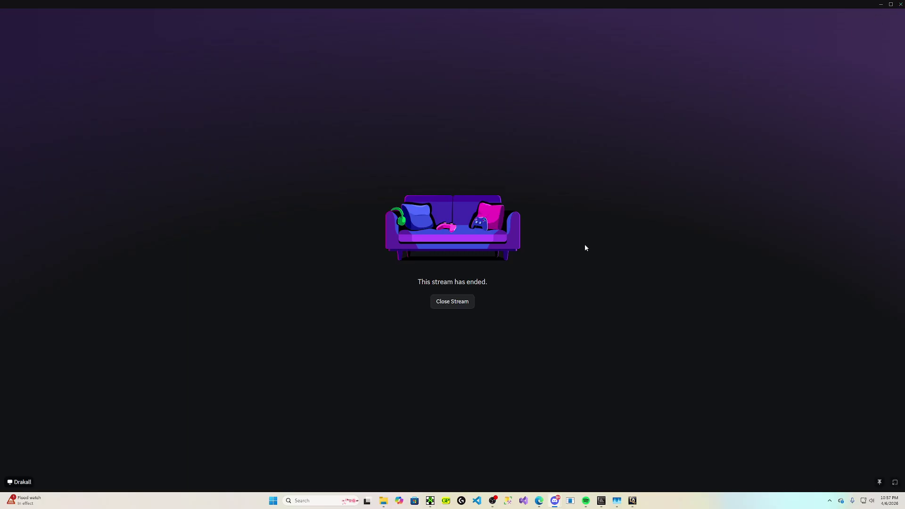
Close the ended Discord stream with the happiest rating and disconnect from the Salty Monks voice channel
{"action": "left_click", "coordinate": [452, 302]}
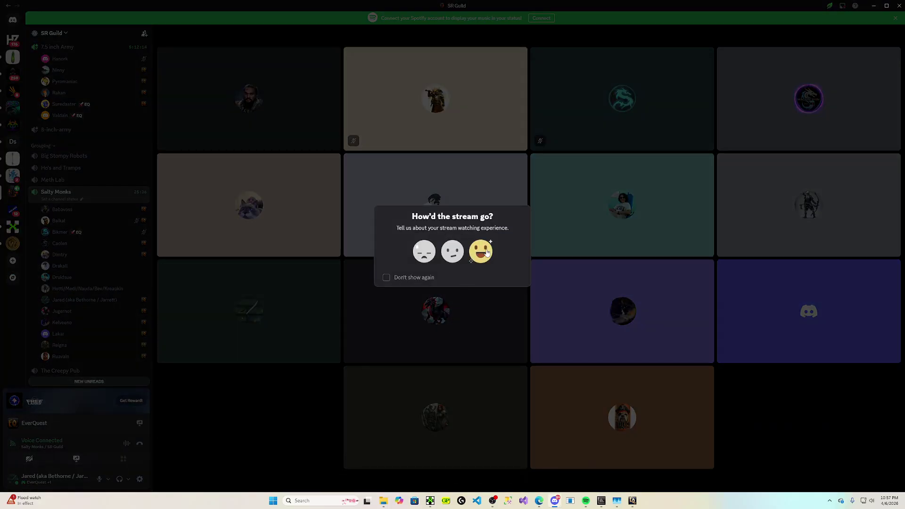
{"action": "left_click", "coordinate": [486, 253]}
{"action": "left_click", "coordinate": [139, 443]}
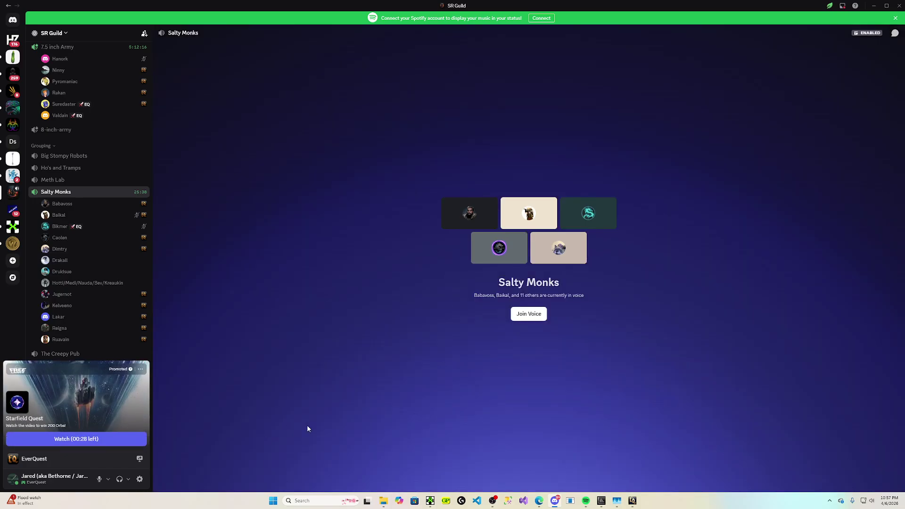